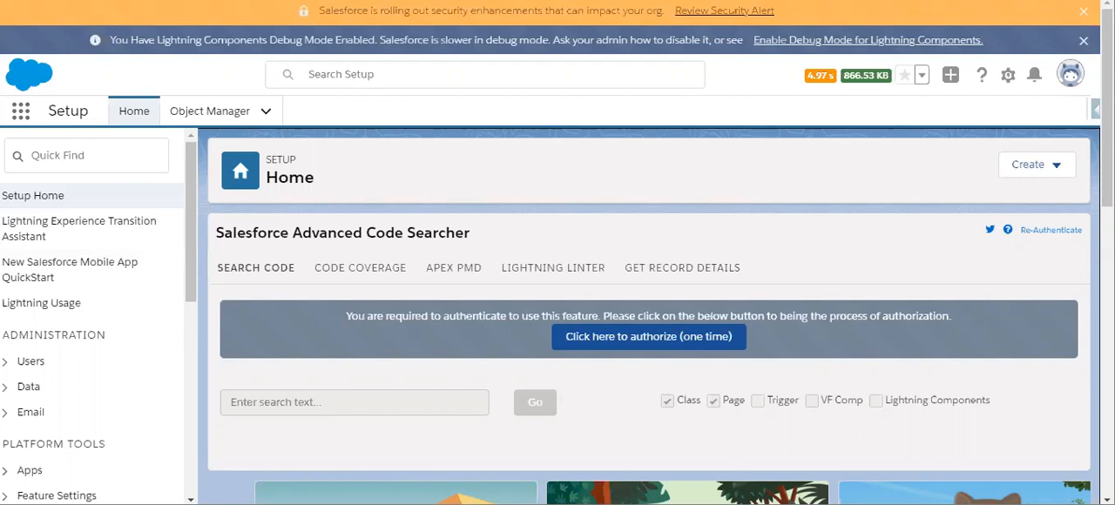
- Find Flows in Setup and create a new flow of the Screen Flow type
{"action": "left_click", "coordinate": [97, 160]}
{"action": "type", "text": "flow"}
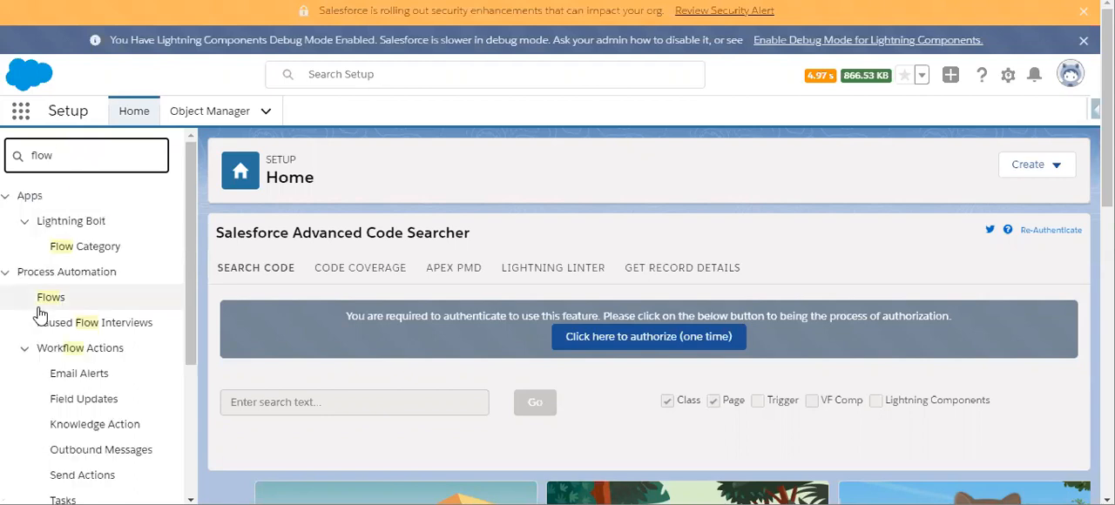
{"action": "left_click", "coordinate": [43, 305]}
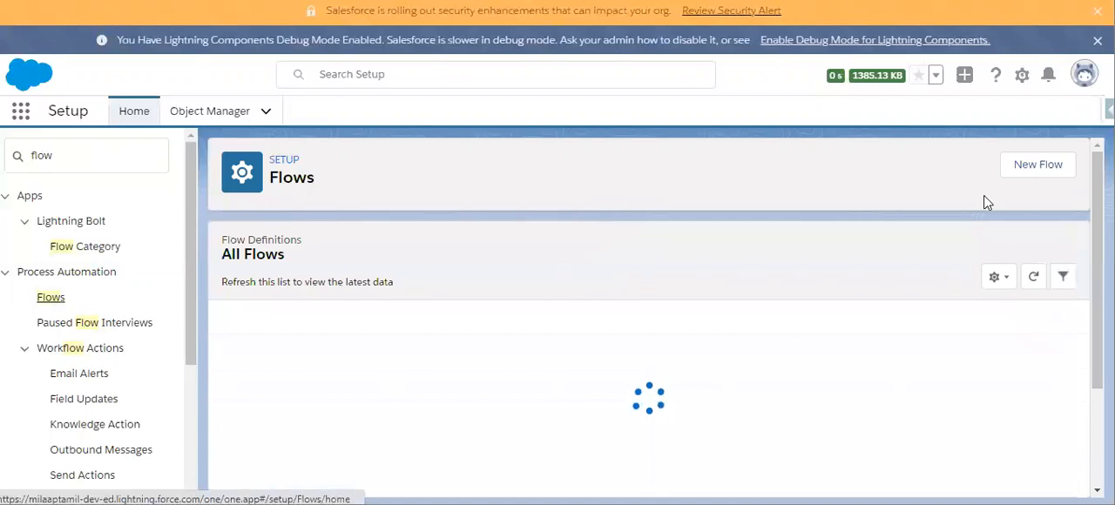
{"action": "left_click", "coordinate": [1034, 169]}
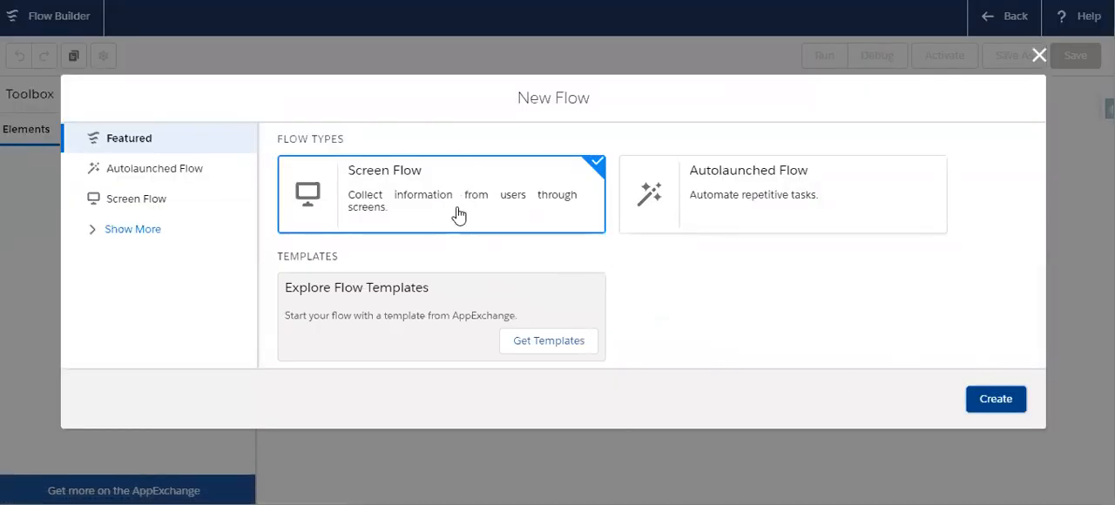
{"action": "left_click", "coordinate": [985, 403]}
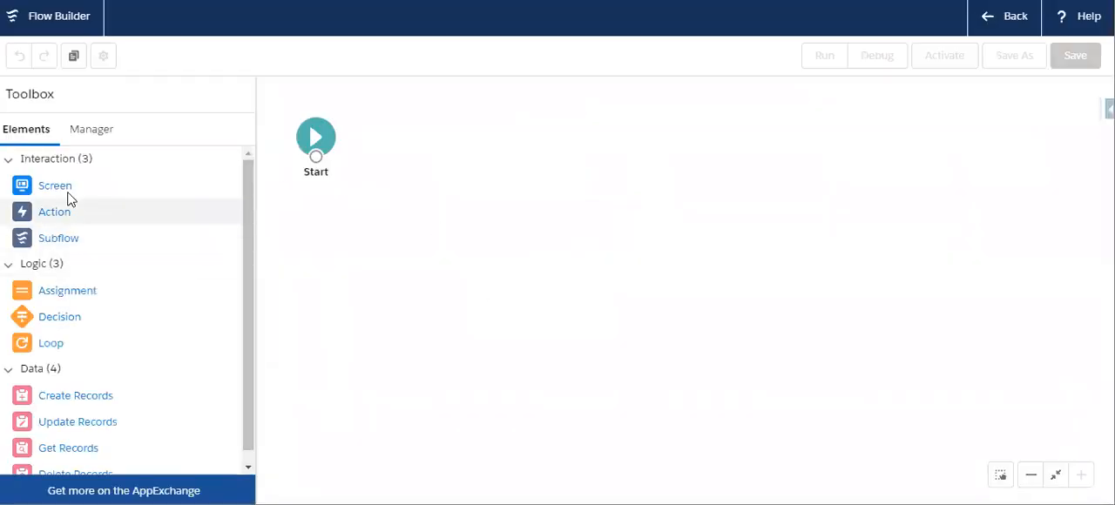
- Add a Screen element to the flow with a required text input labelled "Account Name"
{"action": "left_click_drag", "start_coordinate": [54, 185], "coordinate": [447, 167]}
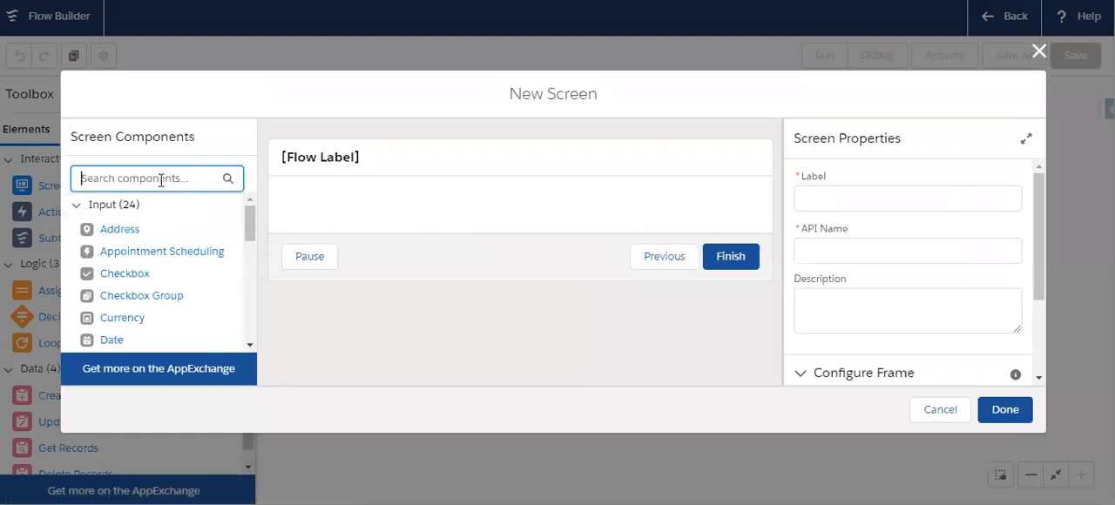
{"action": "type", "text": "tex"}
{"action": "left_click_drag", "start_coordinate": [110, 253], "coordinate": [387, 214]}
{"action": "left_click", "coordinate": [825, 197]}
{"action": "type", "text": "Account Name"}
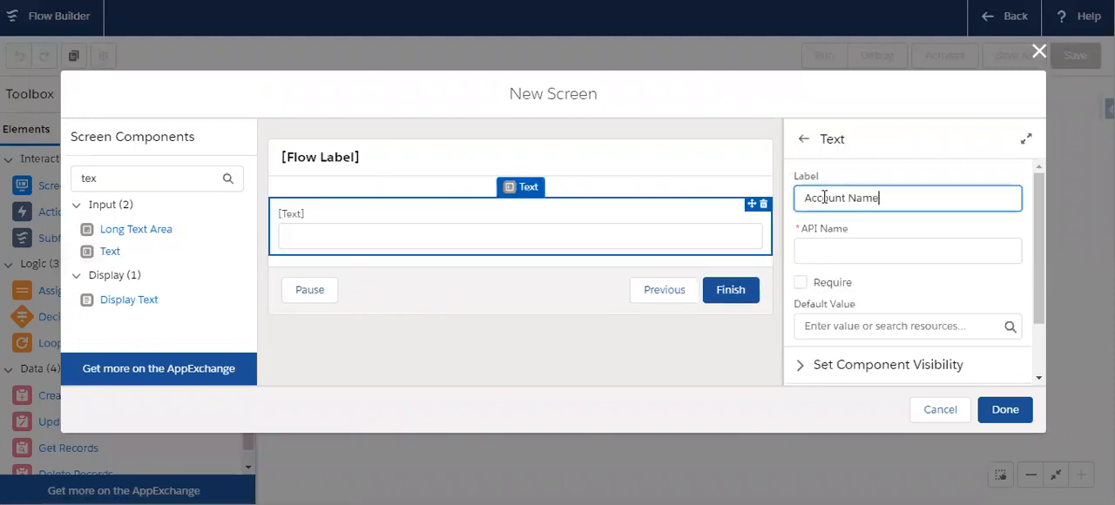
{"action": "left_click", "coordinate": [823, 246]}
{"action": "left_click", "coordinate": [800, 282]}
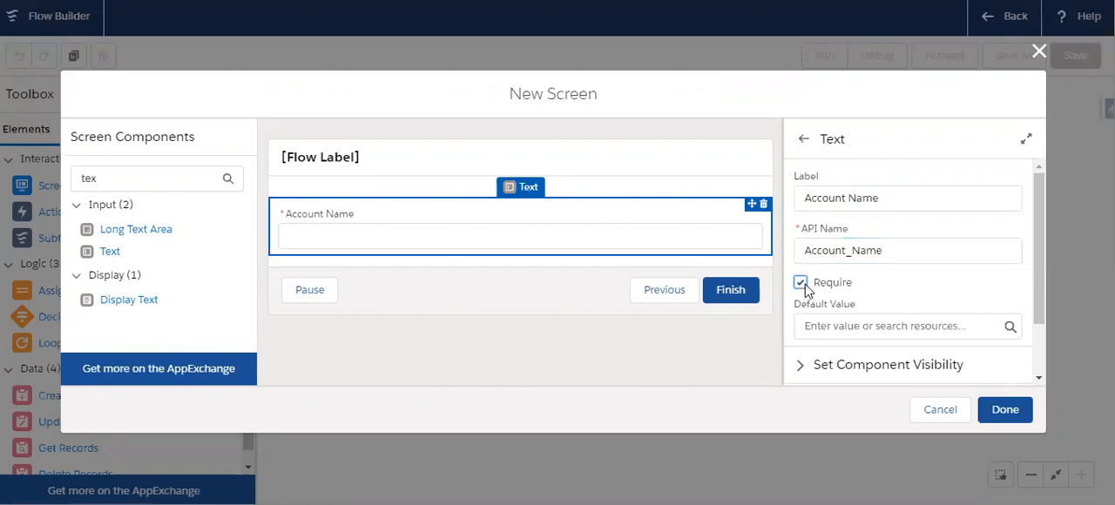
{"action": "scroll", "coordinate": [908, 290], "scroll_direction": "down", "scroll_amount": 2}
{"action": "left_click", "coordinate": [819, 301]}
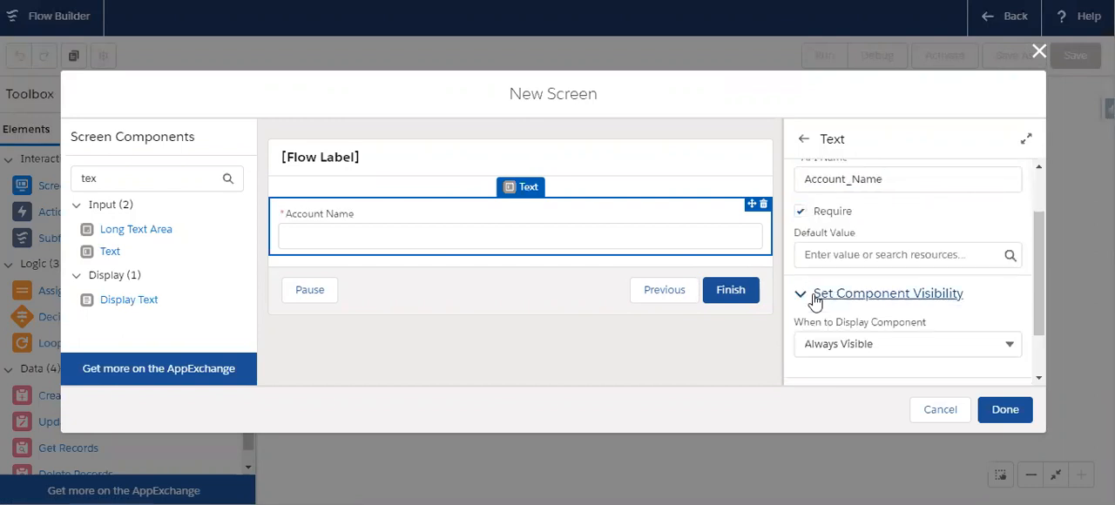
{"action": "scroll", "coordinate": [958, 288], "scroll_direction": "down", "scroll_amount": 1}
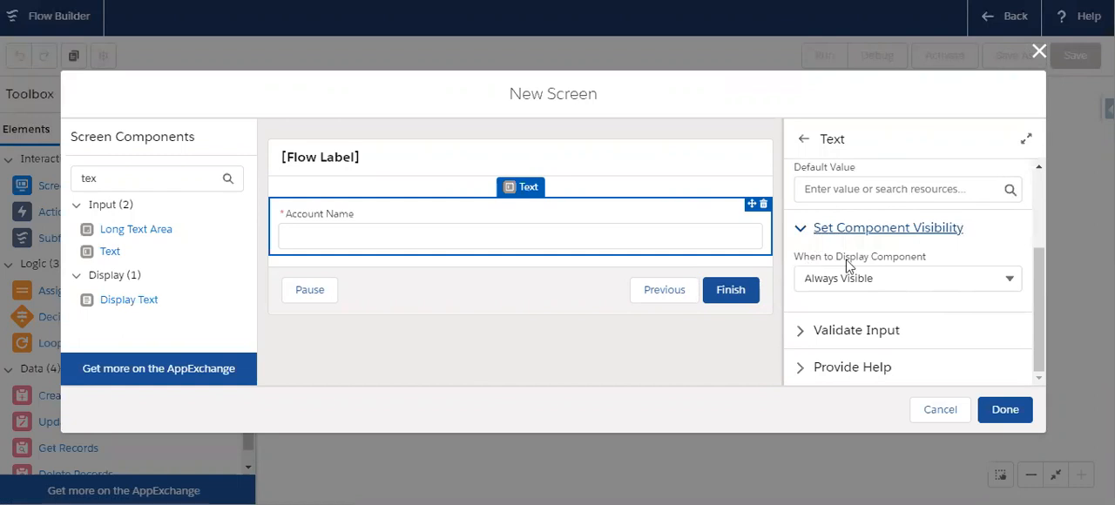
{"action": "scroll", "coordinate": [841, 299], "scroll_direction": "up", "scroll_amount": 3}
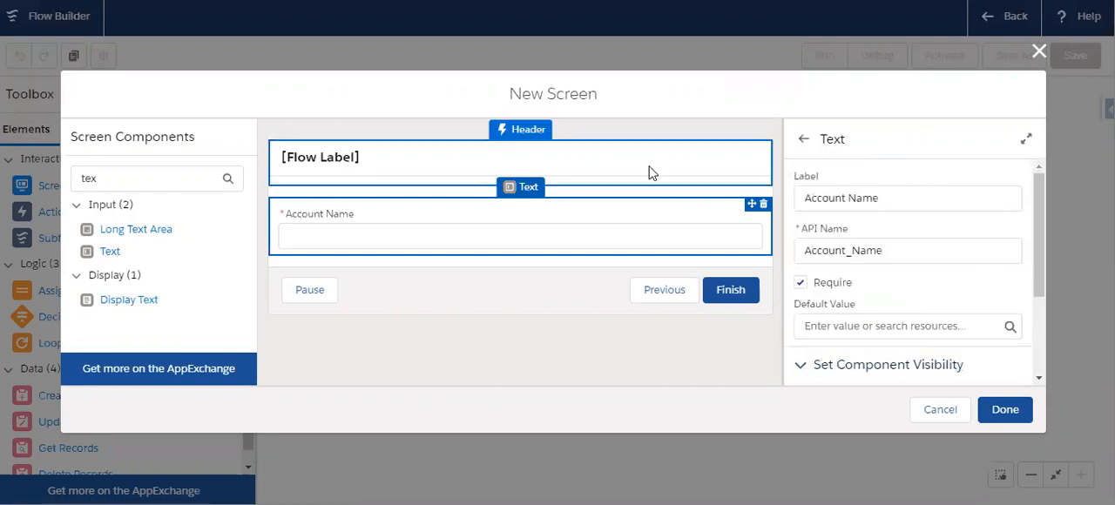
- Label the screen "Account Creation Screen" with the API name Account_Creation_Screen
{"action": "left_click", "coordinate": [653, 172]}
{"action": "left_click", "coordinate": [849, 197]}
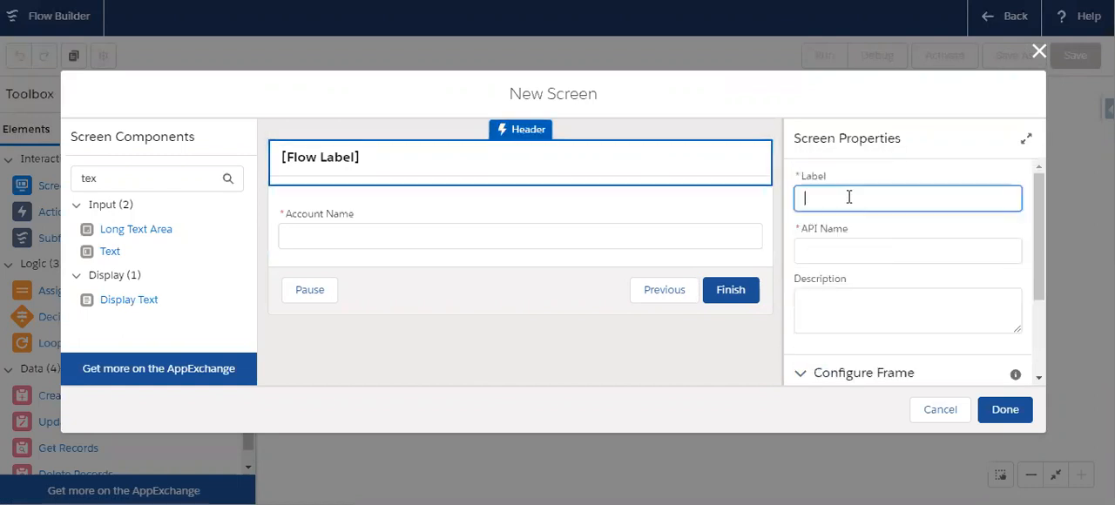
{"action": "type", "text": "Accou"}
{"action": "type", "text": "nt Creation "}
{"action": "type", "text": "Scrre"}
{"action": "type", "text": "een"}
{"action": "left_click", "coordinate": [834, 250]}
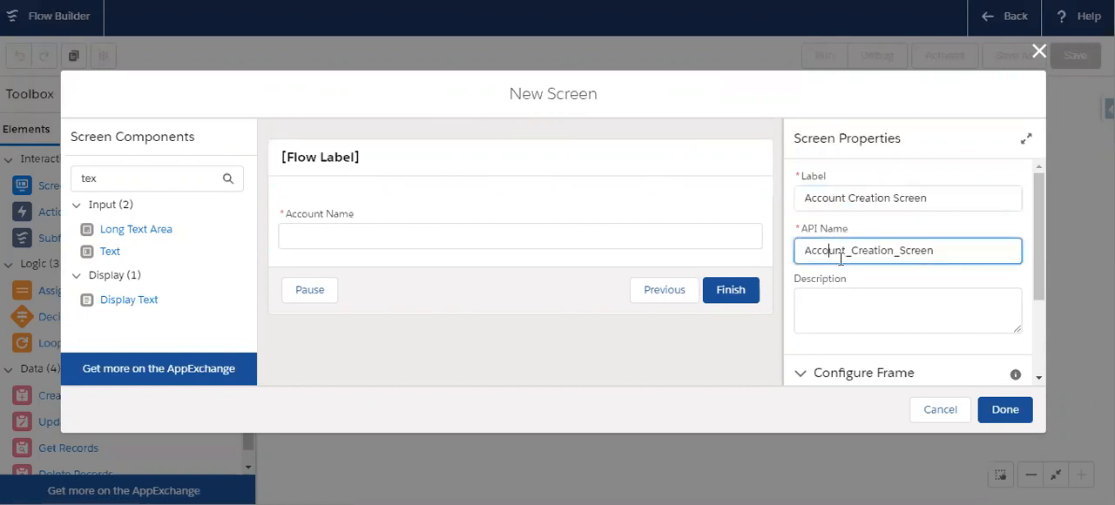
- Disable the Previous and Pause options in the screen's navigation controls
{"action": "scroll", "coordinate": [842, 261], "scroll_direction": "down", "scroll_amount": 3}
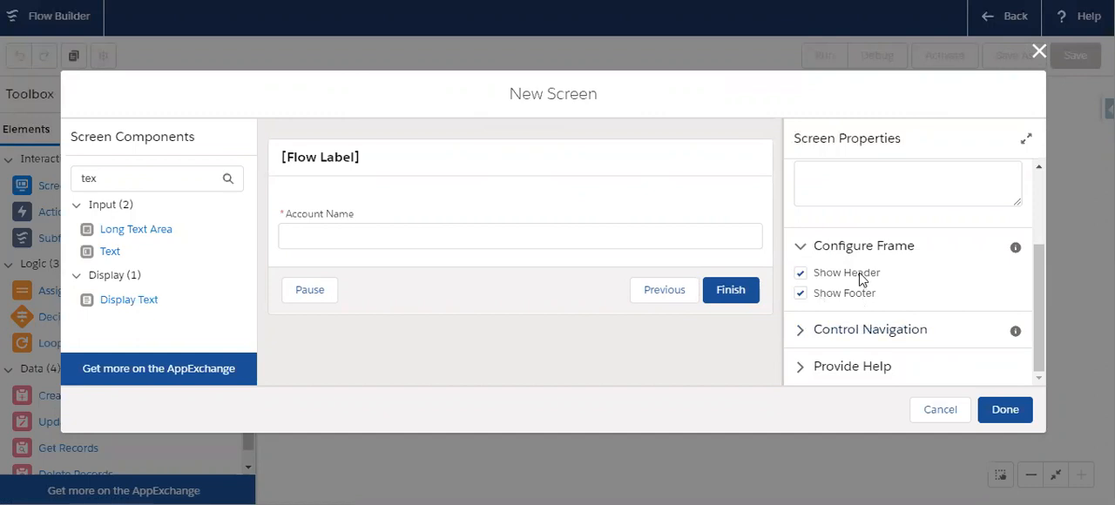
{"action": "left_click", "coordinate": [838, 330]}
{"action": "scroll", "coordinate": [938, 289], "scroll_direction": "down", "scroll_amount": 1}
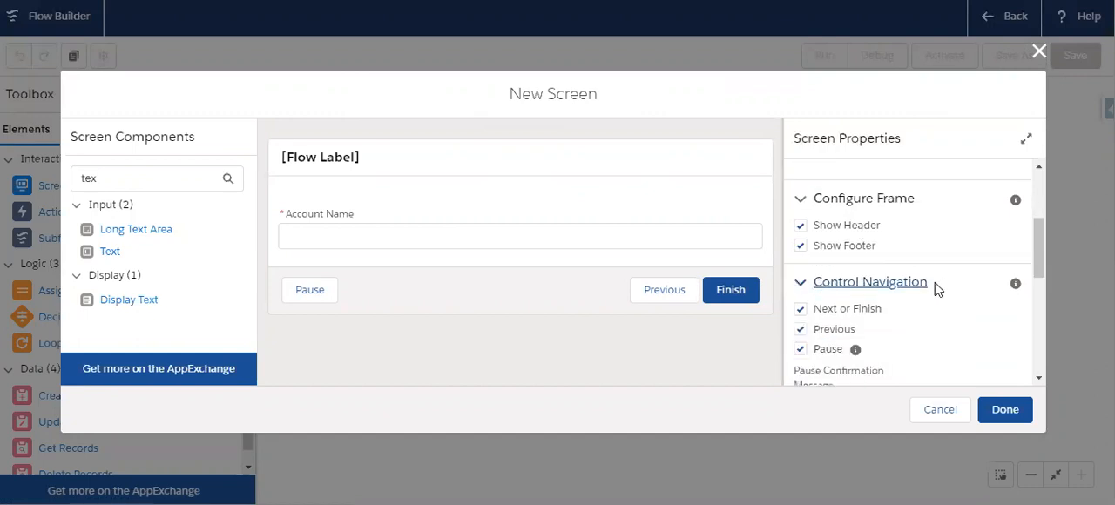
{"action": "scroll", "coordinate": [937, 289], "scroll_direction": "down", "scroll_amount": 1}
{"action": "left_click", "coordinate": [829, 214]}
{"action": "left_click", "coordinate": [827, 237]}
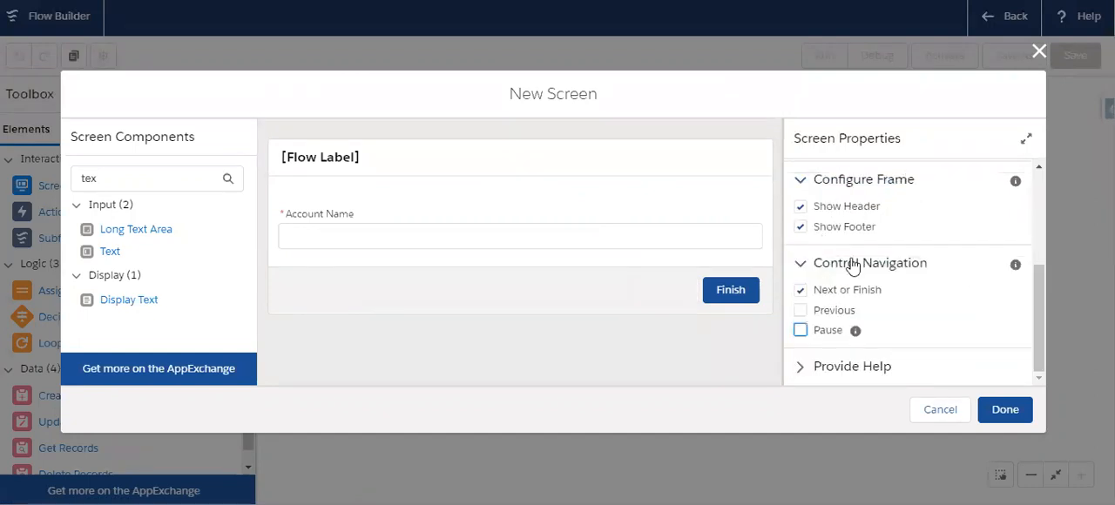
{"action": "scroll", "coordinate": [920, 317], "scroll_direction": "up", "scroll_amount": 5}
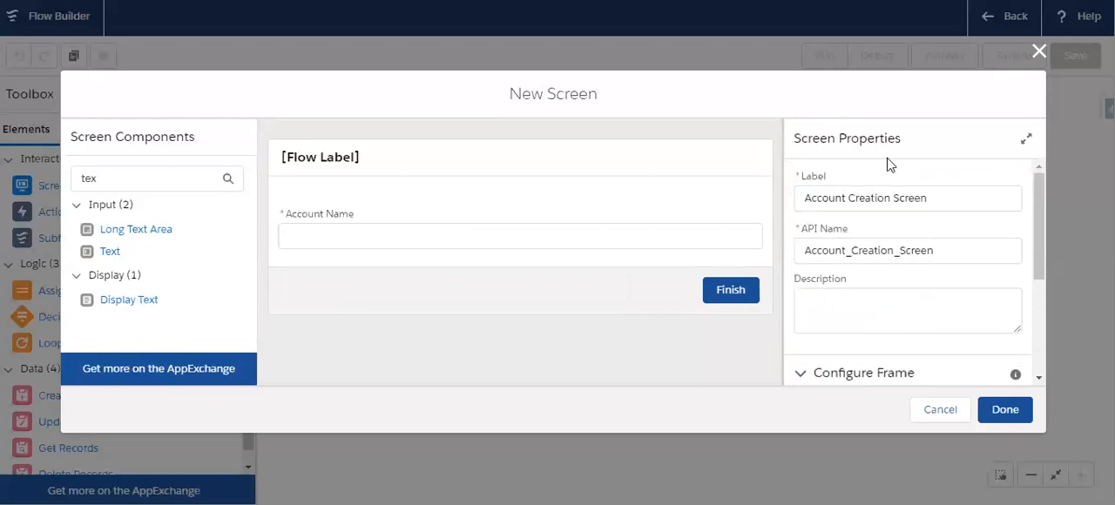
- Add a required text input labelled "Website" below the Account Name field
{"action": "left_click", "coordinate": [150, 182]}
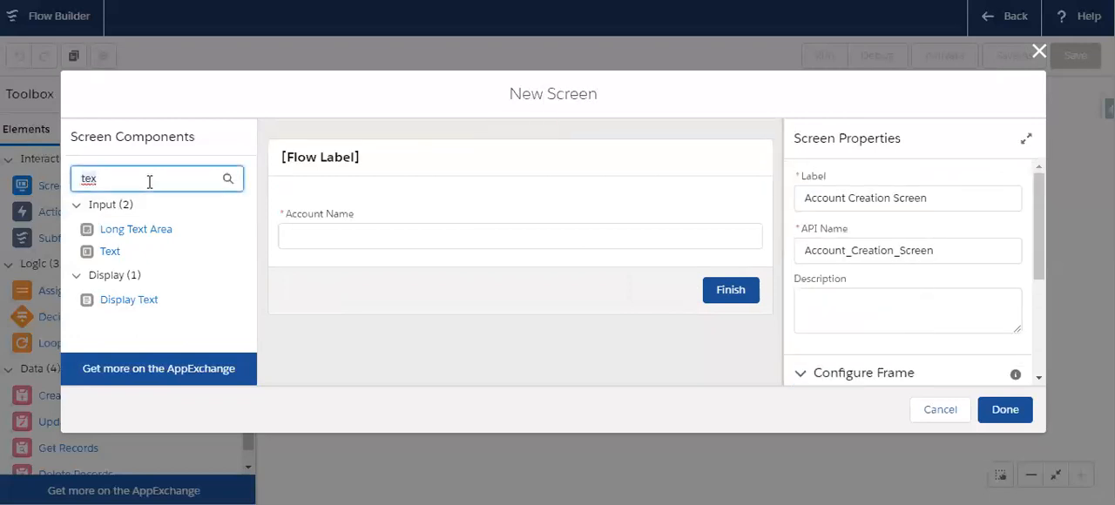
{"action": "left_click_drag", "start_coordinate": [109, 253], "coordinate": [323, 261]}
{"action": "left_click", "coordinate": [819, 195]}
{"action": "type", "text": "Website"}
{"action": "left_click", "coordinate": [819, 253]}
{"action": "double_click", "coordinate": [832, 283]}
{"action": "scroll", "coordinate": [866, 285], "scroll_direction": "down", "scroll_amount": 1}
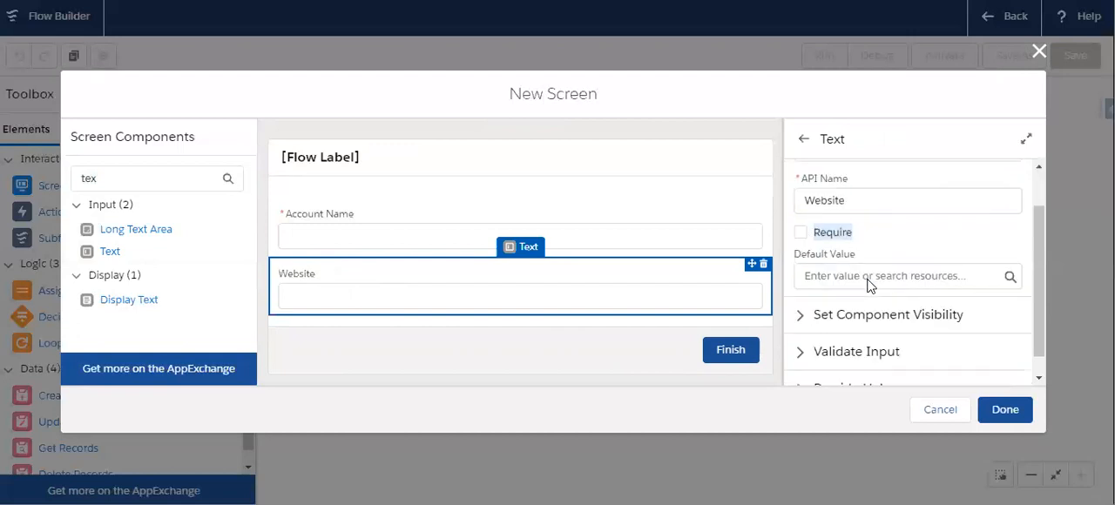
{"action": "scroll", "coordinate": [868, 286], "scroll_direction": "down", "scroll_amount": 1}
{"action": "left_click", "coordinate": [801, 211]}
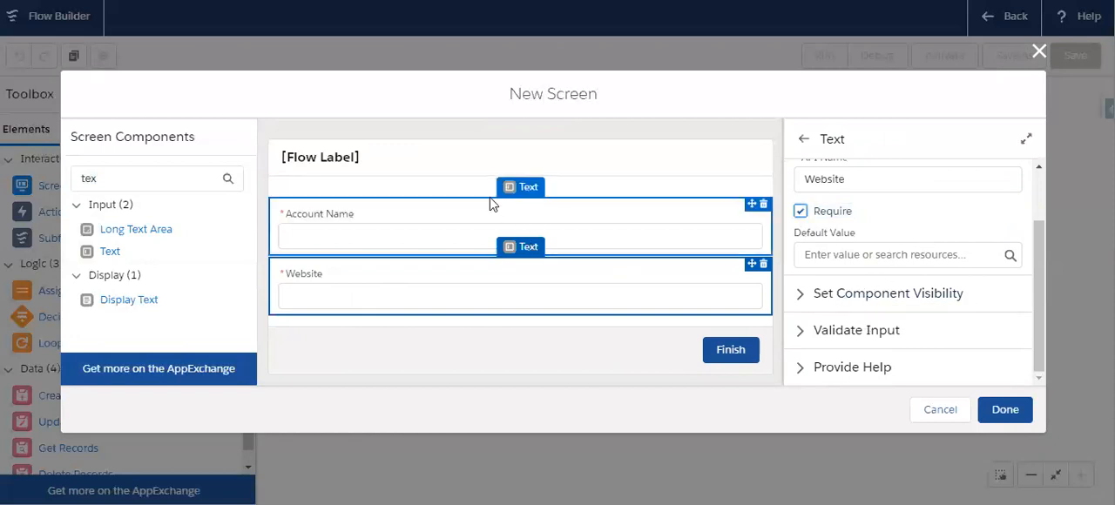
{"action": "right_click", "coordinate": [370, 216]}
{"action": "left_click", "coordinate": [316, 288]}
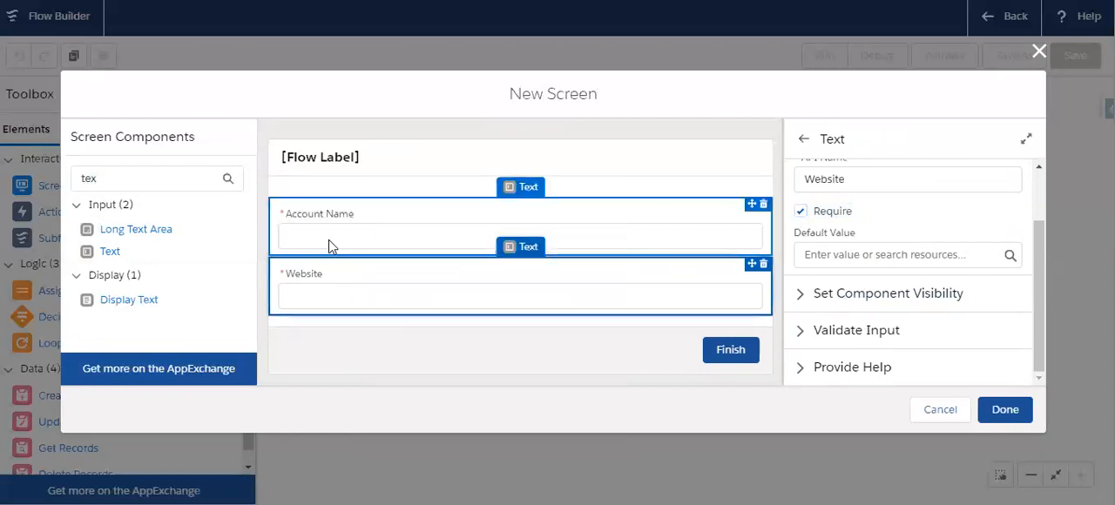
{"action": "left_click", "coordinate": [328, 241]}
{"action": "right_click", "coordinate": [338, 286]}
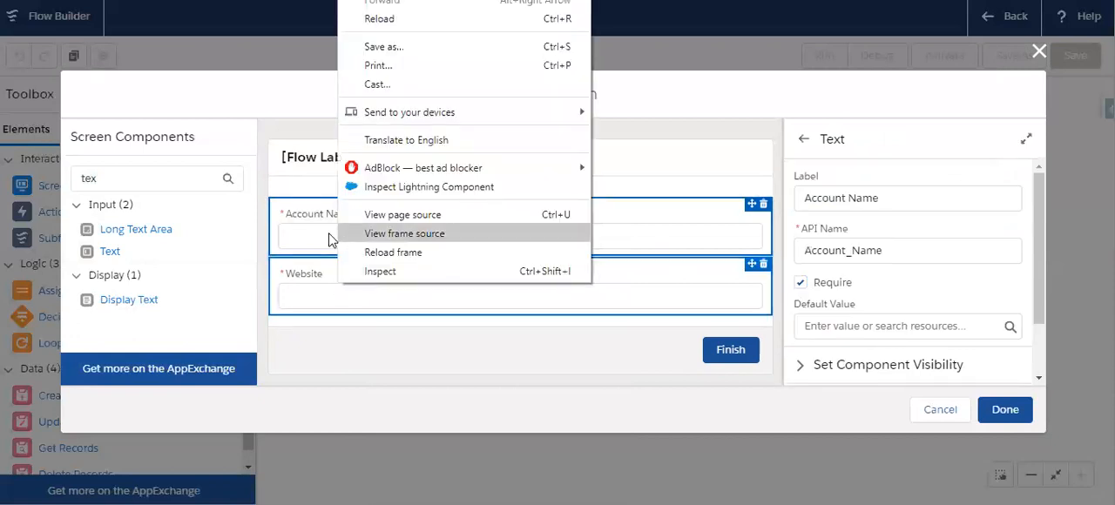
{"action": "left_click", "coordinate": [309, 153]}
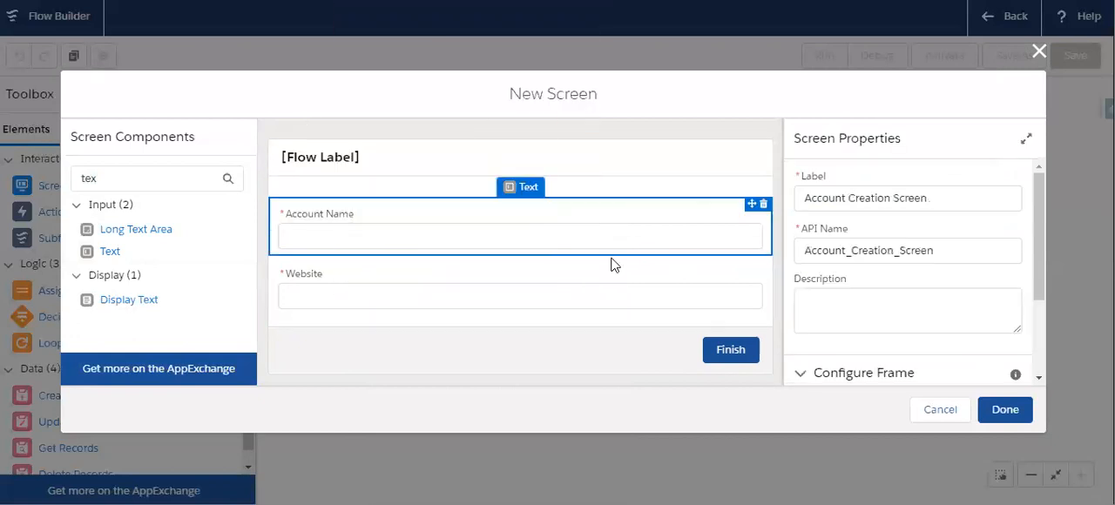
- Finish configuring the Account Creation Screen and move its element slightly up on the canvas beside Start
{"action": "left_click", "coordinate": [1003, 417]}
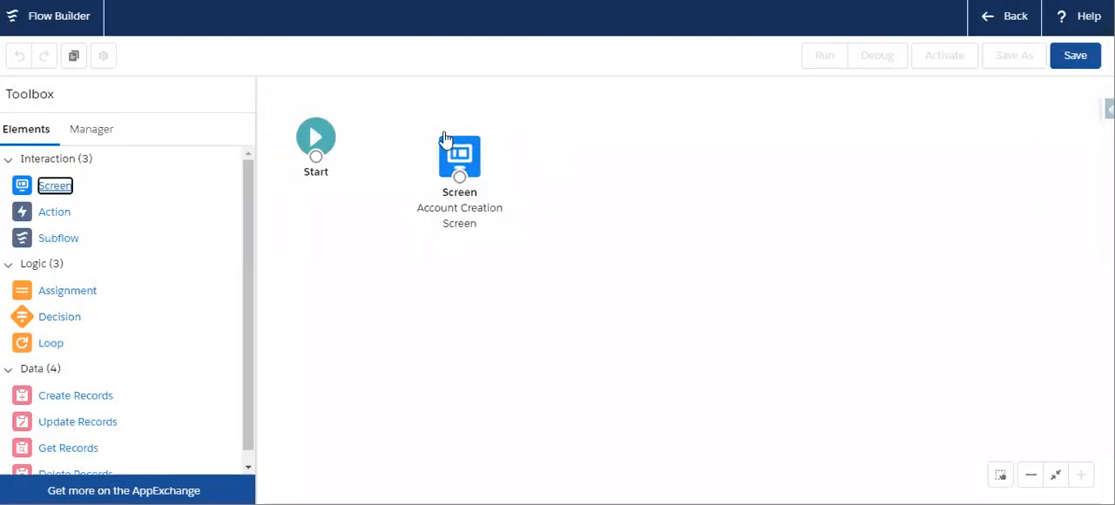
{"action": "left_click_drag", "start_coordinate": [450, 146], "coordinate": [433, 118]}
- Add a Create Records element to the canvas, labelled "Create Account Record" with API name Create_Account_Record
{"action": "scroll", "coordinate": [35, 366], "scroll_direction": "down", "scroll_amount": 1}
{"action": "left_click_drag", "start_coordinate": [70, 387], "coordinate": [551, 130]}
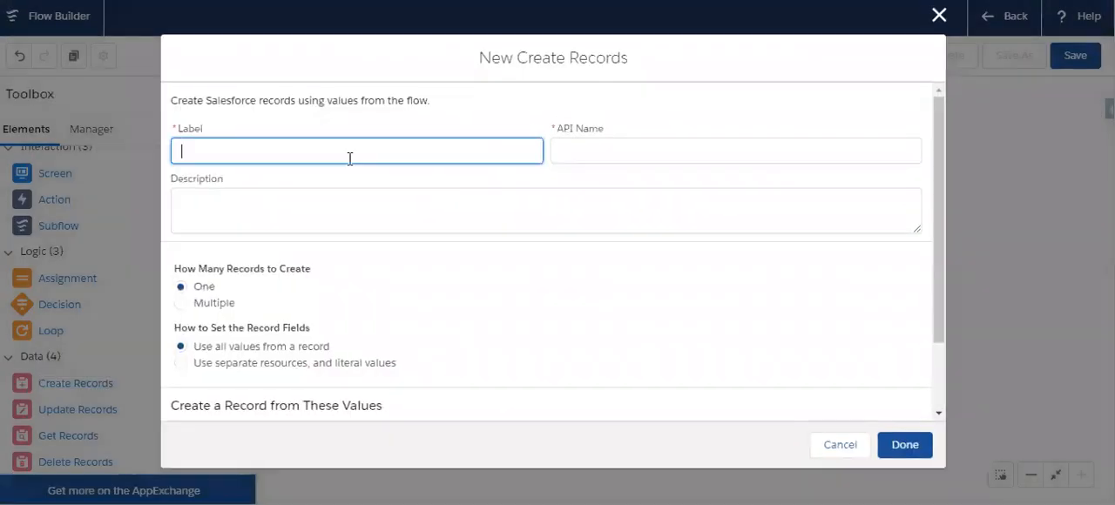
{"action": "type", "text": "Create Account "}
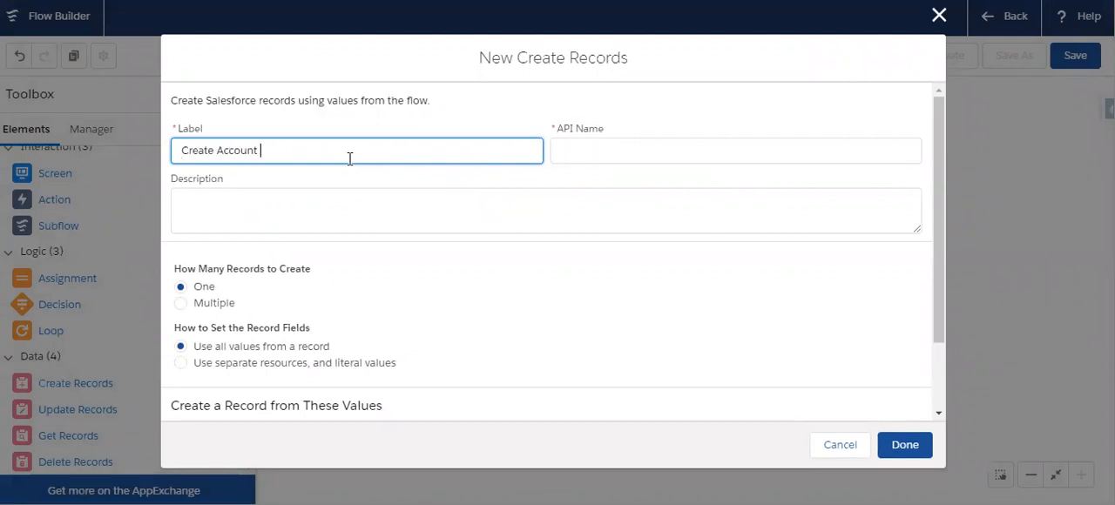
{"action": "type", "text": "Record"}
{"action": "left_click", "coordinate": [584, 148]}
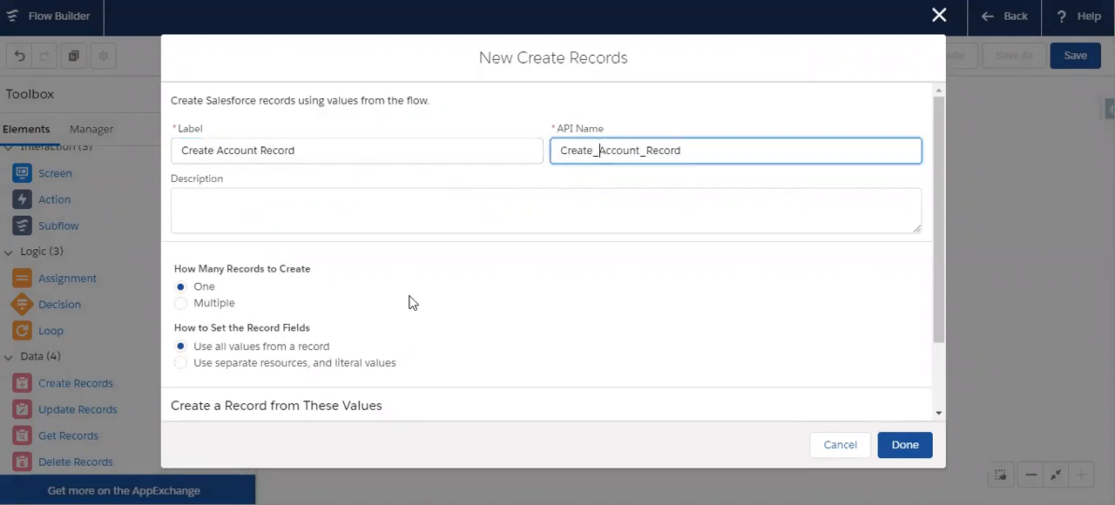
- Set the record fields to use separate resources and literal values, with Account as the object to create
{"action": "scroll", "coordinate": [356, 316], "scroll_direction": "down", "scroll_amount": 2}
{"action": "left_click", "coordinate": [304, 282]}
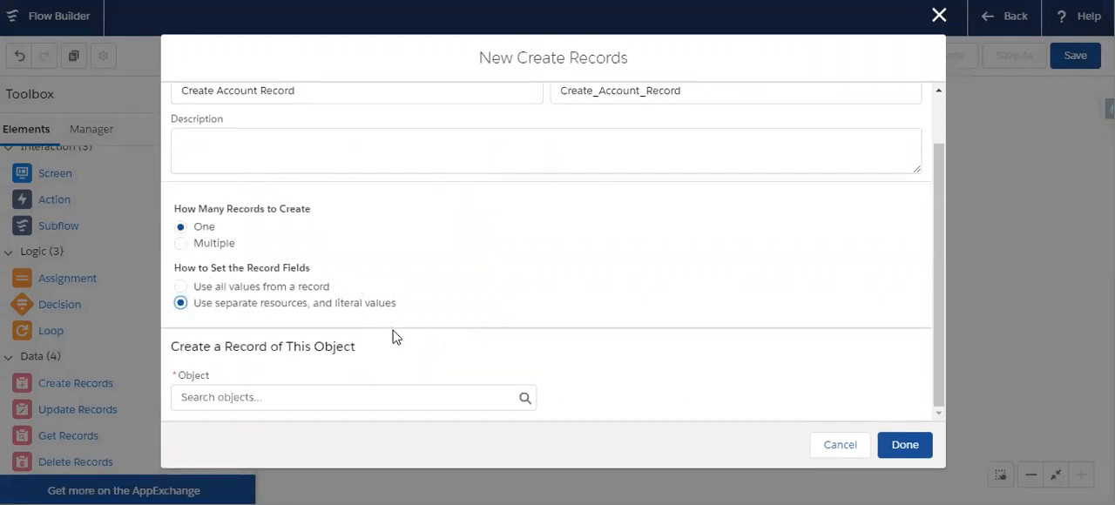
{"action": "left_click", "coordinate": [299, 398]}
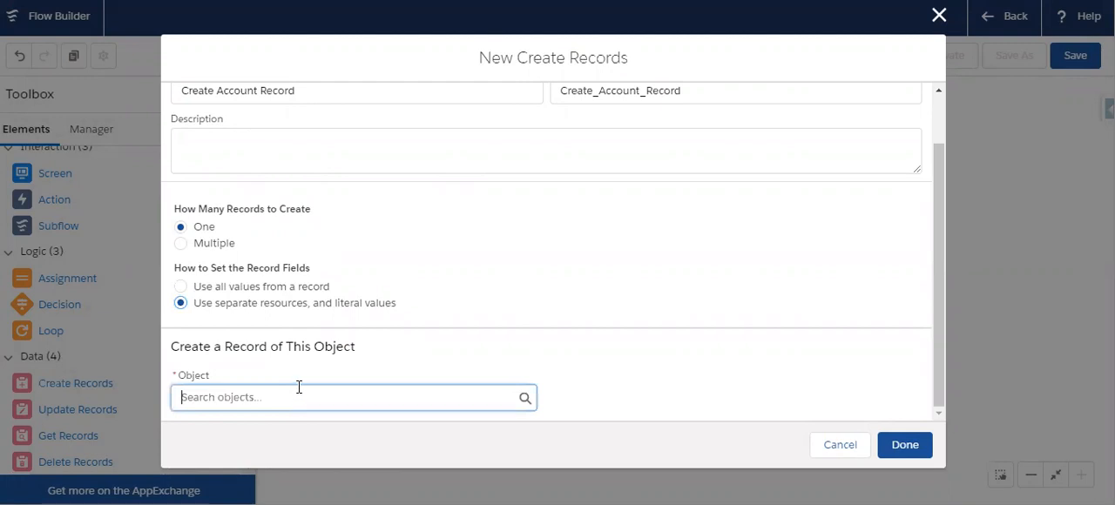
{"action": "type", "text": "account"}
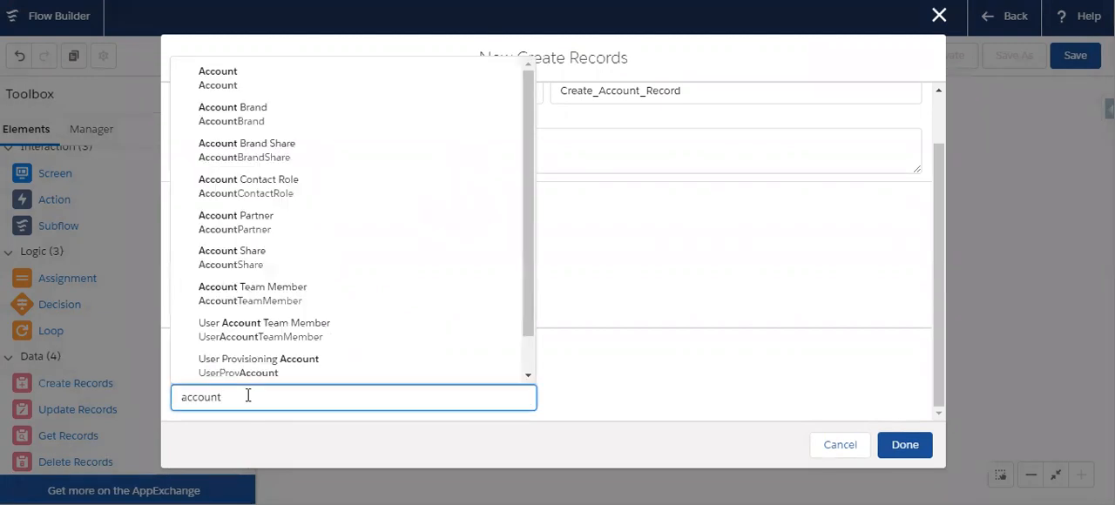
{"action": "left_click", "coordinate": [266, 93]}
- Assign the Account_Name screen input as the value of the account's Name field
{"action": "scroll", "coordinate": [431, 291], "scroll_direction": "down", "scroll_amount": 3}
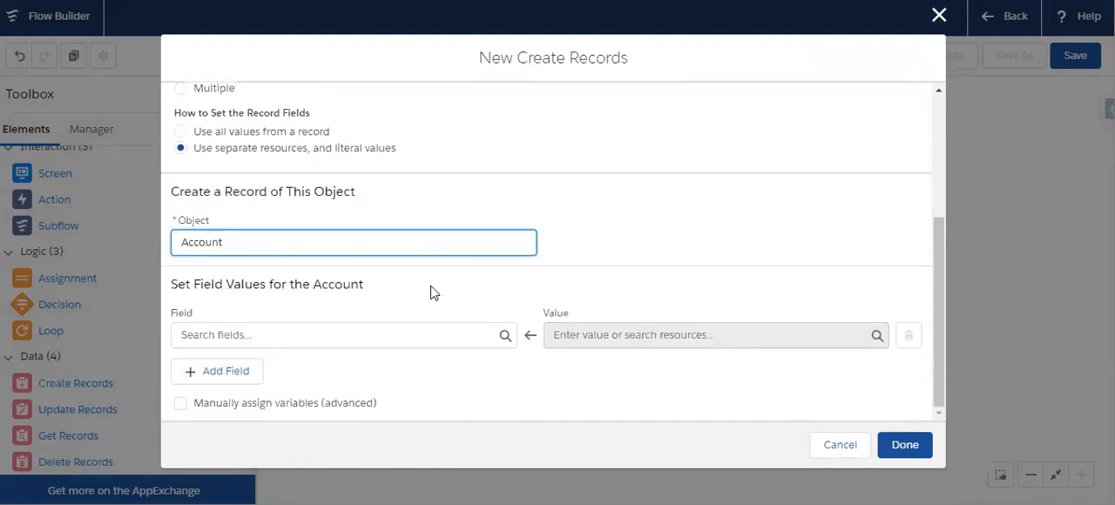
{"action": "left_click", "coordinate": [294, 335]}
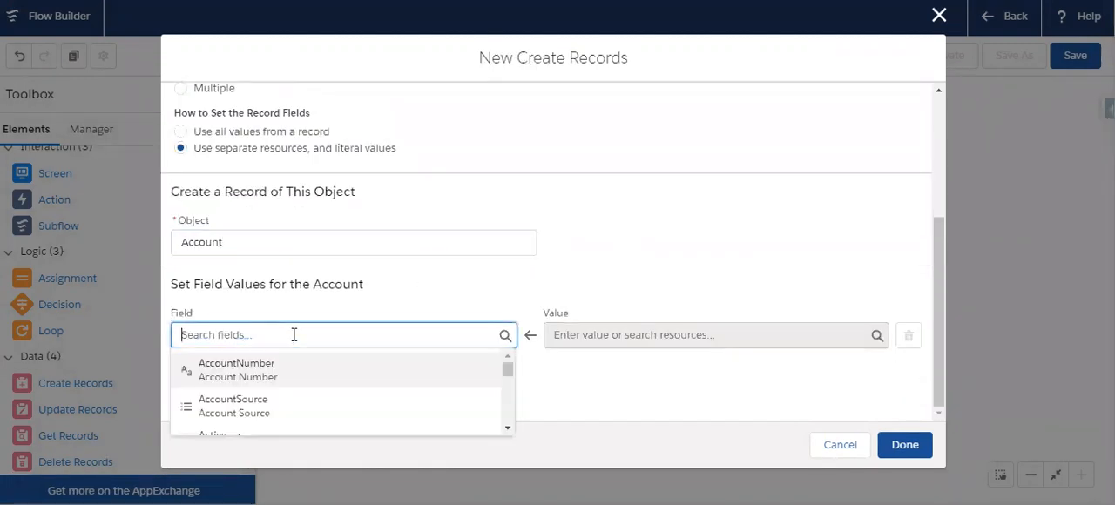
{"action": "type", "text": "name"}
{"action": "left_click", "coordinate": [478, 371]}
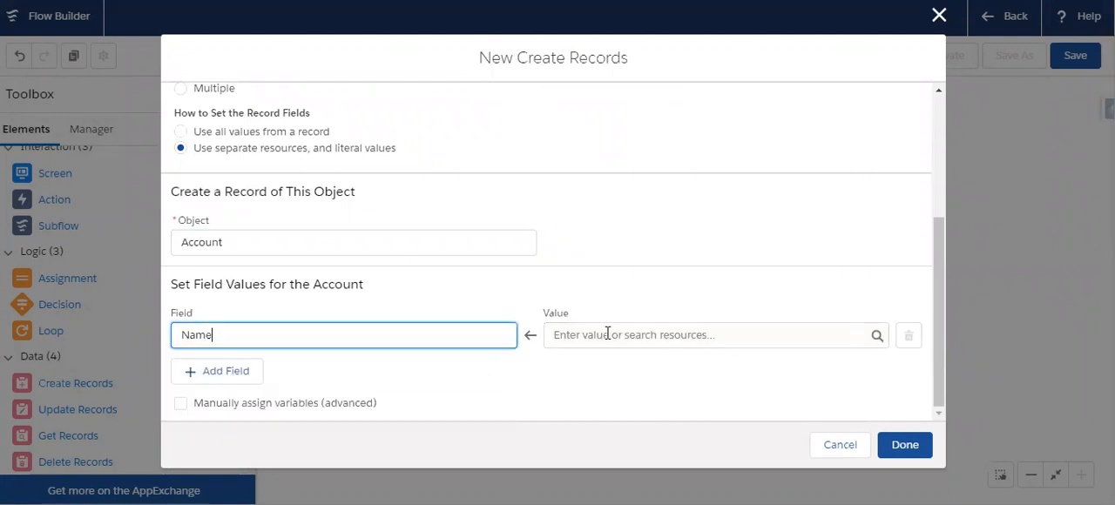
{"action": "left_click", "coordinate": [607, 334]}
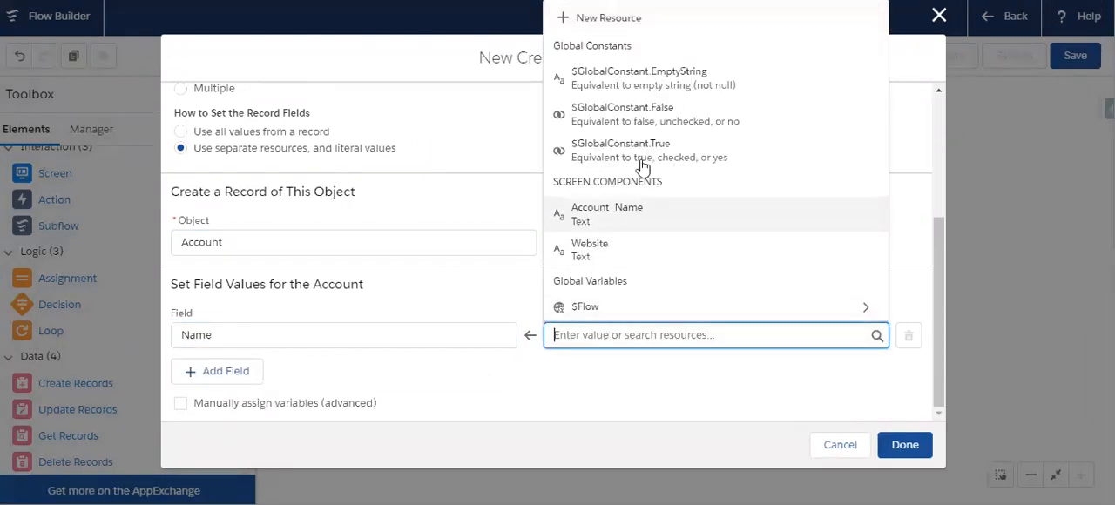
{"action": "left_click", "coordinate": [601, 215]}
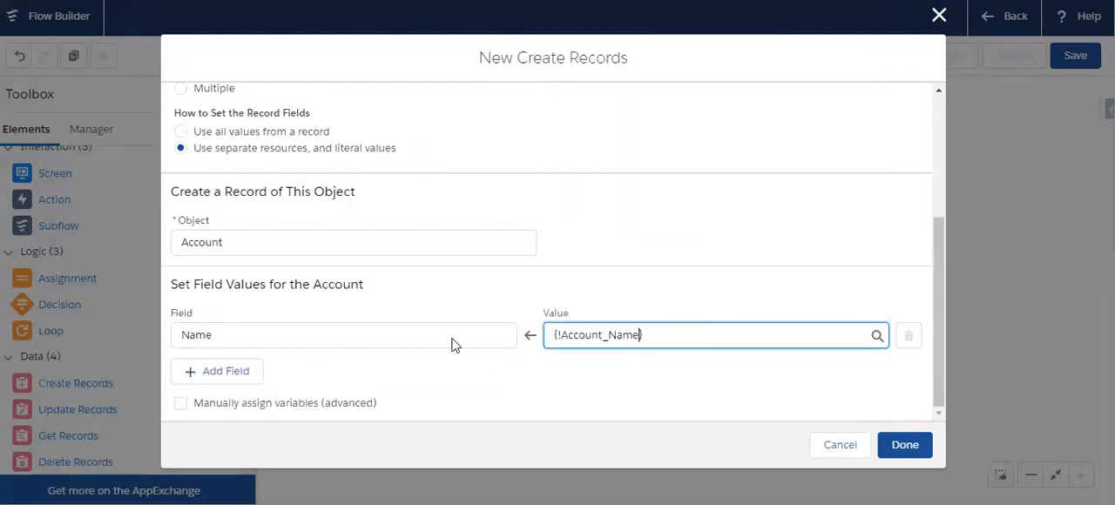
- Add the Website field to the account's field values and assign it the Website screen input
{"action": "left_click", "coordinate": [215, 373]}
{"action": "left_click", "coordinate": [232, 383]}
{"action": "type", "text": "web"}
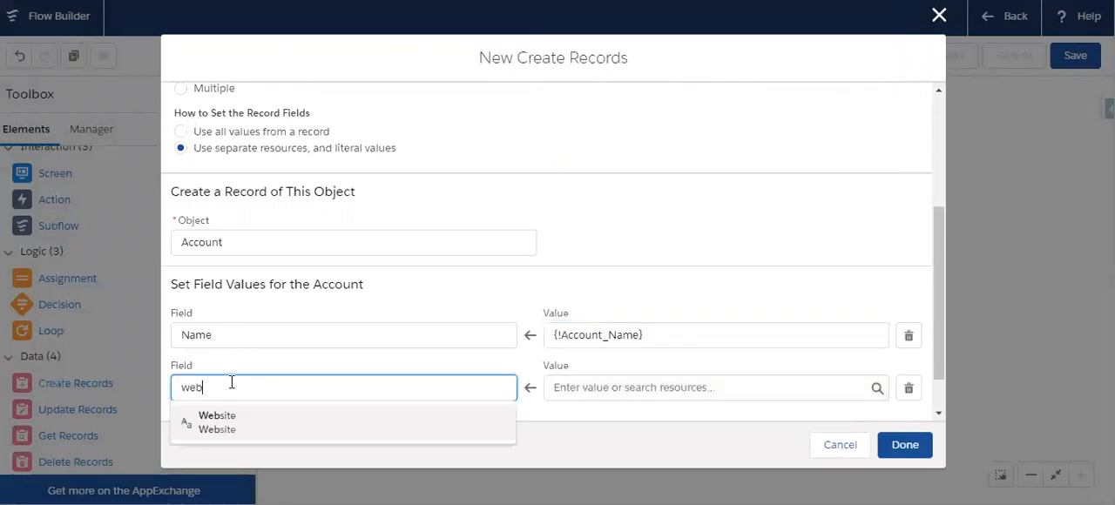
{"action": "left_click", "coordinate": [229, 425]}
{"action": "scroll", "coordinate": [488, 370], "scroll_direction": "down", "scroll_amount": 1}
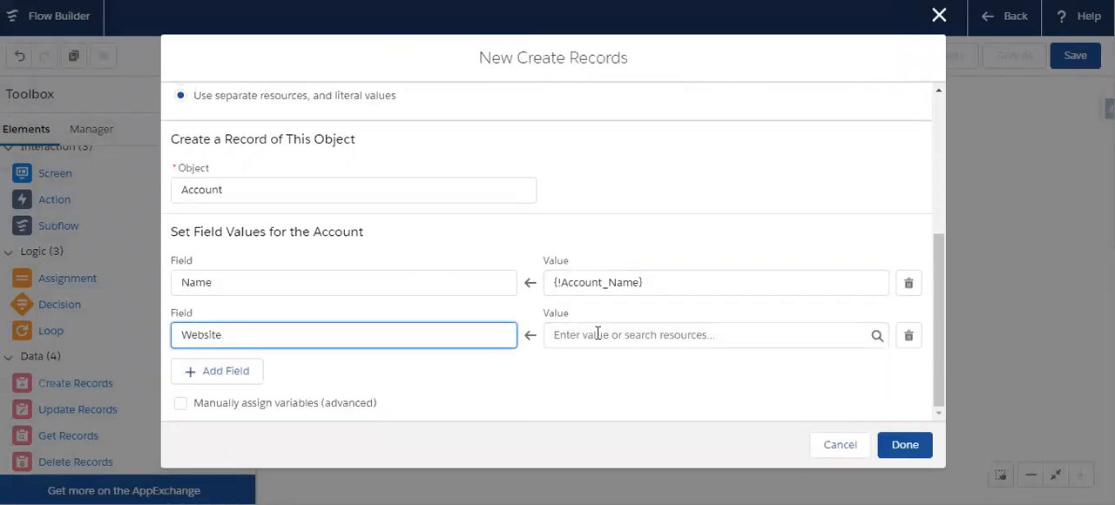
{"action": "left_click", "coordinate": [597, 334]}
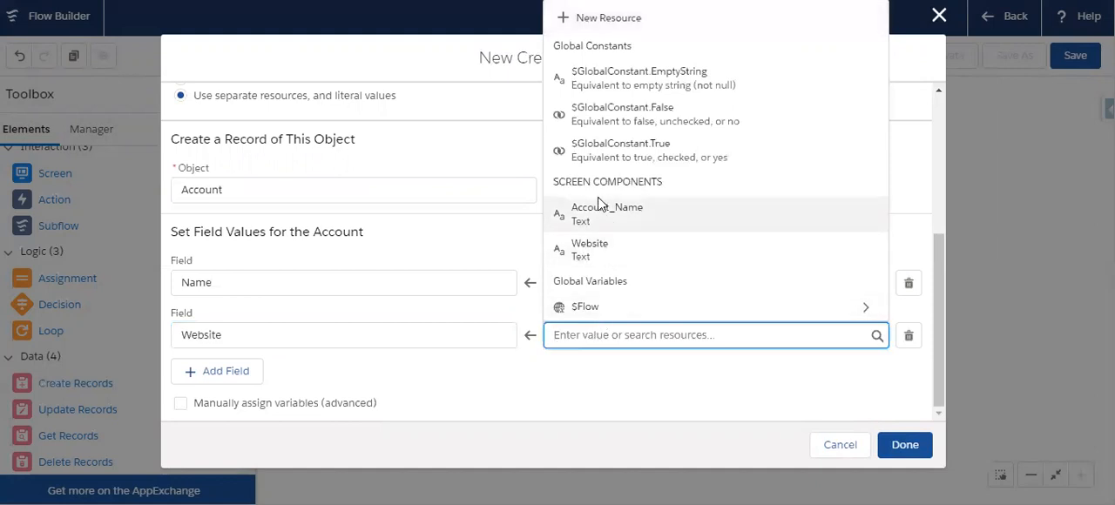
{"action": "left_click", "coordinate": [600, 255]}
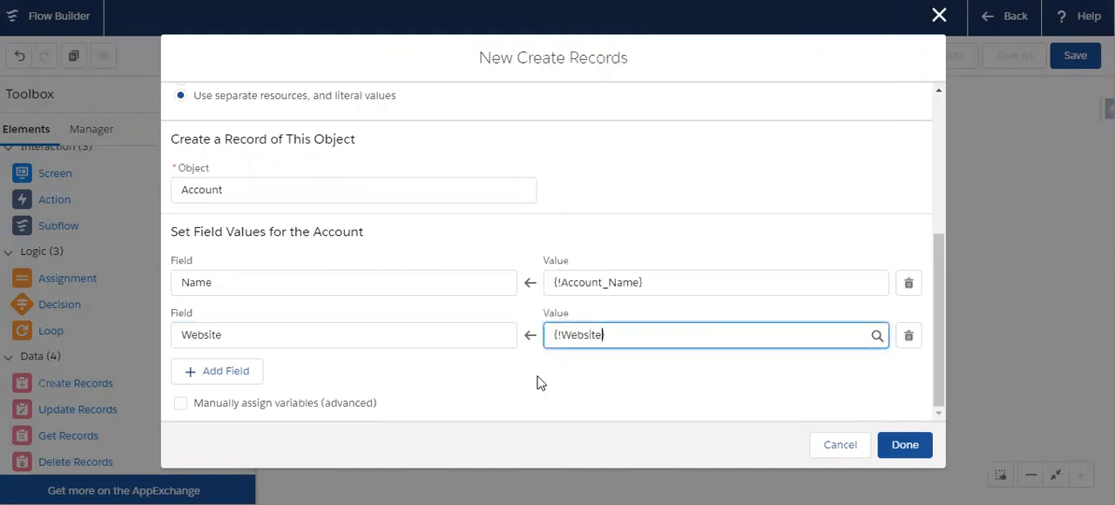
- Finish configuring Create Account Record and move its element slightly up on the canvas beside the Account Creation Screen
{"action": "left_click", "coordinate": [911, 449]}
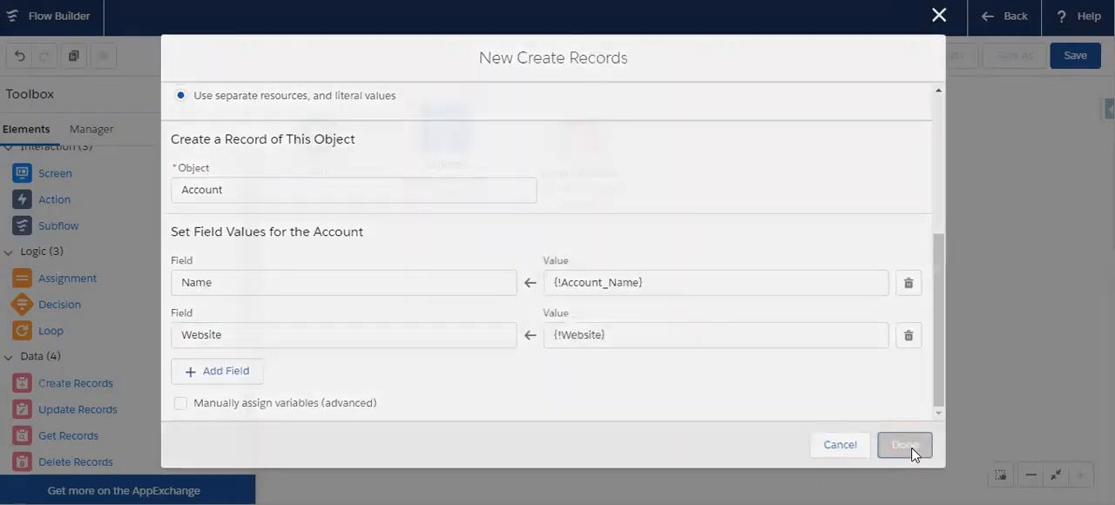
{"action": "left_click", "coordinate": [561, 126]}
{"action": "left_click_drag", "start_coordinate": [561, 126], "coordinate": [549, 118]}
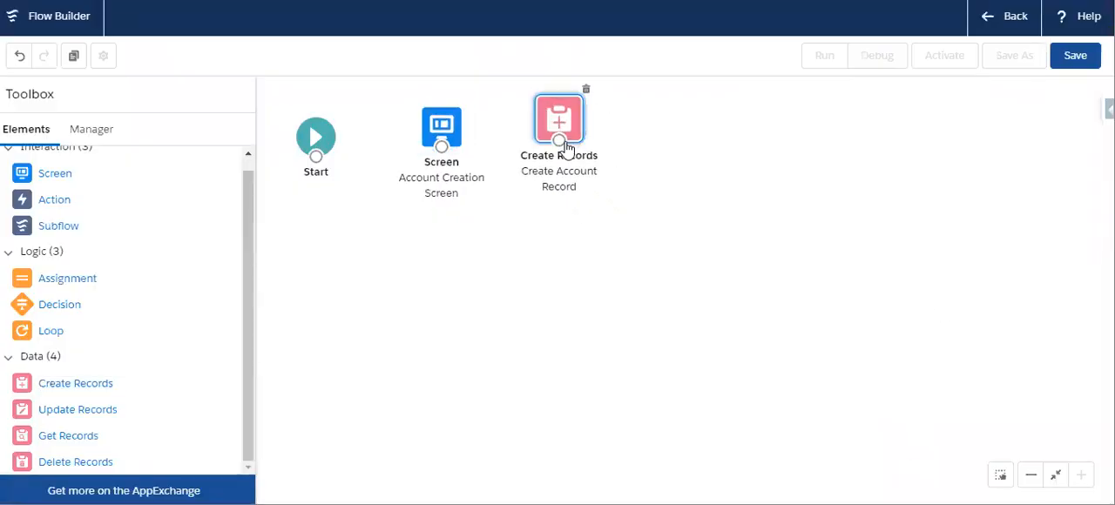
- Add a second Screen element to the canvas with a Display Text component reading "Account Created Successfully"
{"action": "left_click_drag", "start_coordinate": [50, 172], "coordinate": [713, 160]}
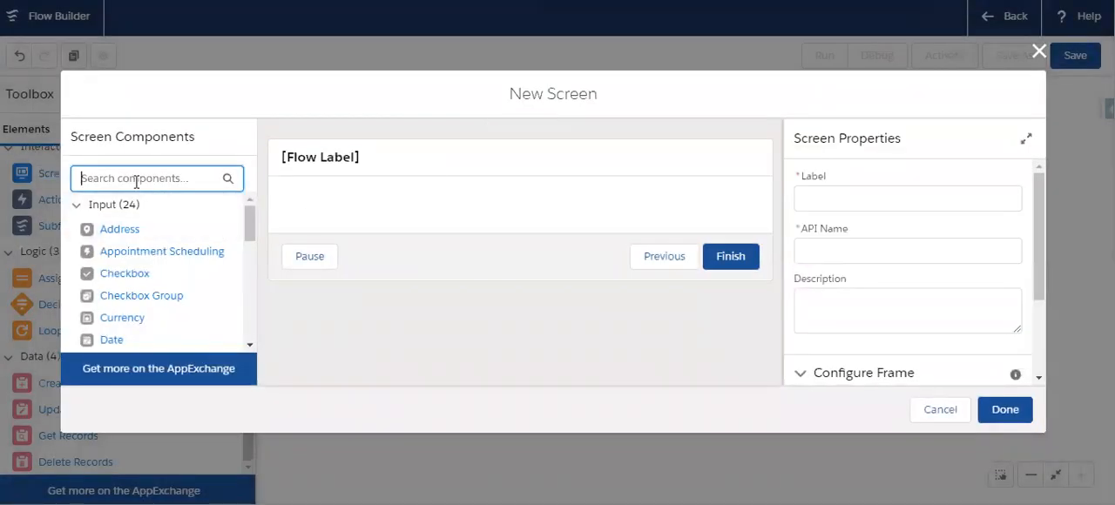
{"action": "type", "text": "tex"}
{"action": "left_click_drag", "start_coordinate": [126, 301], "coordinate": [349, 215]}
{"action": "left_click", "coordinate": [865, 296]}
{"action": "type", "text": "Accoun"}
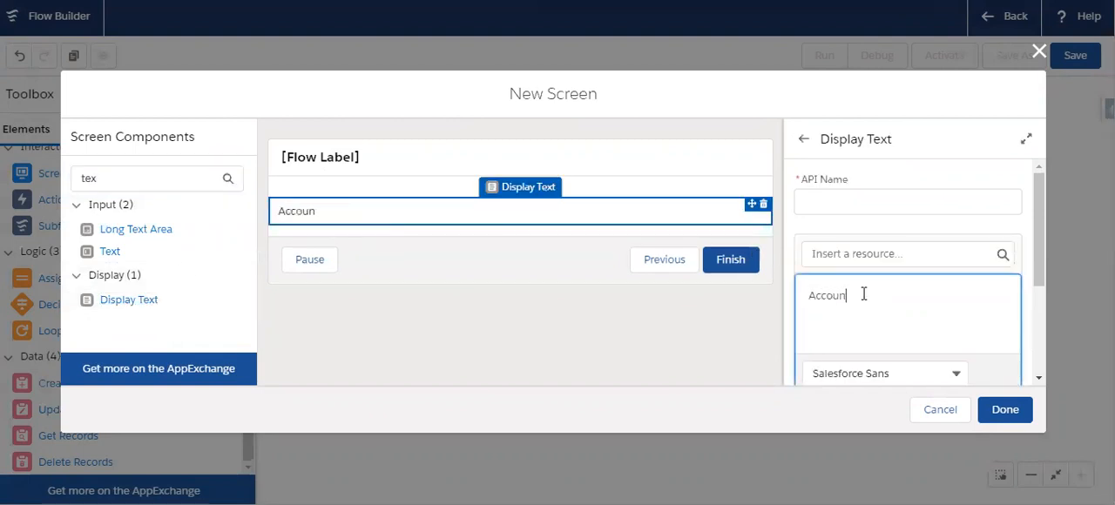
{"action": "type", "text": "t Created"}
{"action": "type", "text": "Successfully"}
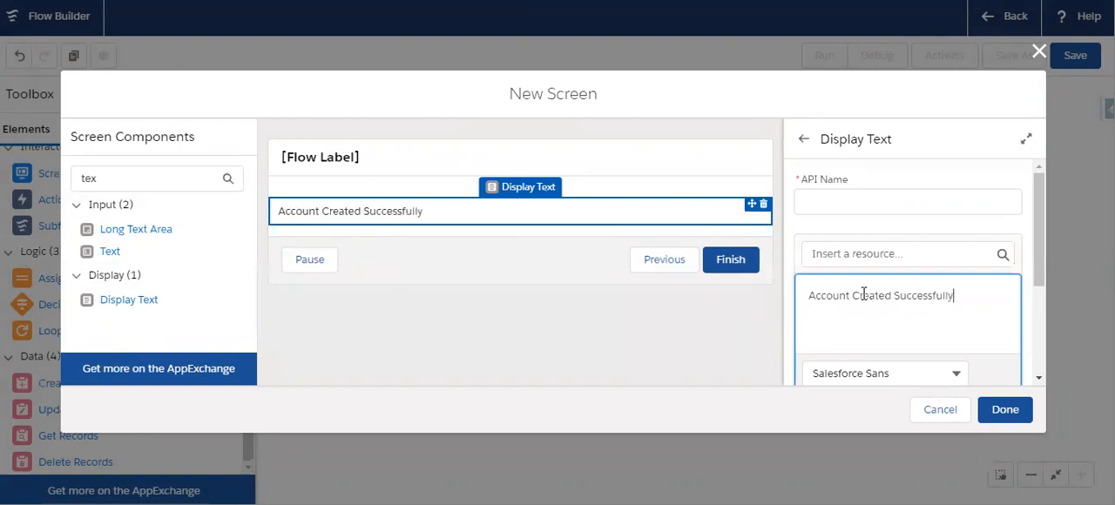
- Set the API name of the Display Text component to SuccessMesssage
{"action": "left_click", "coordinate": [841, 199]}
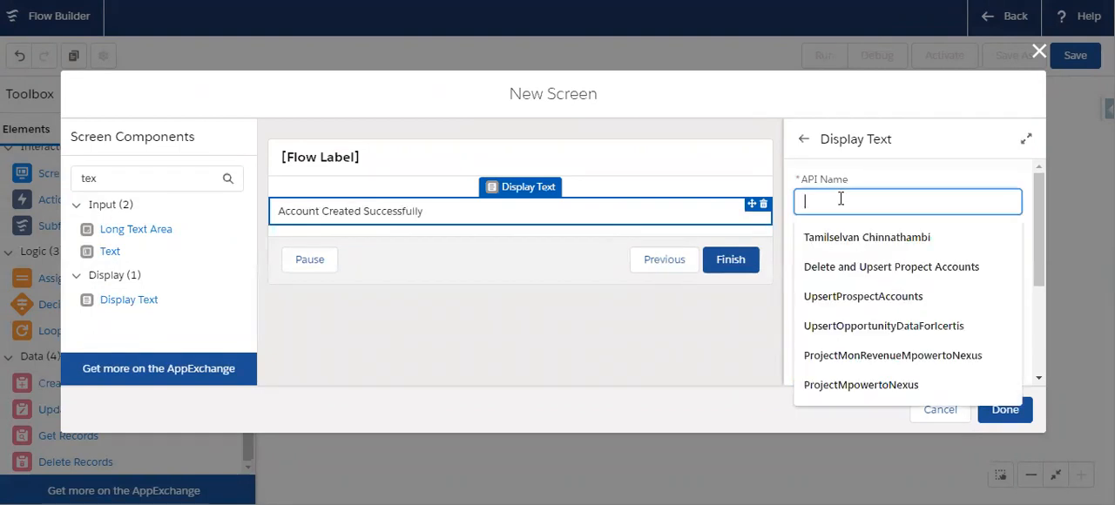
{"action": "type", "text": "SuccessM"}
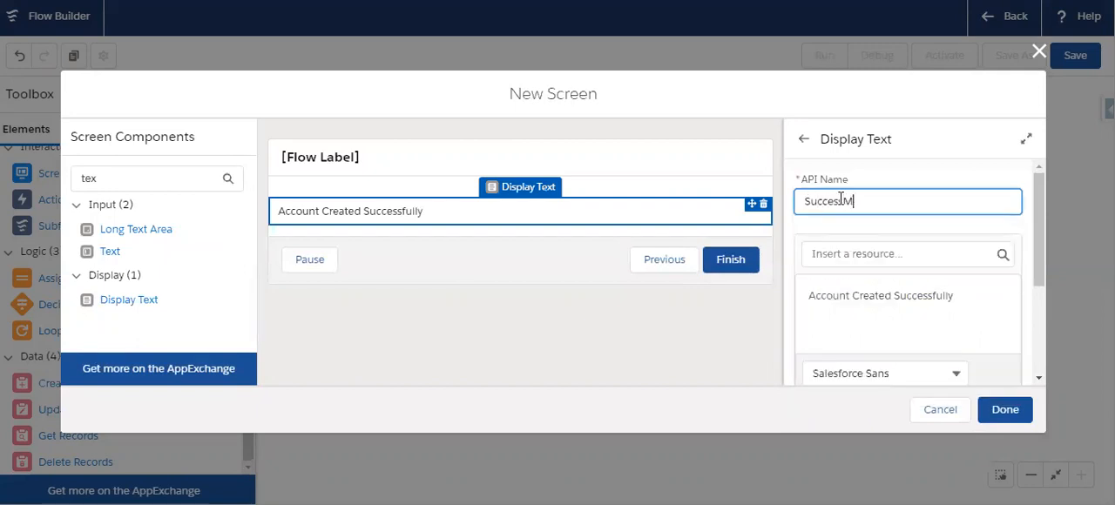
{"action": "type", "text": "esssae"}
{"action": "left_click", "coordinate": [847, 189]}
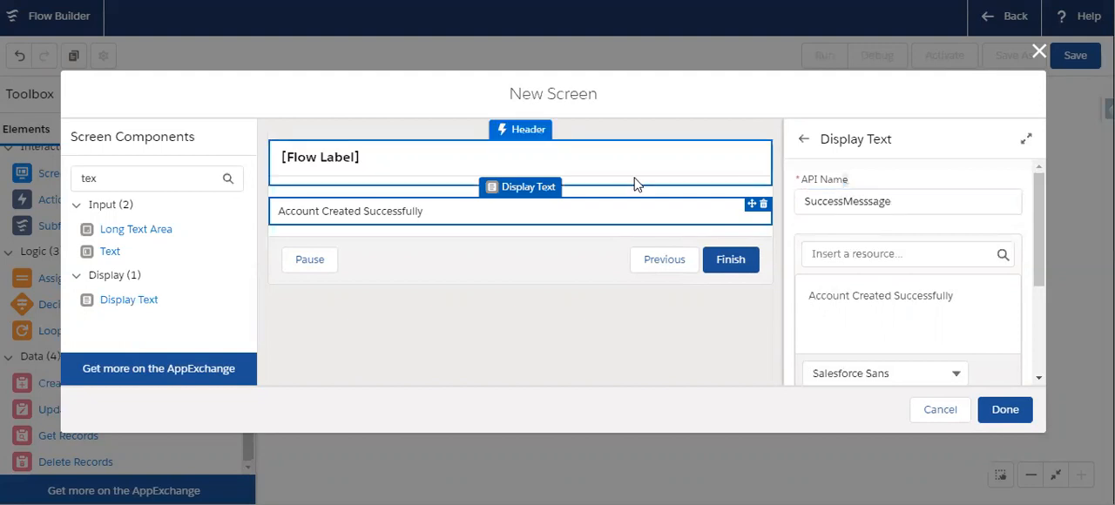
- Label the new screen "Success Screen" in its screen properties
{"action": "left_click", "coordinate": [633, 169]}
{"action": "left_click", "coordinate": [834, 197]}
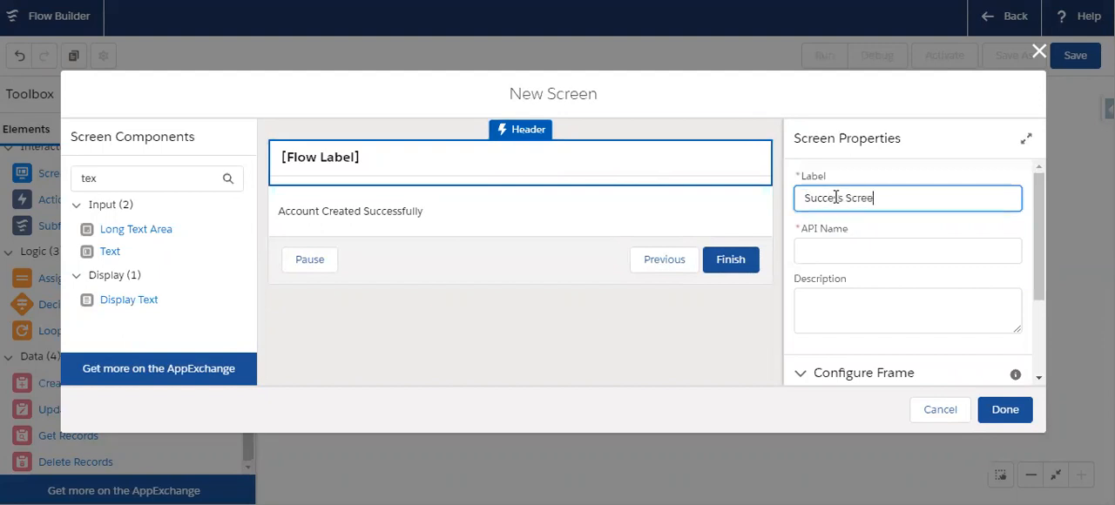
{"action": "left_click", "coordinate": [852, 247]}
- Disable the Previous and Pause navigation options for the Success Screen and finish configuring it
{"action": "scroll", "coordinate": [903, 261], "scroll_direction": "down", "scroll_amount": 3}
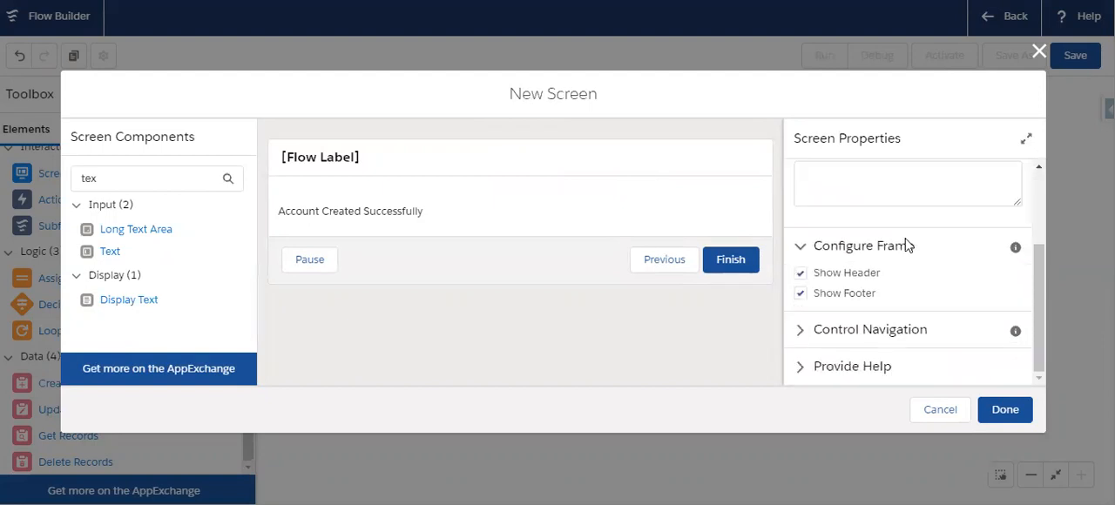
{"action": "left_click", "coordinate": [822, 329]}
{"action": "scroll", "coordinate": [827, 288], "scroll_direction": "down", "scroll_amount": 4}
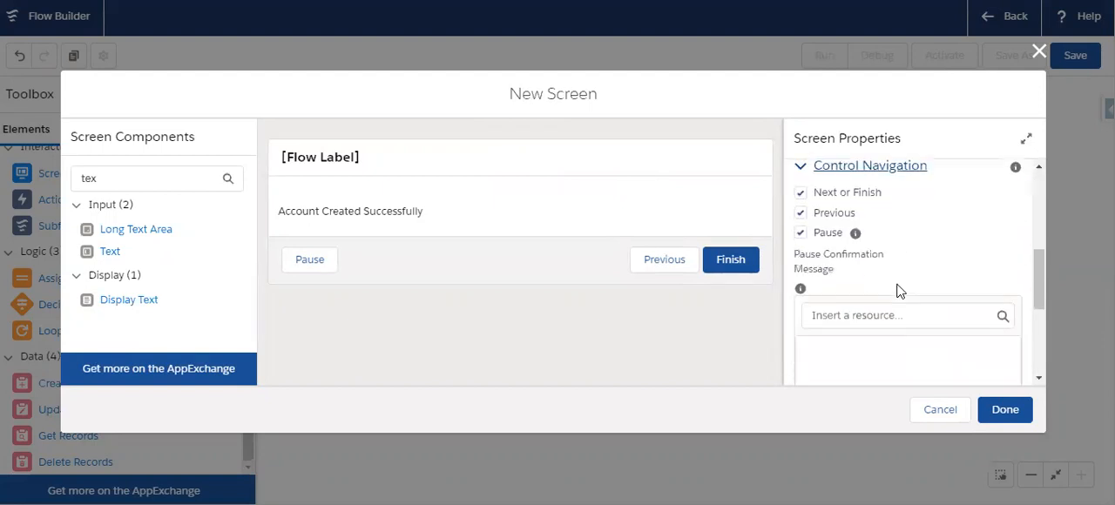
{"action": "left_click", "coordinate": [800, 213]}
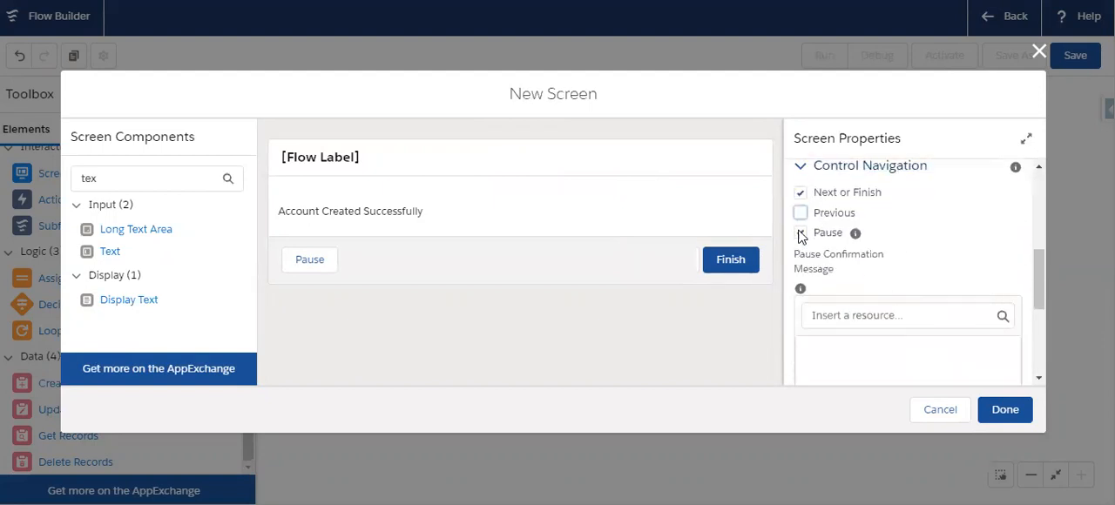
{"action": "left_click", "coordinate": [801, 232]}
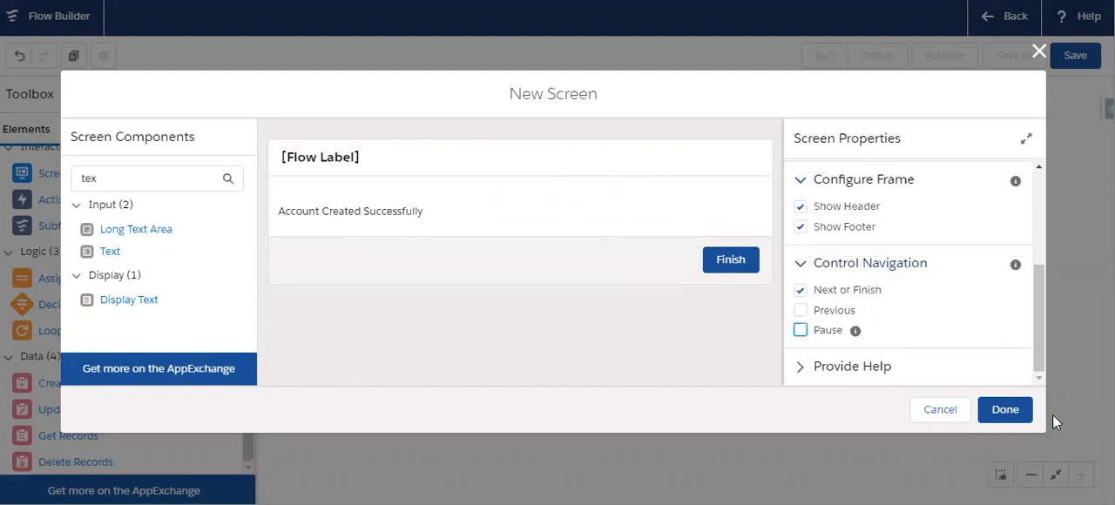
{"action": "left_click", "coordinate": [1009, 414]}
- Connect Start to the Account Creation Screen, that screen to Create Account Record, and Create Account Record to the Success Screen
{"action": "mouse_move", "coordinate": [316, 157]}
{"action": "left_mouse_down"}
{"action": "mouse_move", "coordinate": [555, 143]}
{"action": "mouse_move", "coordinate": [672, 179]}
{"action": "mouse_move", "coordinate": [732, 177]}
{"action": "left_mouse_up"}
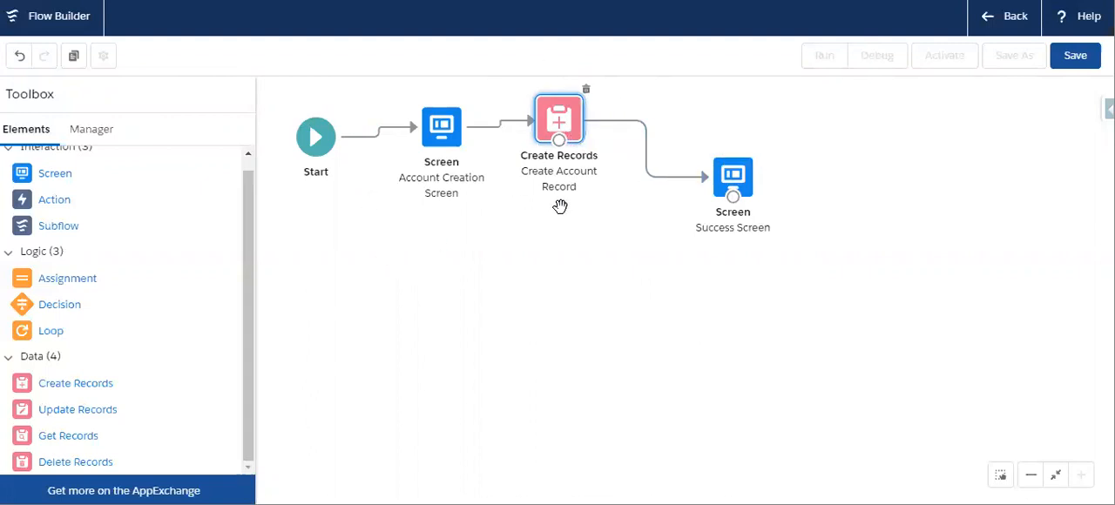
- Add another Create Records element below the flow, labelled "Create Case Record" with API name Create_Case_Record
{"action": "scroll", "coordinate": [170, 351], "scroll_direction": "up", "scroll_amount": 1}
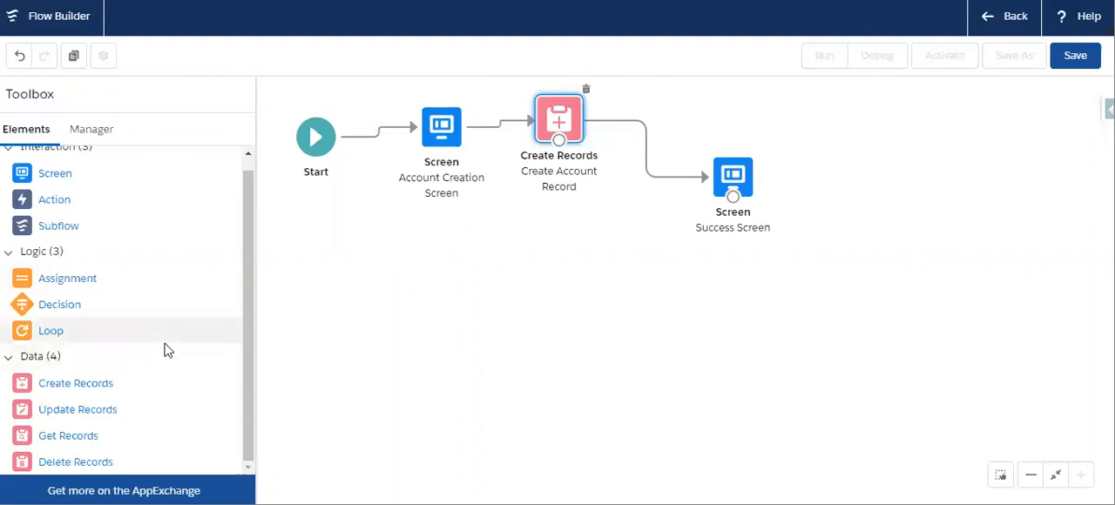
{"action": "scroll", "coordinate": [148, 357], "scroll_direction": "down", "scroll_amount": 1}
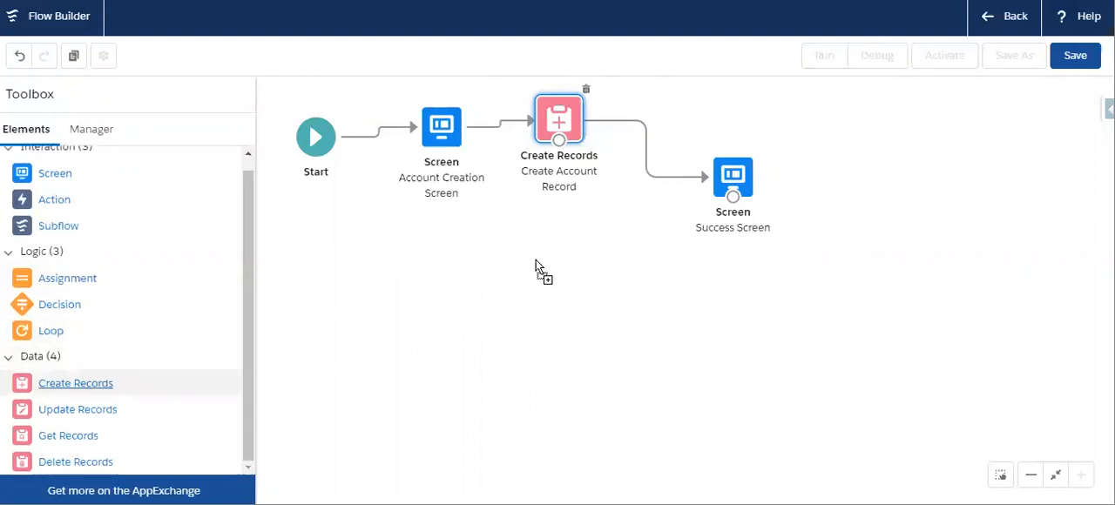
{"action": "left_click_drag", "start_coordinate": [76, 383], "coordinate": [497, 272]}
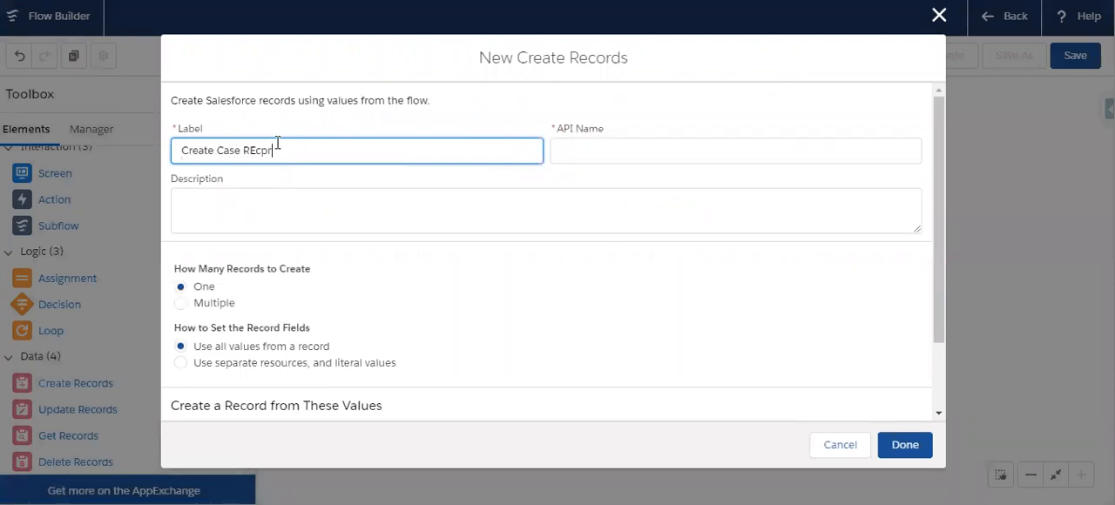
{"action": "key", "text": "BackSpace"}
{"action": "key", "text": "BackSpace"}
{"action": "left_click", "coordinate": [609, 142]}
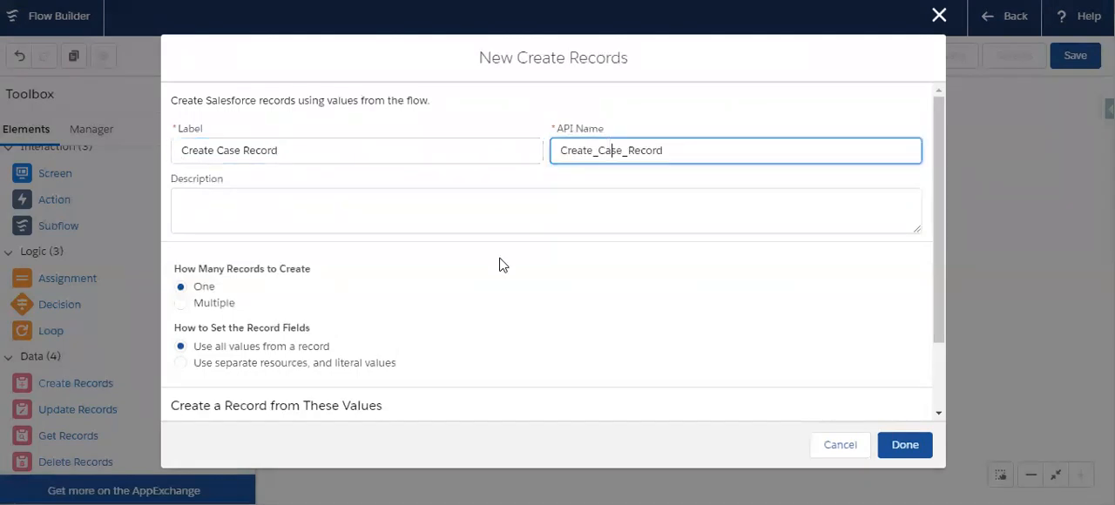
- Set the record fields to use separate resources and literal values, with Case as the object to create
{"action": "scroll", "coordinate": [498, 264], "scroll_direction": "down", "scroll_amount": 1}
{"action": "left_click", "coordinate": [246, 276]}
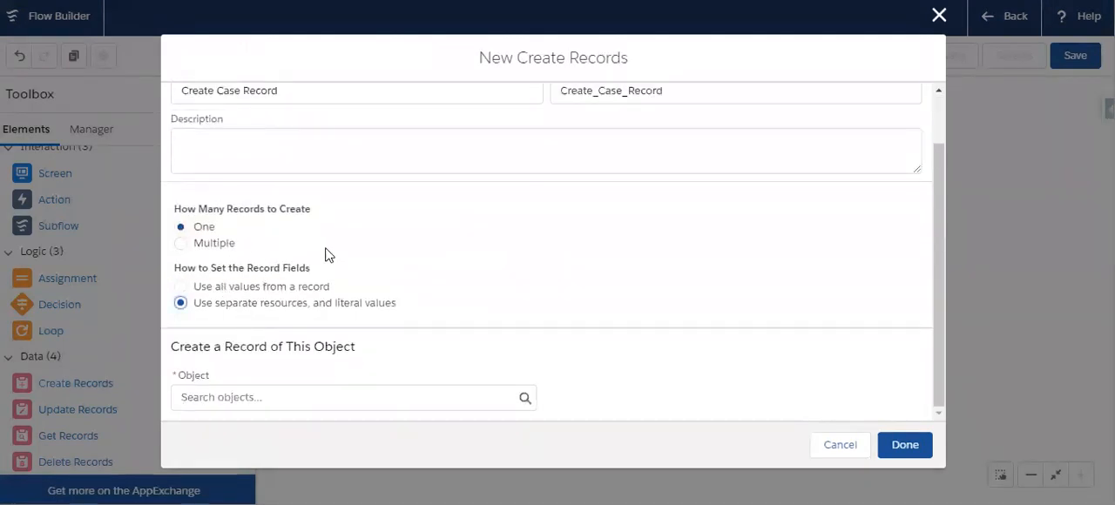
{"action": "left_click", "coordinate": [267, 403]}
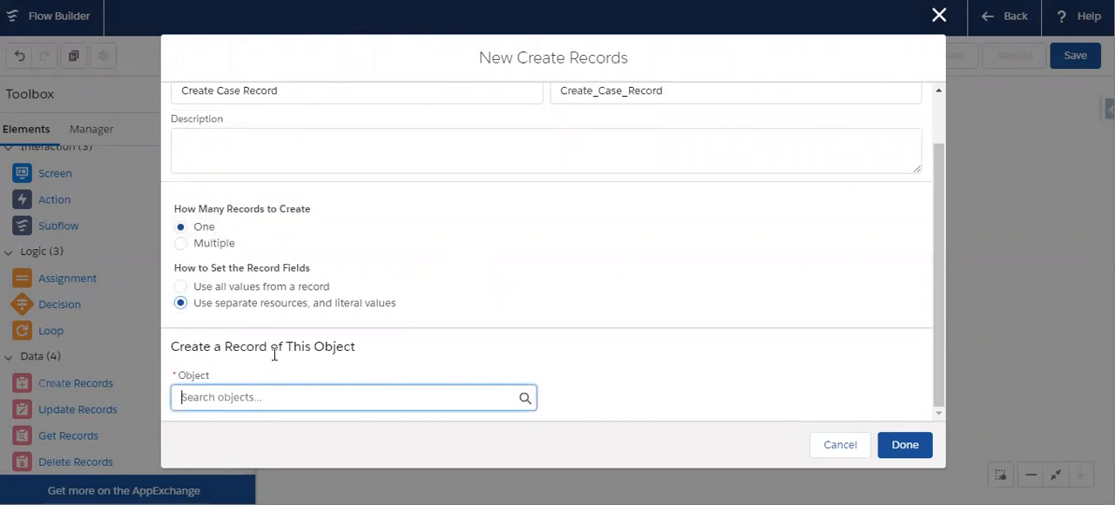
{"action": "type", "text": "case"}
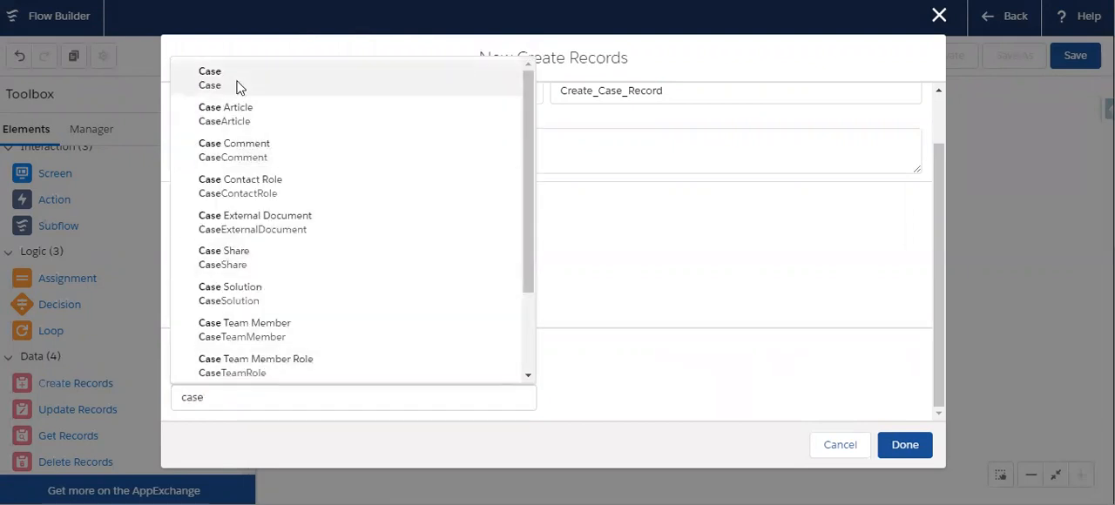
{"action": "left_click", "coordinate": [237, 85]}
- Set the case's Subject field to the literal value "Quick Account Creation Failed"
{"action": "scroll", "coordinate": [468, 310], "scroll_direction": "down", "scroll_amount": 2}
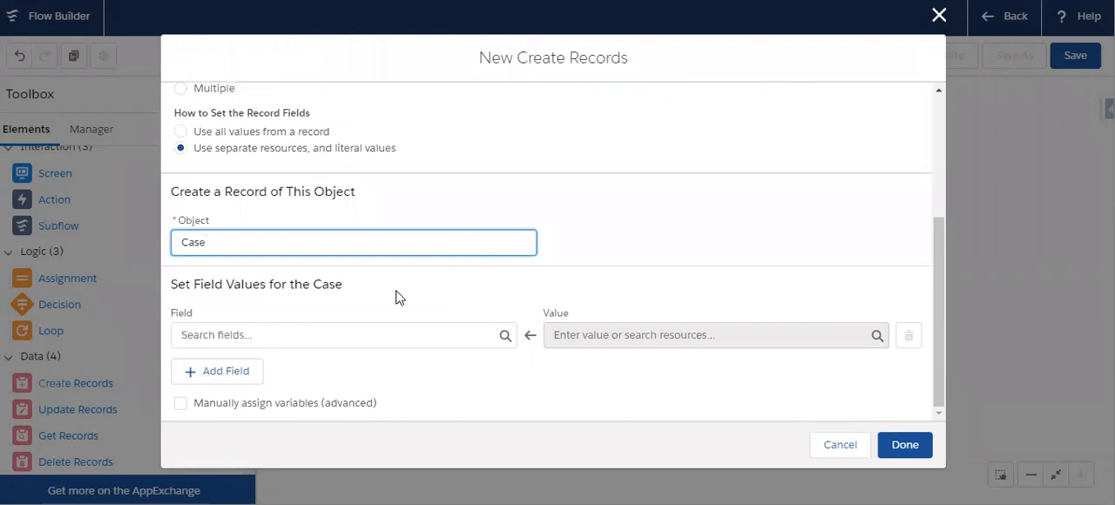
{"action": "left_click", "coordinate": [279, 331]}
{"action": "type", "text": "s"}
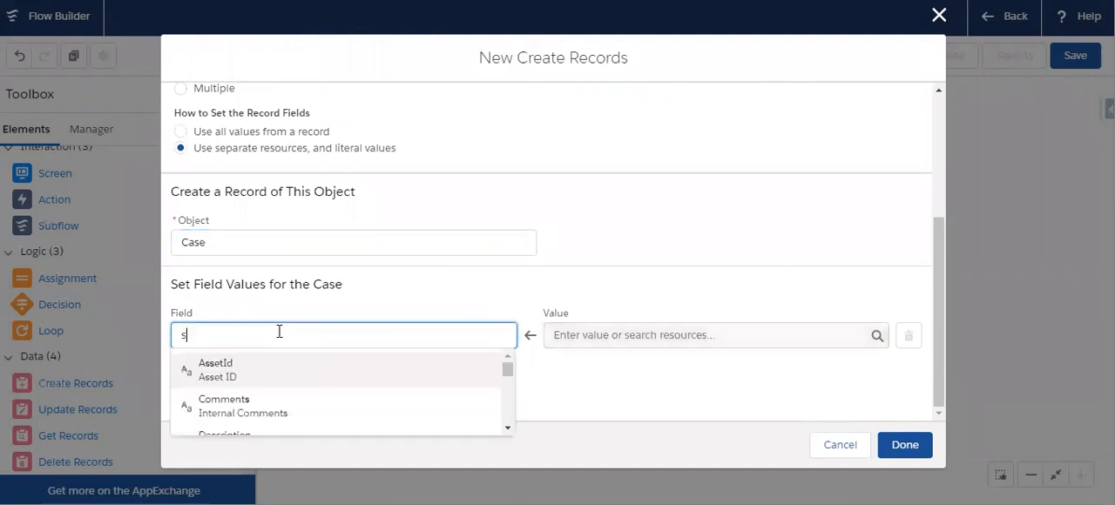
{"action": "type", "text": "ubje"}
{"action": "left_click", "coordinate": [274, 377]}
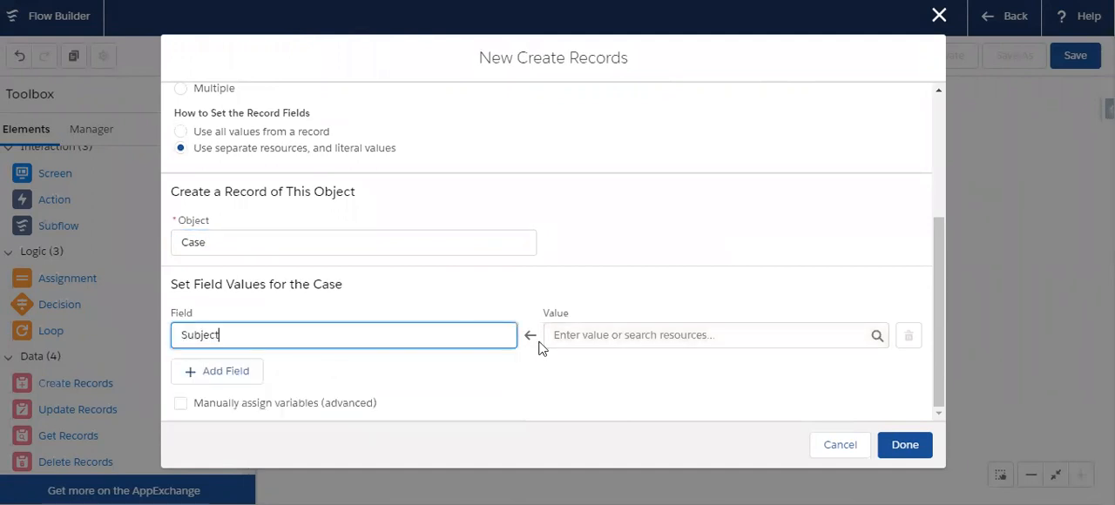
{"action": "left_click", "coordinate": [603, 332]}
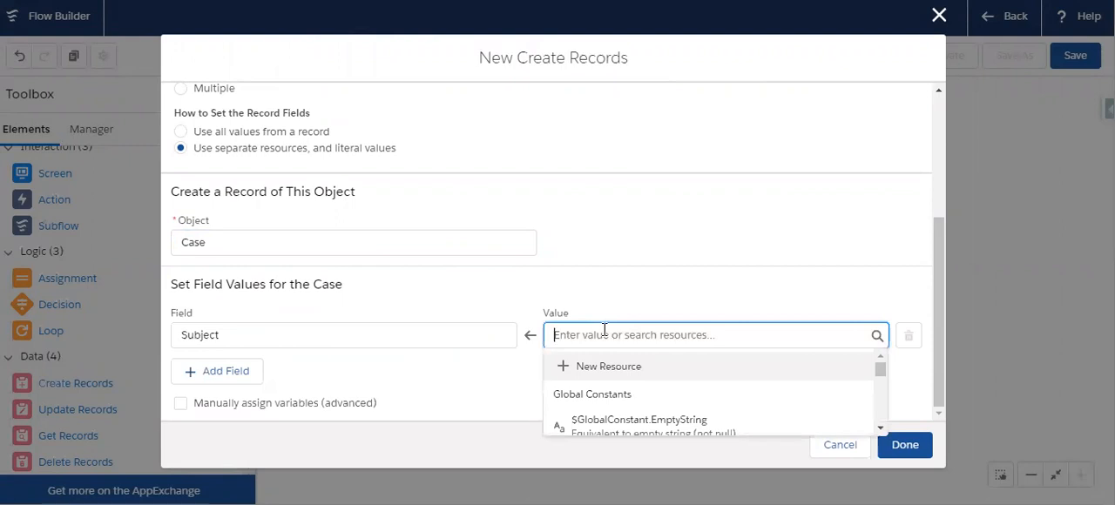
{"action": "type", "text": "Quick Account Creation F"}
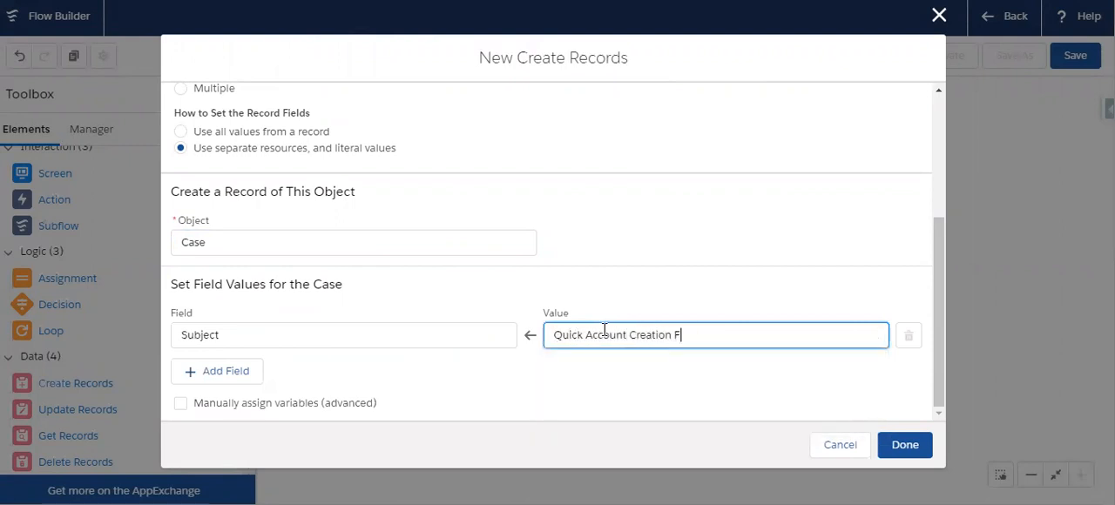
{"action": "type", "text": "ailed"}
- Add the Description field to the case, set it to {!$Flow.FaultMessage}, and finish the Create Case Record element
{"action": "left_click", "coordinate": [231, 369]}
{"action": "left_click", "coordinate": [299, 337]}
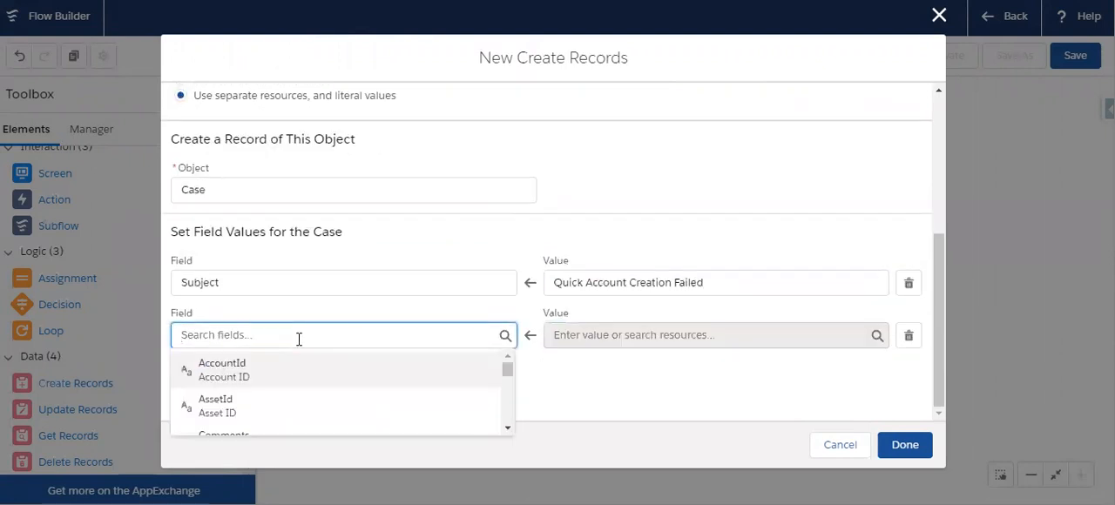
{"action": "type", "text": "desc"}
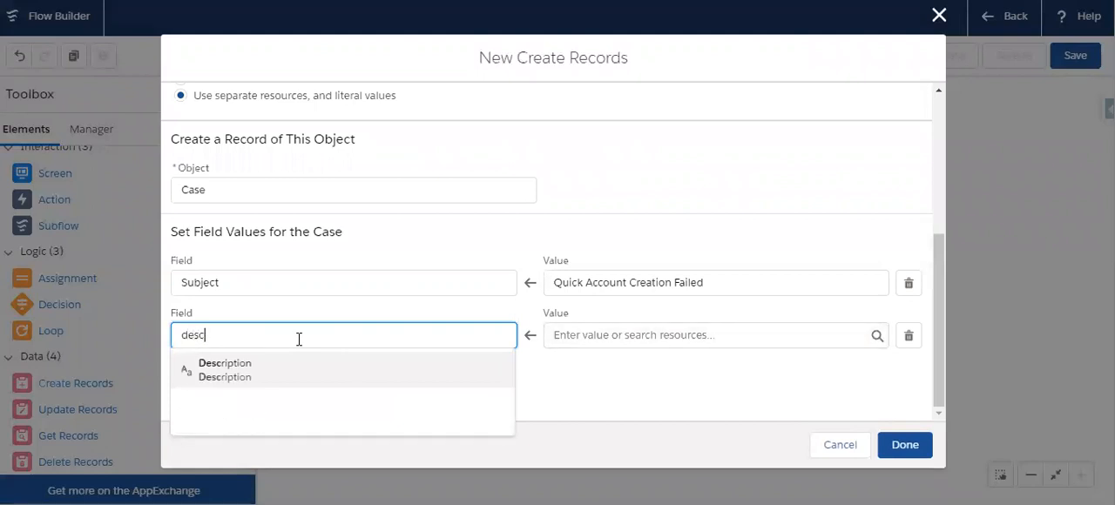
{"action": "left_click", "coordinate": [292, 386]}
{"action": "left_click", "coordinate": [616, 335]}
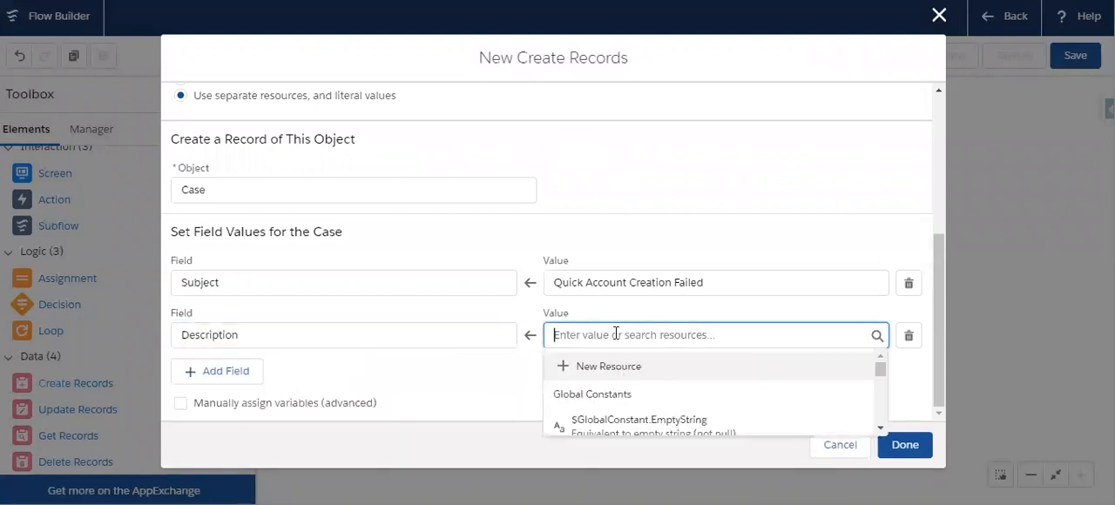
{"action": "type", "text": "fl"}
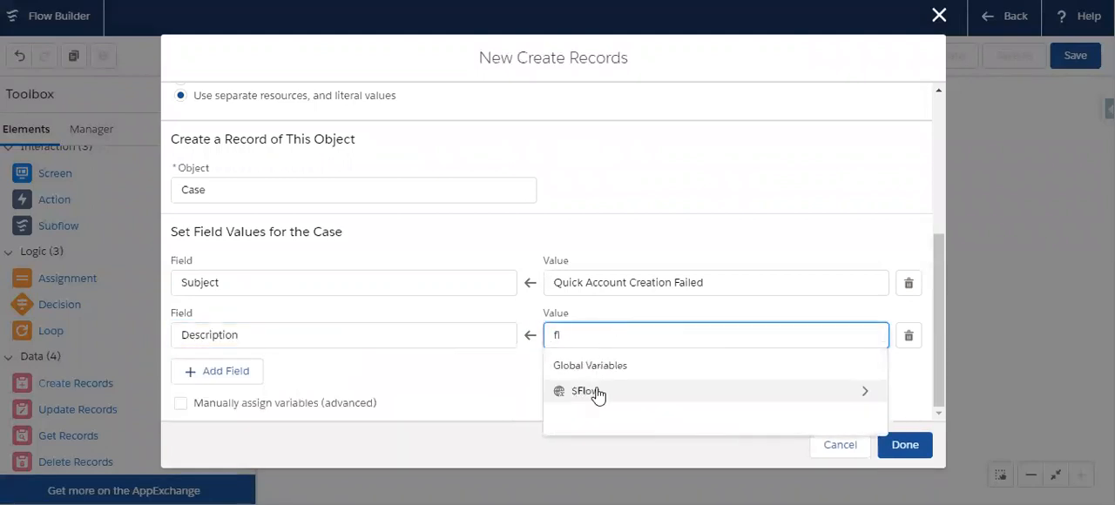
{"action": "left_click", "coordinate": [598, 391]}
{"action": "type", "text": "fa"}
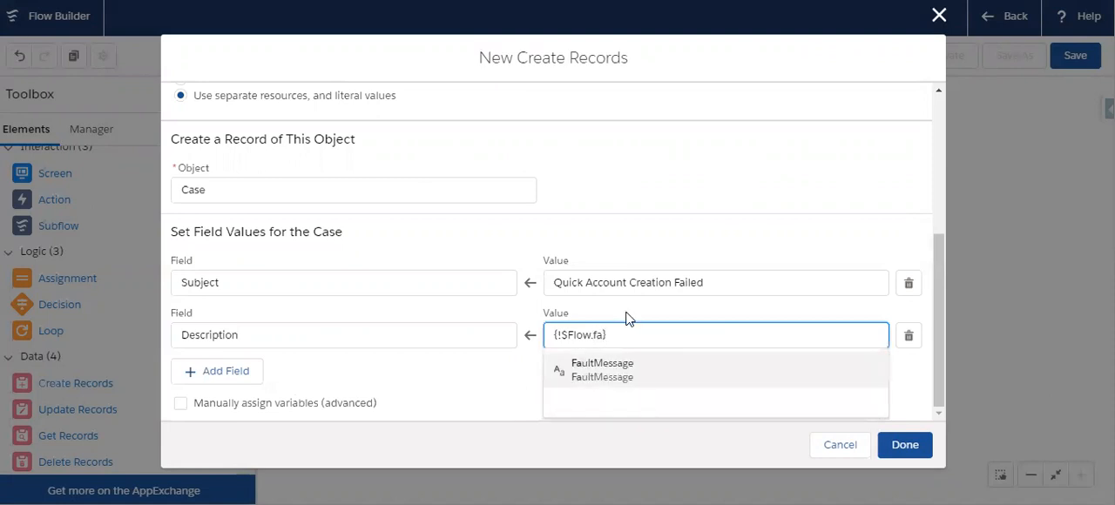
{"action": "left_click", "coordinate": [582, 371]}
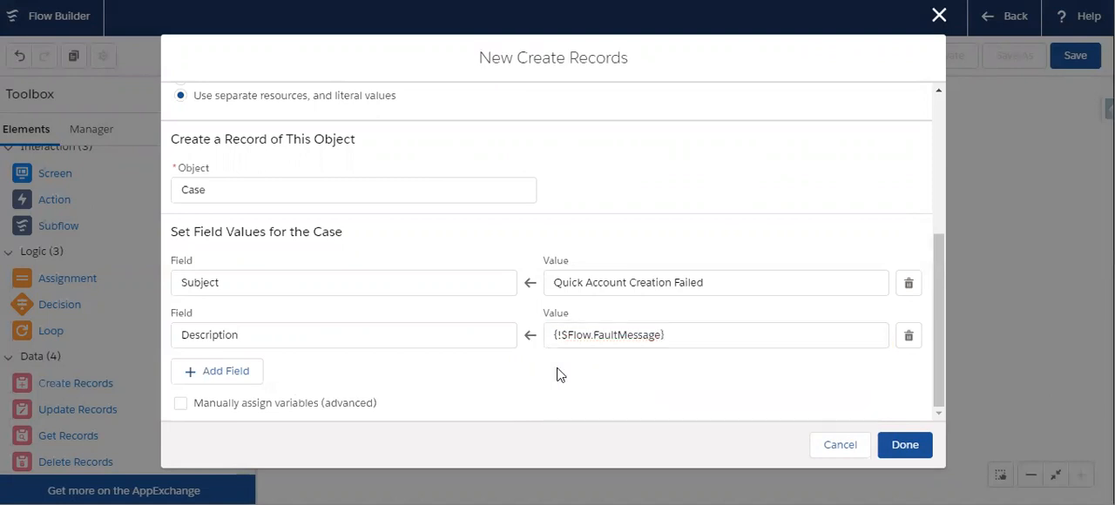
{"action": "left_click", "coordinate": [910, 445]}
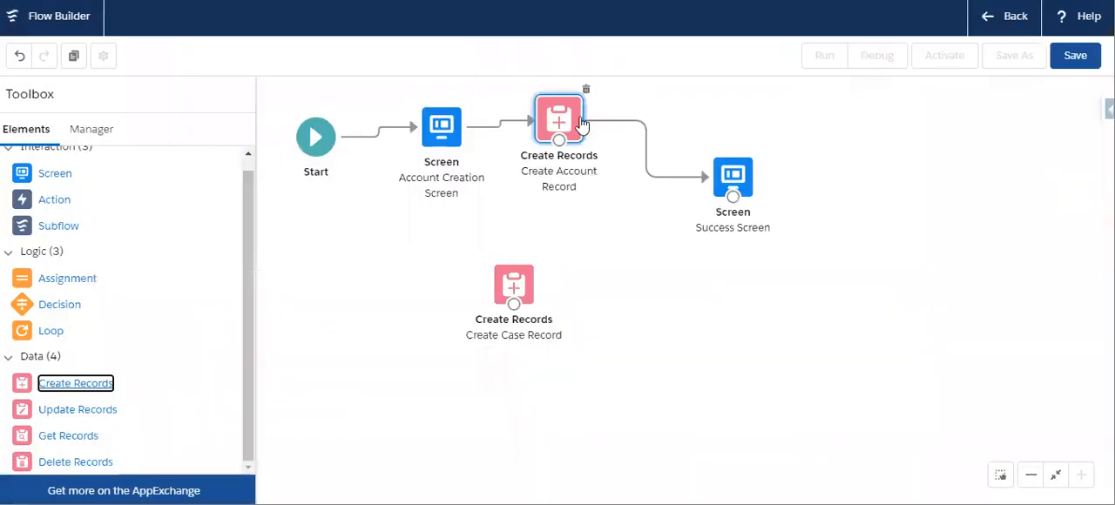
{"action": "left_click", "coordinate": [641, 267]}
- Add a Screen element beside Create Case Record and place a Display Text component on it
{"action": "scroll", "coordinate": [146, 284], "scroll_direction": "up", "scroll_amount": 1}
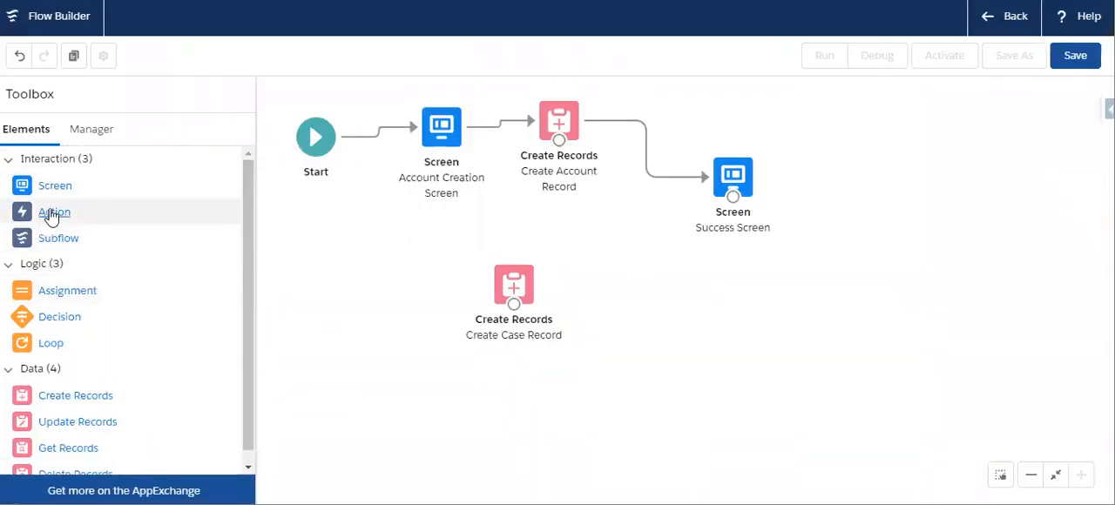
{"action": "left_click_drag", "start_coordinate": [47, 189], "coordinate": [643, 293]}
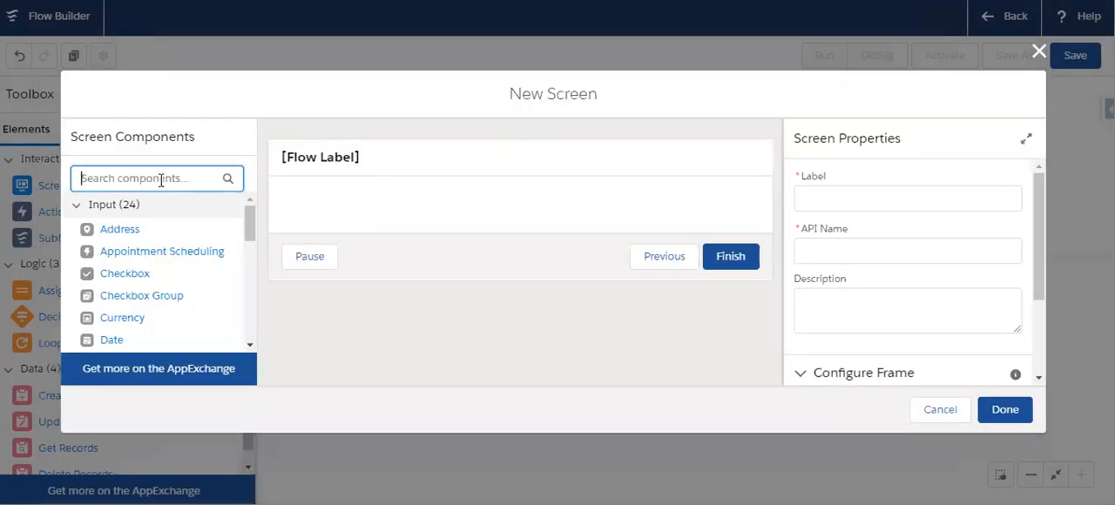
{"action": "type", "text": "tex"}
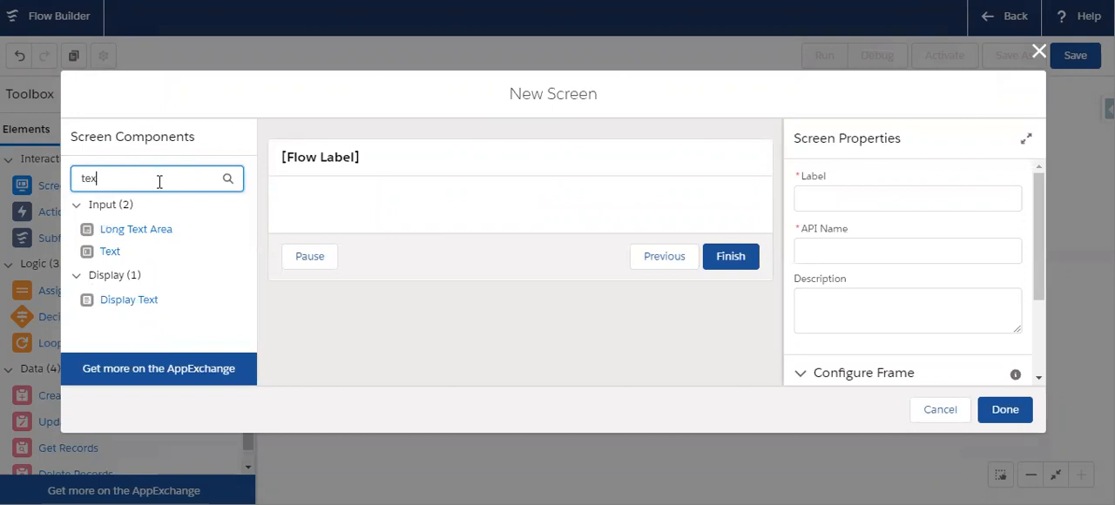
{"action": "left_click_drag", "start_coordinate": [125, 307], "coordinate": [384, 209]}
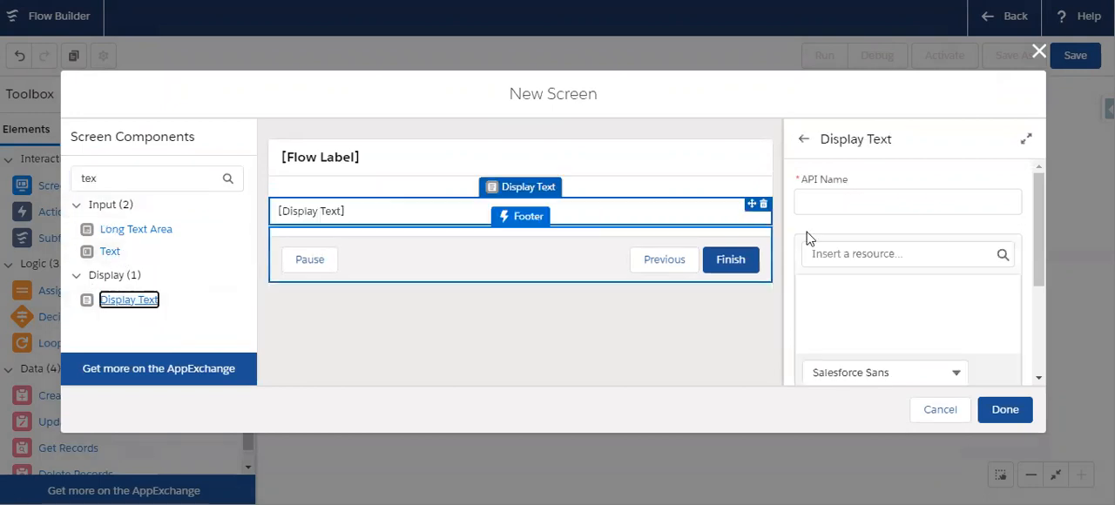
- Set the Display Text component's API name to FailureText
{"action": "left_click", "coordinate": [840, 203]}
{"action": "type", "text": "Failure Tex"}
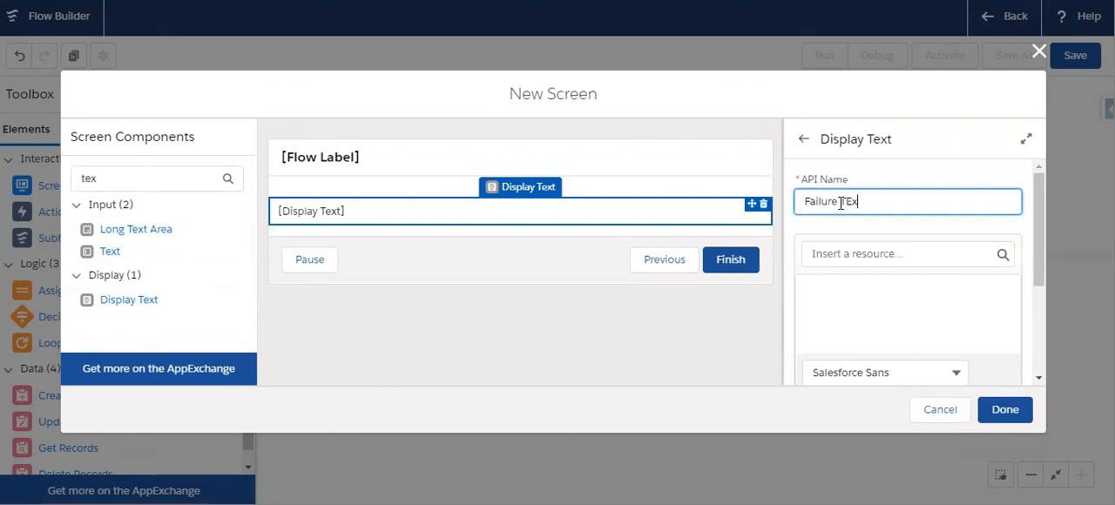
{"action": "type", "text": "t"}
{"action": "left_click", "coordinate": [822, 296]}
{"action": "left_click", "coordinate": [822, 332]}
{"action": "left_click", "coordinate": [878, 209]}
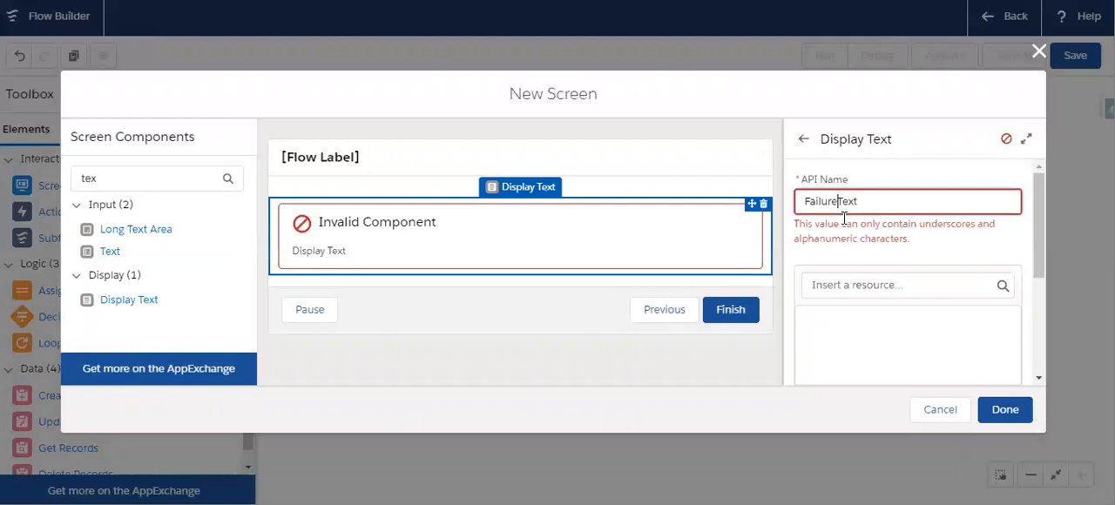
{"action": "left_click", "coordinate": [956, 227]}
- Write the FailureText message "Account Creation Failed. We have Created case for you. IT Team will contact you soon."
{"action": "scroll", "coordinate": [914, 253], "scroll_direction": "down", "scroll_amount": 2}
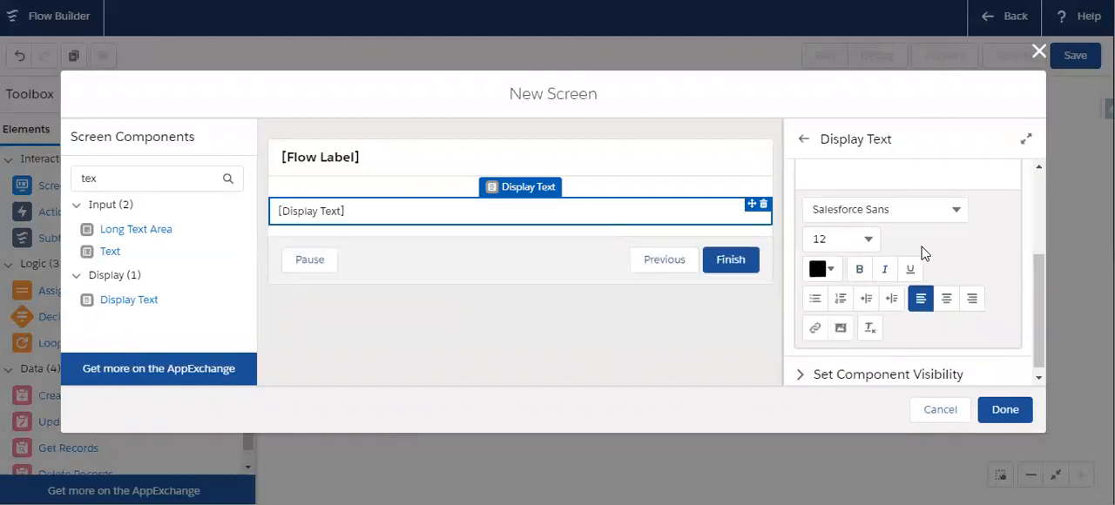
{"action": "scroll", "coordinate": [906, 259], "scroll_direction": "up", "scroll_amount": 2}
{"action": "left_click", "coordinate": [836, 291]}
{"action": "type", "text": "Accou"}
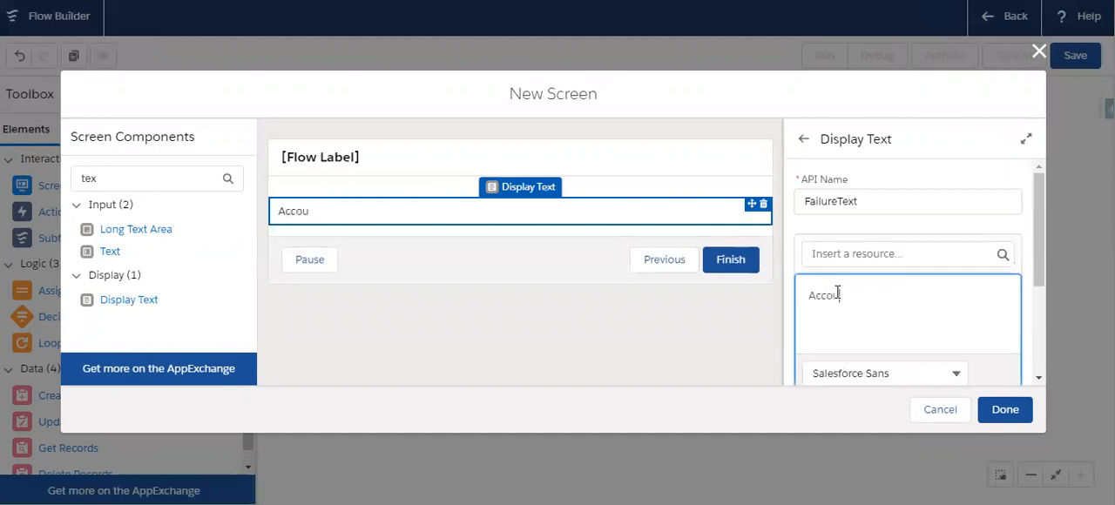
{"action": "type", "text": "nt Creation Failed. We have Created ca"}
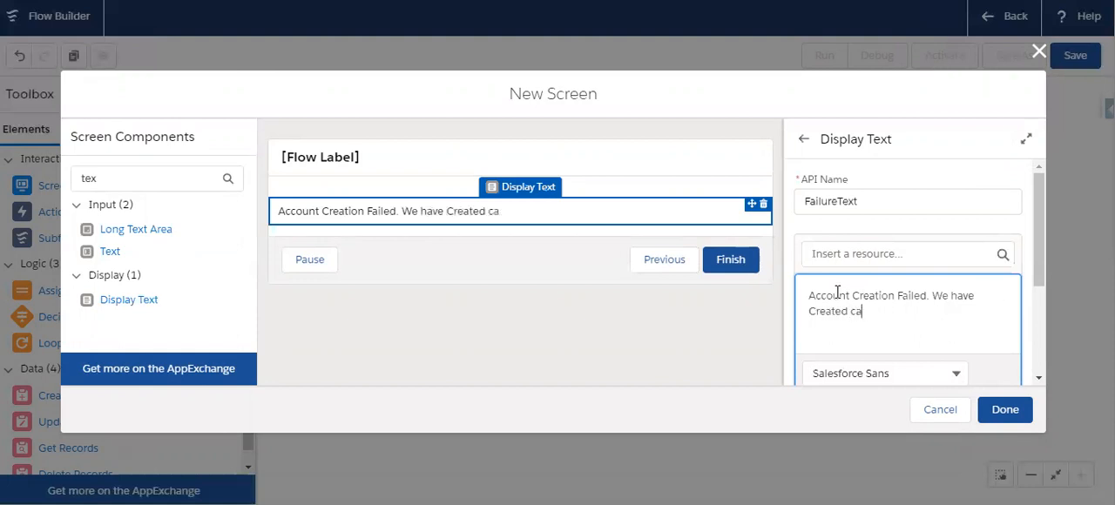
{"action": "type", "text": "se for you"}
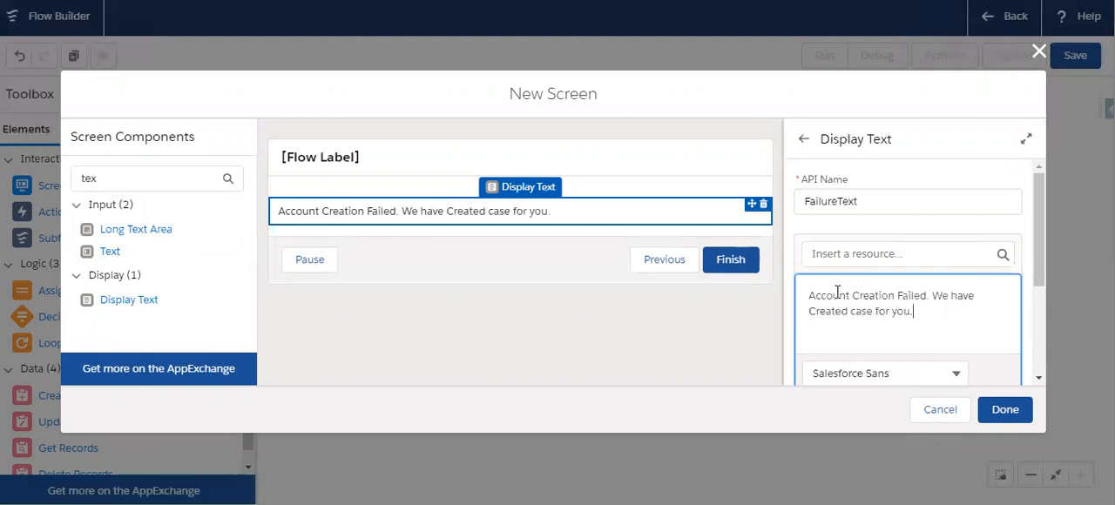
{"action": "type", "text": ". IT Team will contacat"}
{"action": "key", "text": "BackSpace"}
{"action": "key", "text": "BackSpace"}
{"action": "key", "text": "BackSpace"}
{"action": "type", "text": "t you sso"}
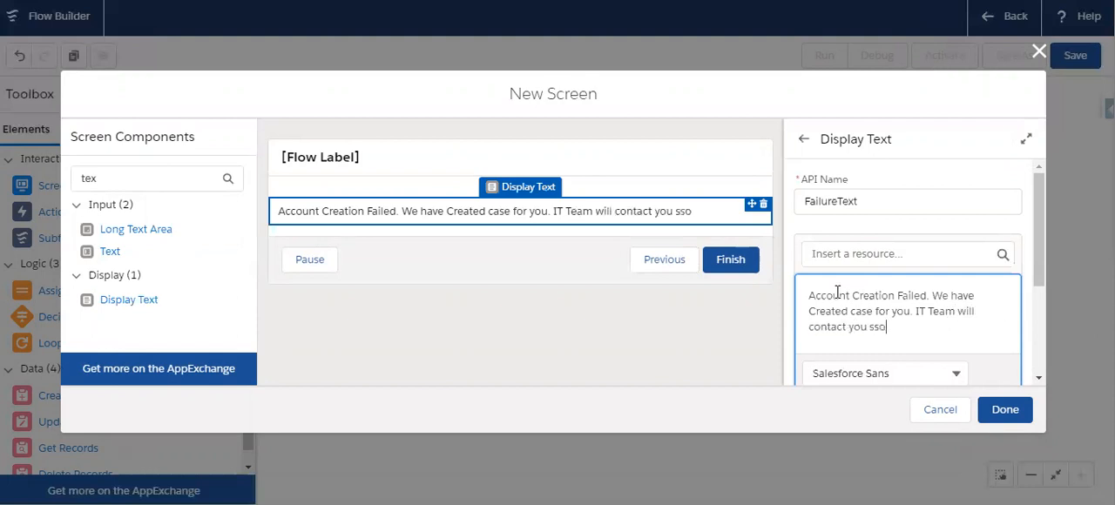
{"action": "key", "text": "BackSpace"}
{"action": "key", "text": "BackSpace"}
{"action": "key", "text": "BackSpace"}
{"action": "scroll", "coordinate": [842, 287], "scroll_direction": "down", "scroll_amount": 5}
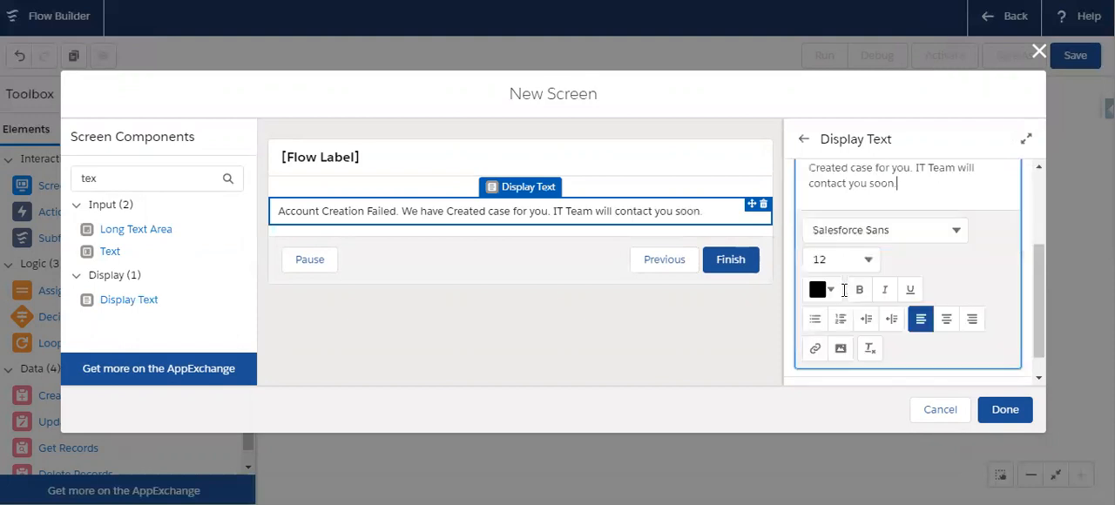
- Label the new screen "Failure Screen" with API name Failure_Screen
{"action": "left_click", "coordinate": [487, 155]}
{"action": "left_click", "coordinate": [860, 201]}
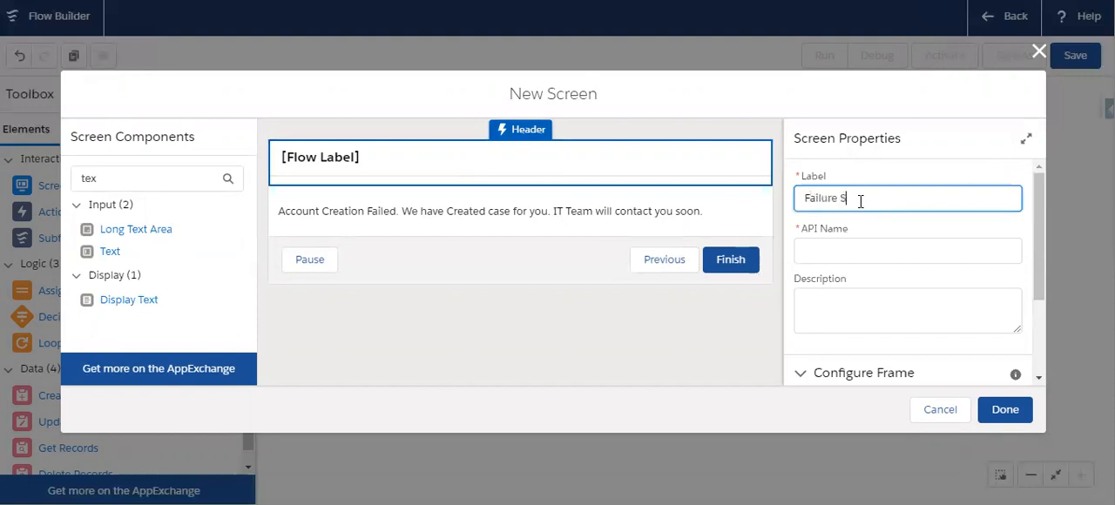
{"action": "left_click", "coordinate": [850, 251]}
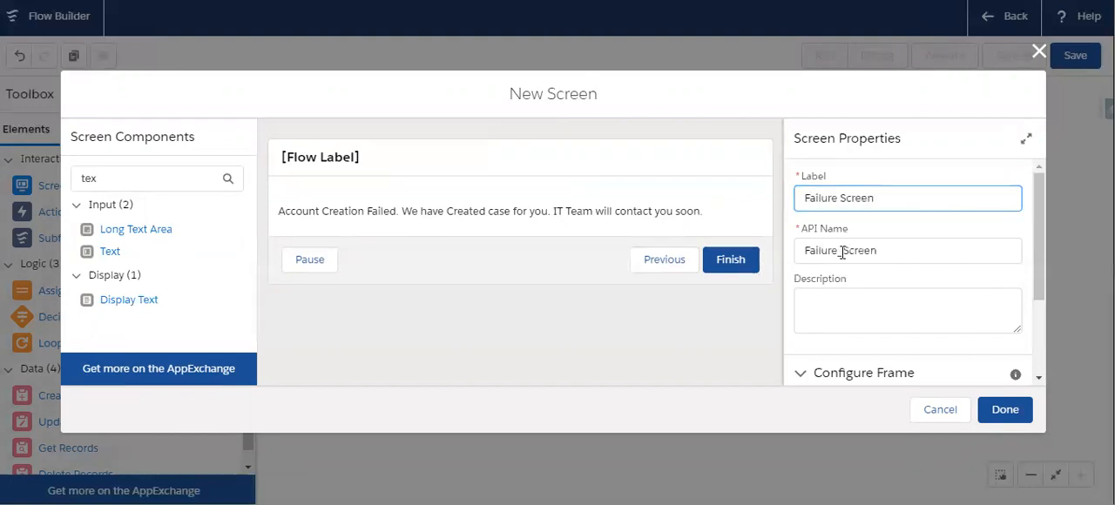
- Adjust the Failure Screen's Control Navigation options and finish the screen
{"action": "scroll", "coordinate": [901, 319], "scroll_direction": "down", "scroll_amount": 3}
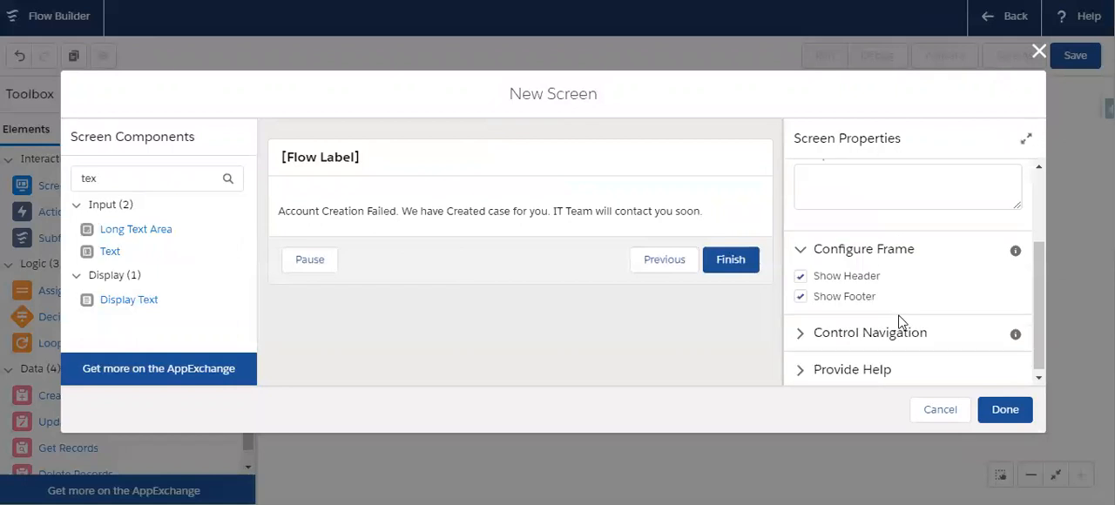
{"action": "left_click", "coordinate": [832, 332]}
{"action": "scroll", "coordinate": [871, 244], "scroll_direction": "down", "scroll_amount": 3}
{"action": "scroll", "coordinate": [933, 264], "scroll_direction": "up", "scroll_amount": 1}
{"action": "left_click", "coordinate": [833, 214]}
{"action": "left_click", "coordinate": [824, 233]}
{"action": "left_click", "coordinate": [1004, 410]}
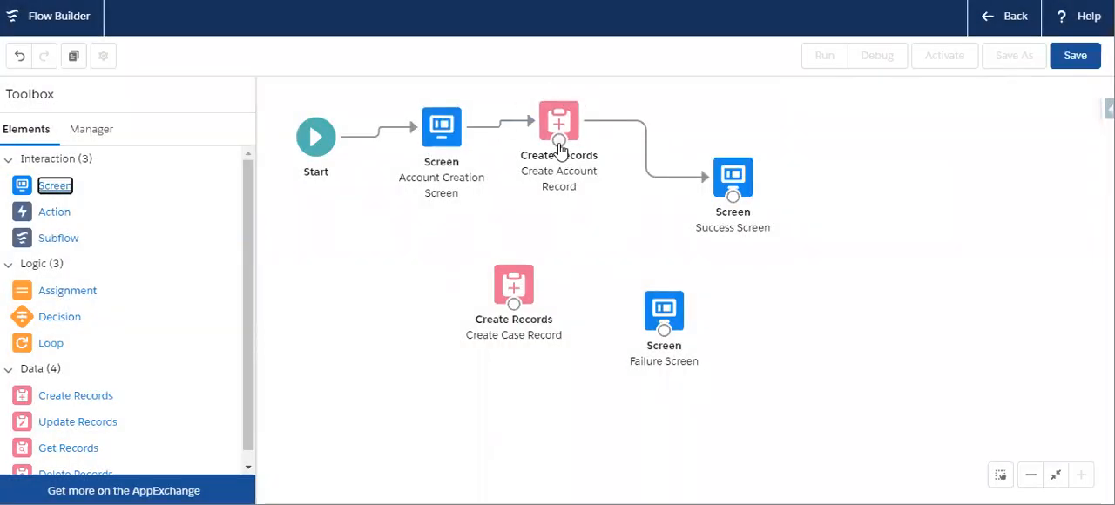
- Connect Create Account Record to Create Case Record as the fault path, and Create Case Record to the Failure Screen
{"action": "left_click_drag", "start_coordinate": [559, 140], "coordinate": [517, 284]}
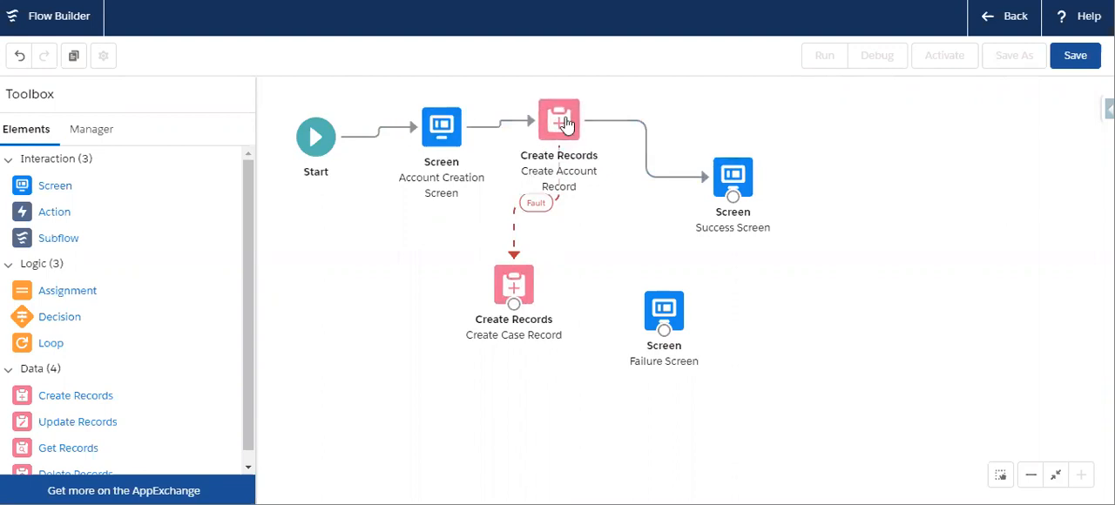
{"action": "left_click", "coordinate": [647, 142]}
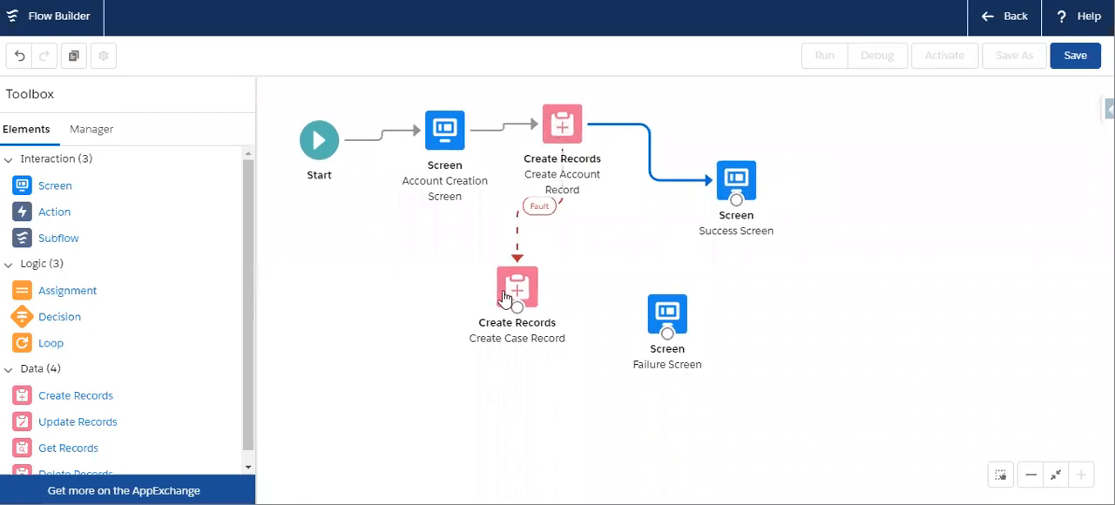
{"action": "left_click_drag", "start_coordinate": [516, 307], "coordinate": [676, 331]}
{"action": "right_click", "coordinate": [667, 323]}
{"action": "left_click", "coordinate": [616, 212]}
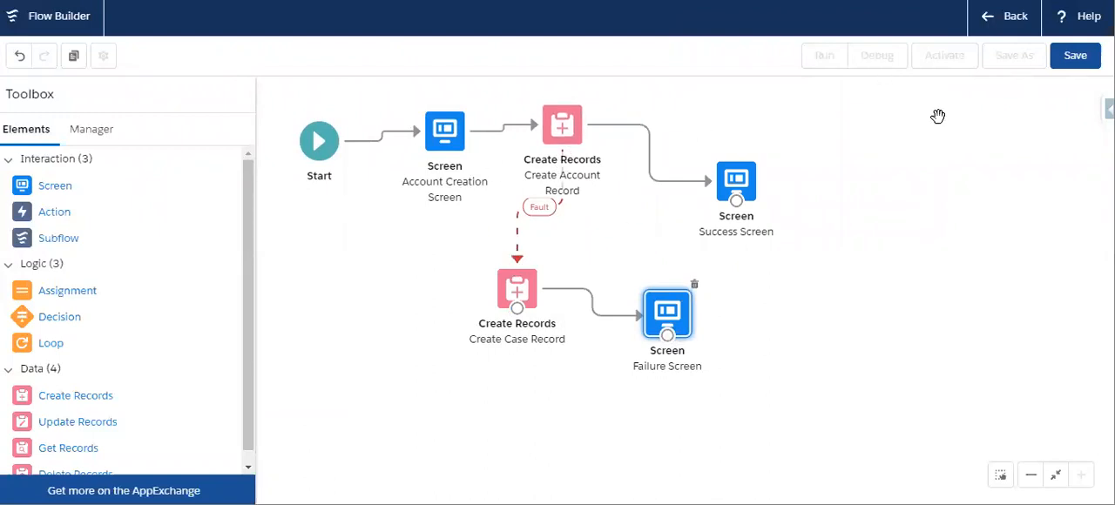
- Save the flow as "Quick Account Creation Flow" with API name Quick_Account_Creation_Flow, and activate it
{"action": "left_click", "coordinate": [1075, 55]}
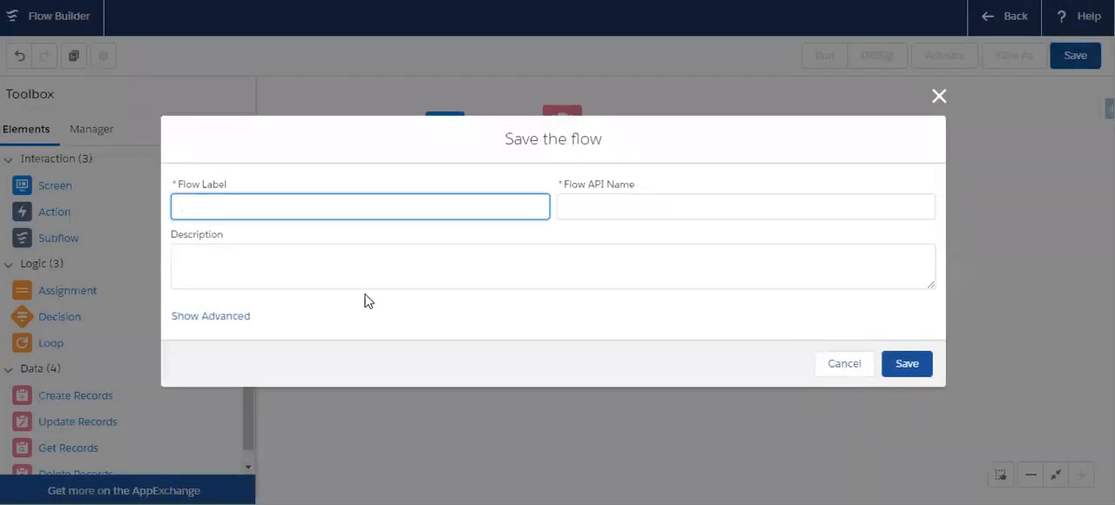
{"action": "type", "text": "Quick Account Creation Flow"}
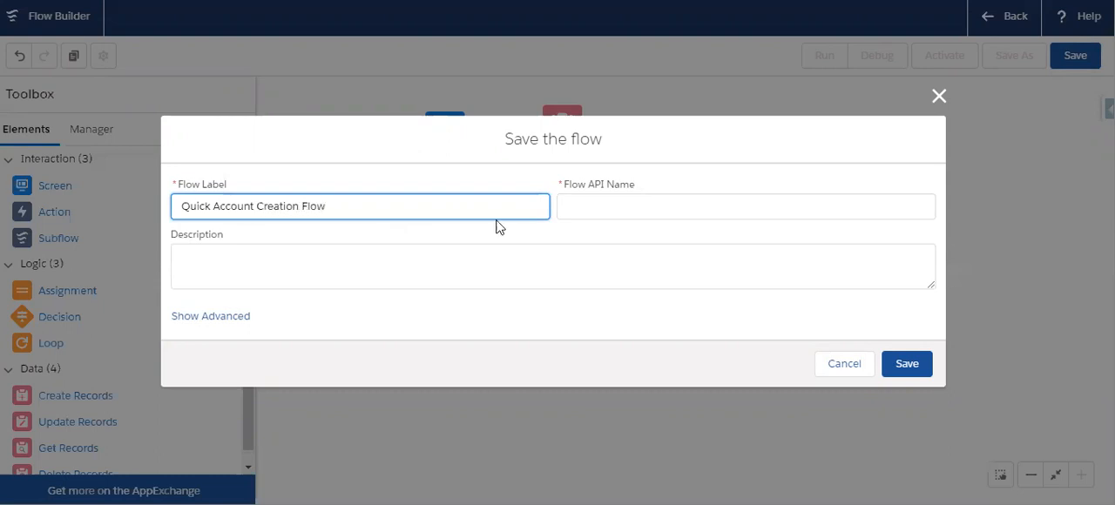
{"action": "left_click", "coordinate": [618, 209]}
{"action": "left_click", "coordinate": [211, 316]}
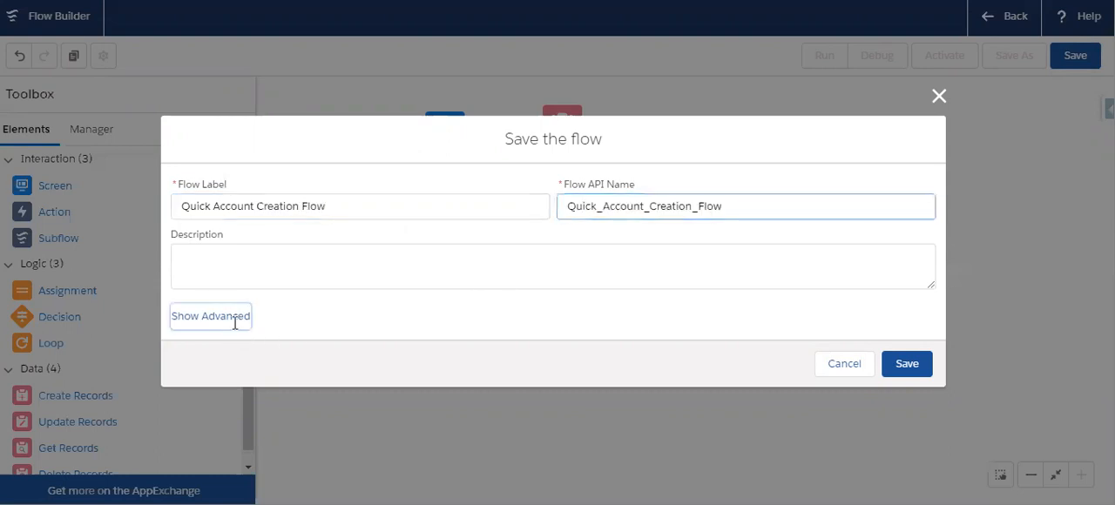
{"action": "scroll", "coordinate": [546, 288], "scroll_direction": "down", "scroll_amount": 1}
{"action": "left_click", "coordinate": [906, 445]}
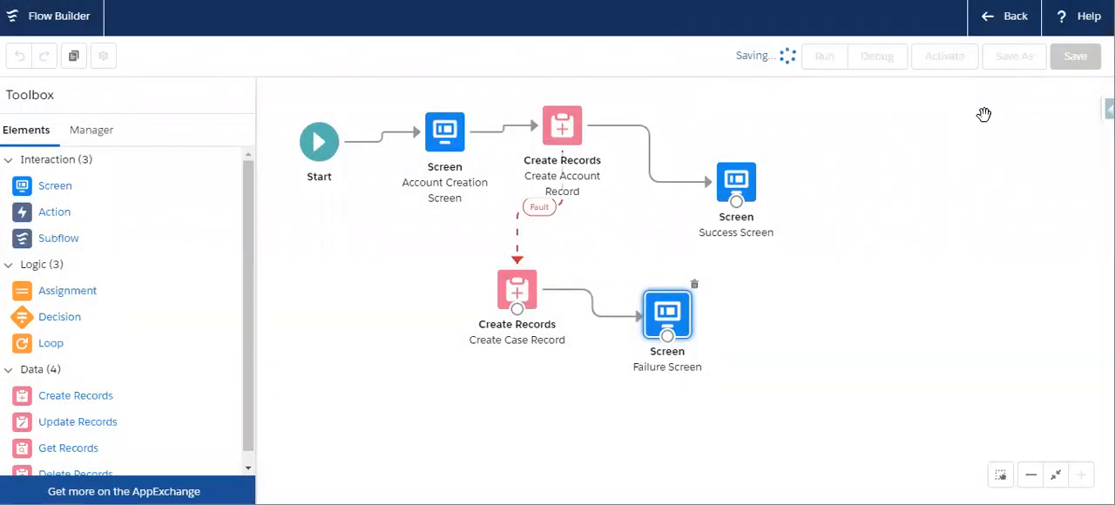
{"action": "left_click", "coordinate": [945, 63]}
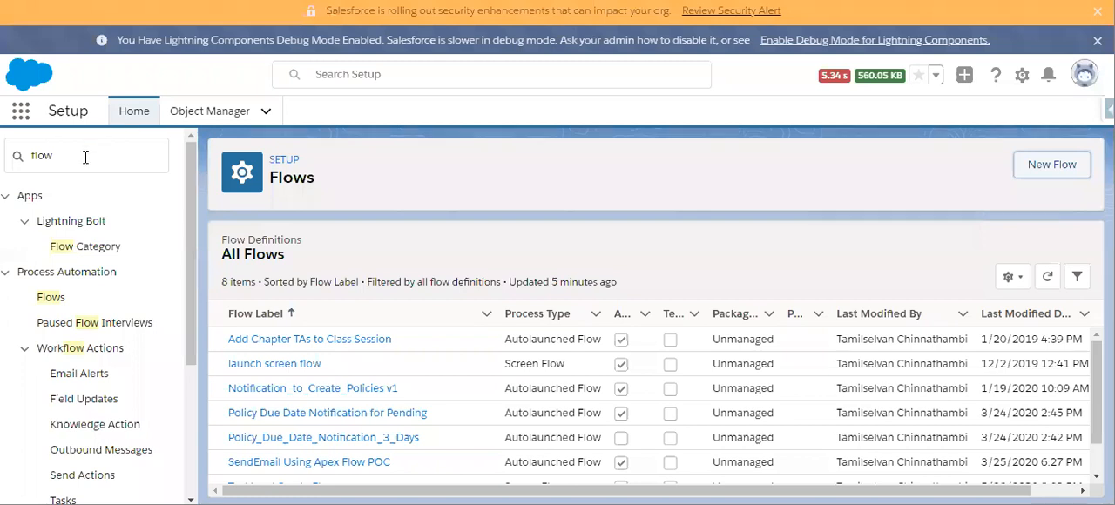
- Search Setup for "lightning a" and open Lightning App Builder
{"action": "left_click", "coordinate": [85, 157]}
{"action": "key", "text": "BackSpace"}
{"action": "type", "text": "l"}
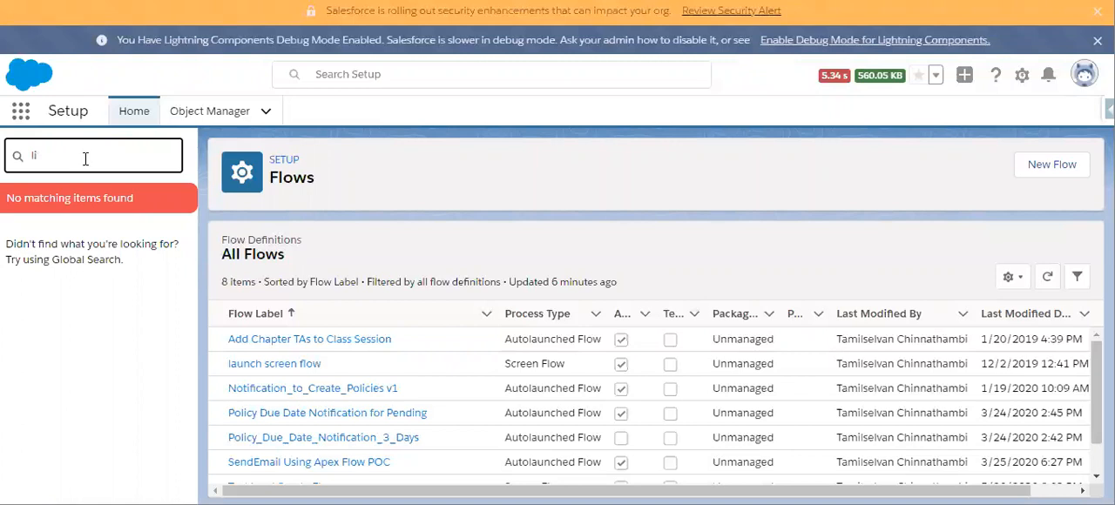
{"action": "type", "text": "ightning"}
{"action": "right_click", "coordinate": [86, 161]}
{"action": "left_click", "coordinate": [101, 151]}
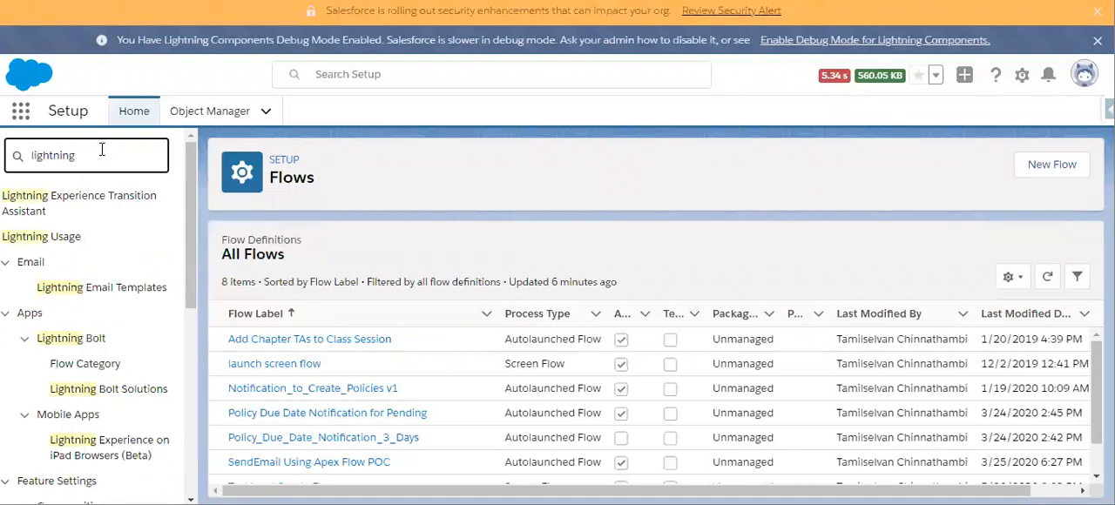
{"action": "type", "text": "a"}
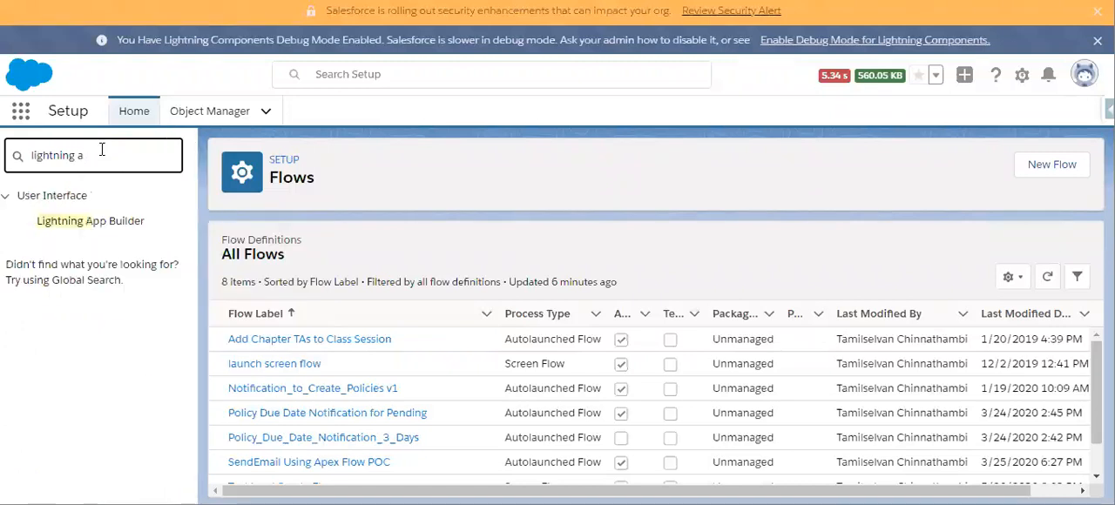
{"action": "left_click", "coordinate": [82, 222]}
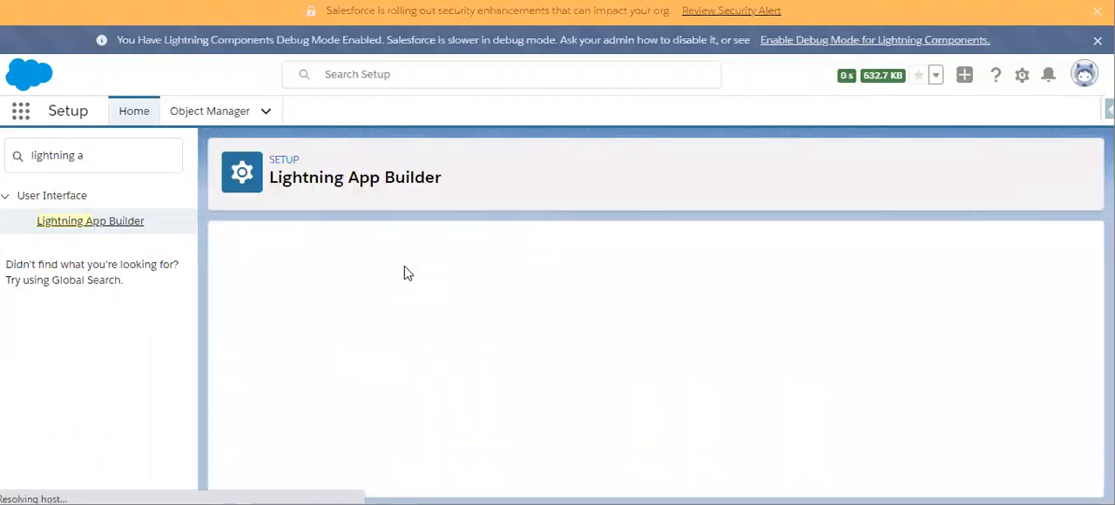
- Switch to the Sales app and open its Home page for editing in Lightning App Builder
{"action": "left_click", "coordinate": [21, 116]}
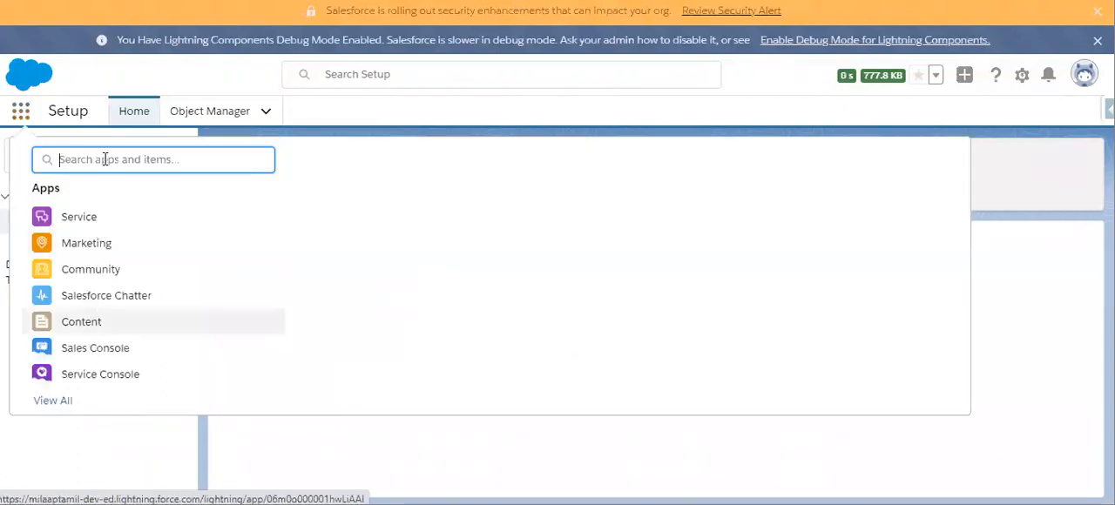
{"action": "type", "text": "sa"}
{"action": "left_click", "coordinate": [79, 272]}
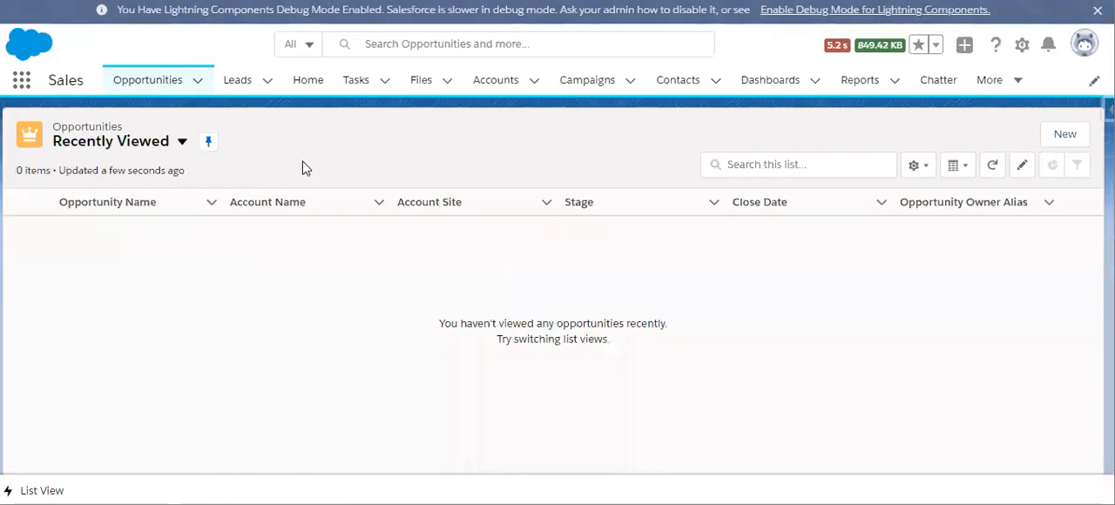
{"action": "left_click", "coordinate": [316, 83]}
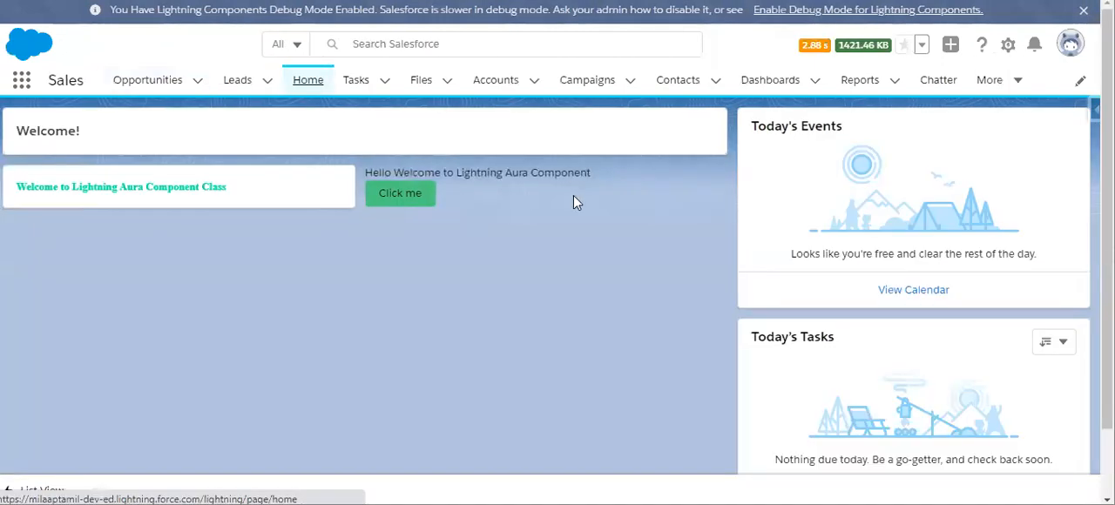
{"action": "left_click", "coordinate": [1008, 48]}
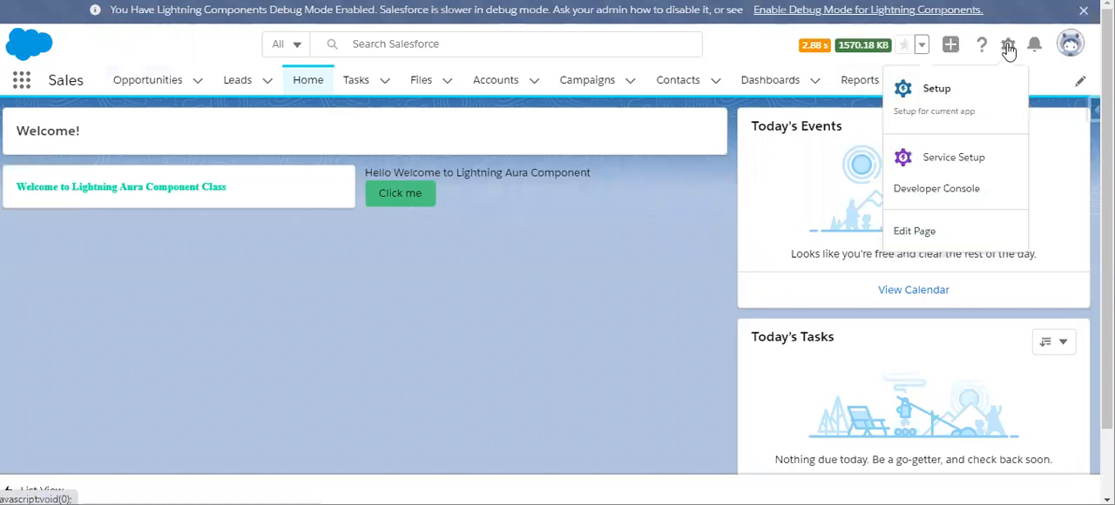
{"action": "left_click", "coordinate": [915, 243]}
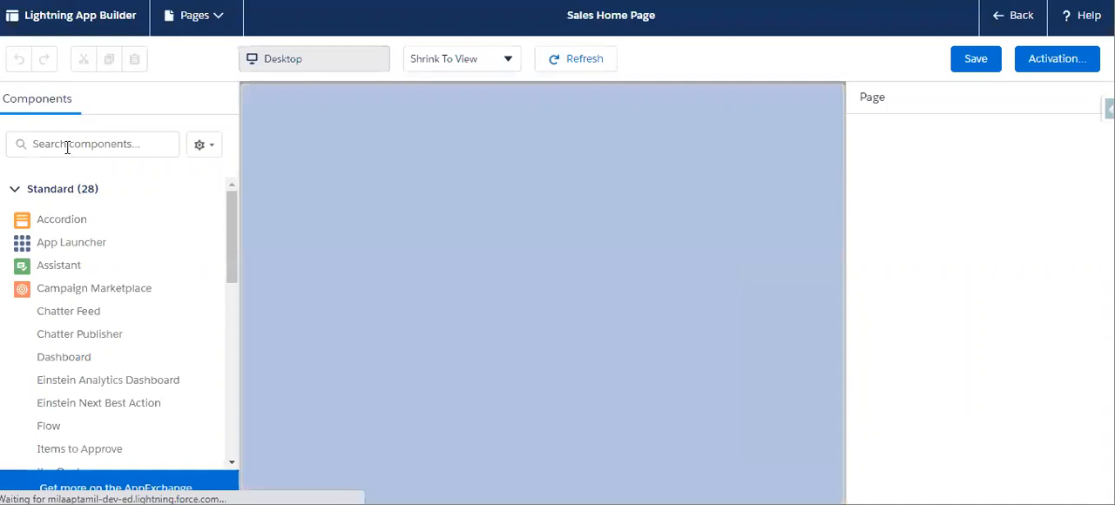
- Find the Flow component by searching for "flow" and place it below the Aura component with the "Click me" button
{"action": "right_click", "coordinate": [67, 146]}
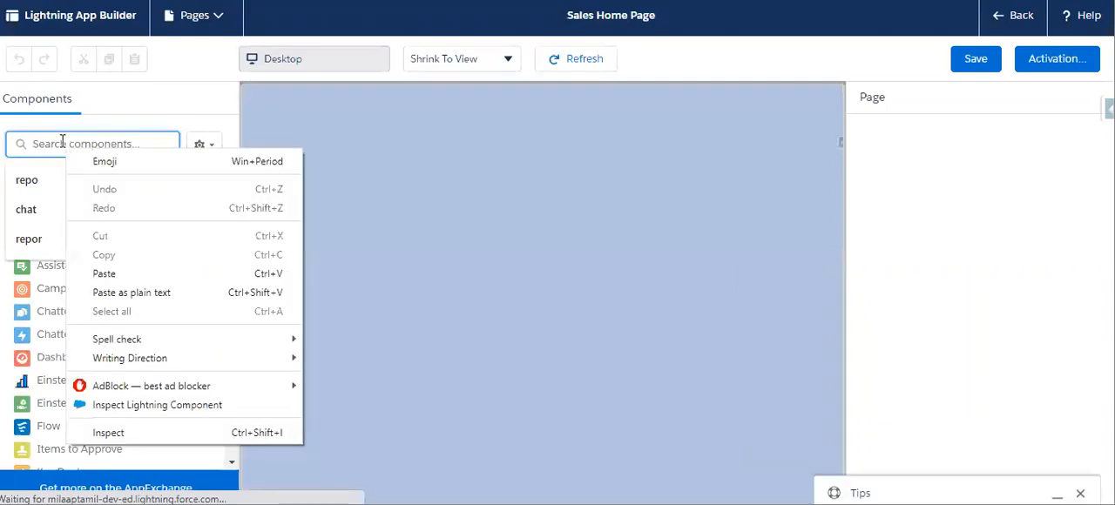
{"action": "left_click", "coordinate": [63, 142]}
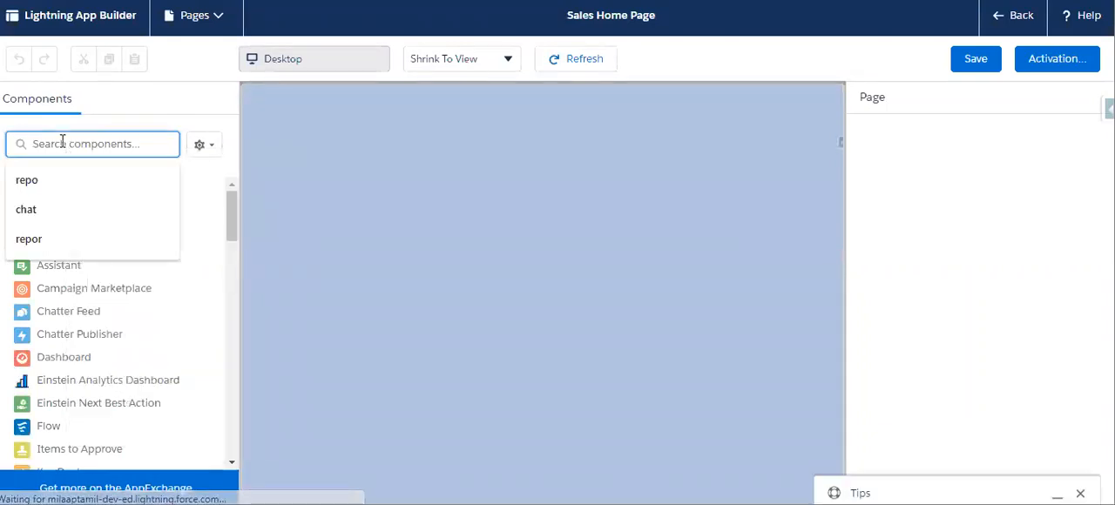
{"action": "type", "text": "flow"}
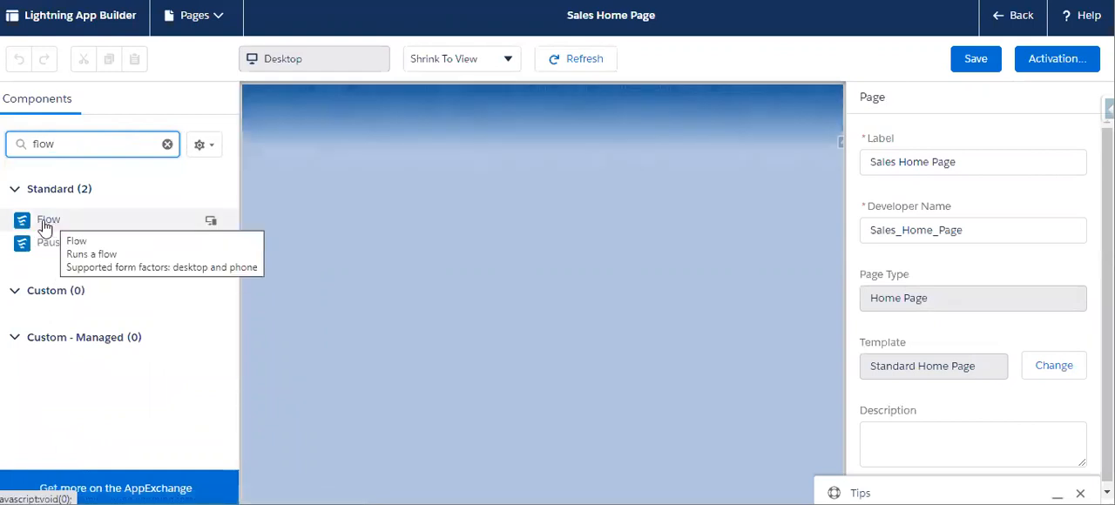
{"action": "left_click_drag", "start_coordinate": [44, 228], "coordinate": [483, 144]}
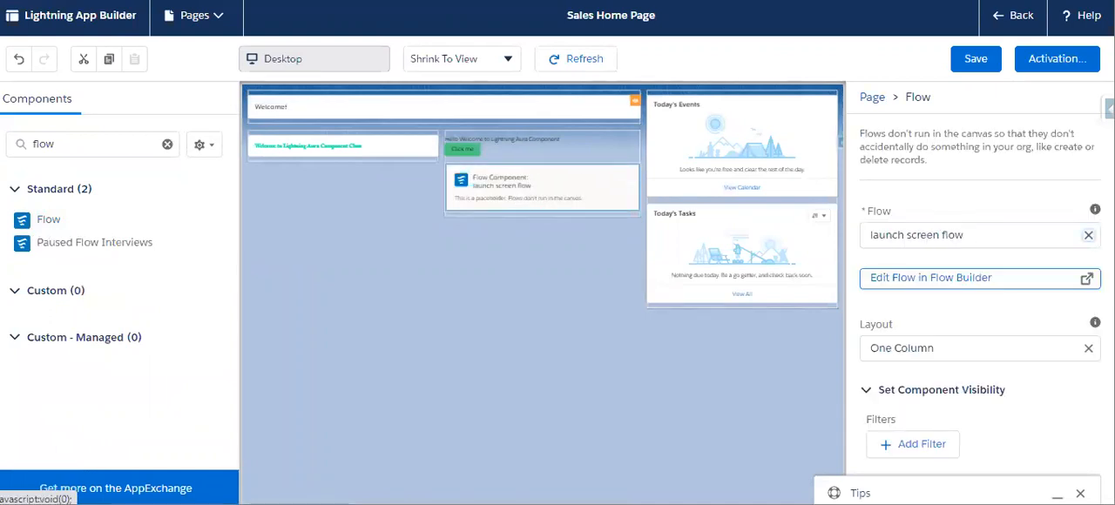
- Set the Flow component to run Quick Account Creation Flow and save the Sales Home Page
{"action": "left_click", "coordinate": [1088, 235]}
{"action": "left_click", "coordinate": [951, 295]}
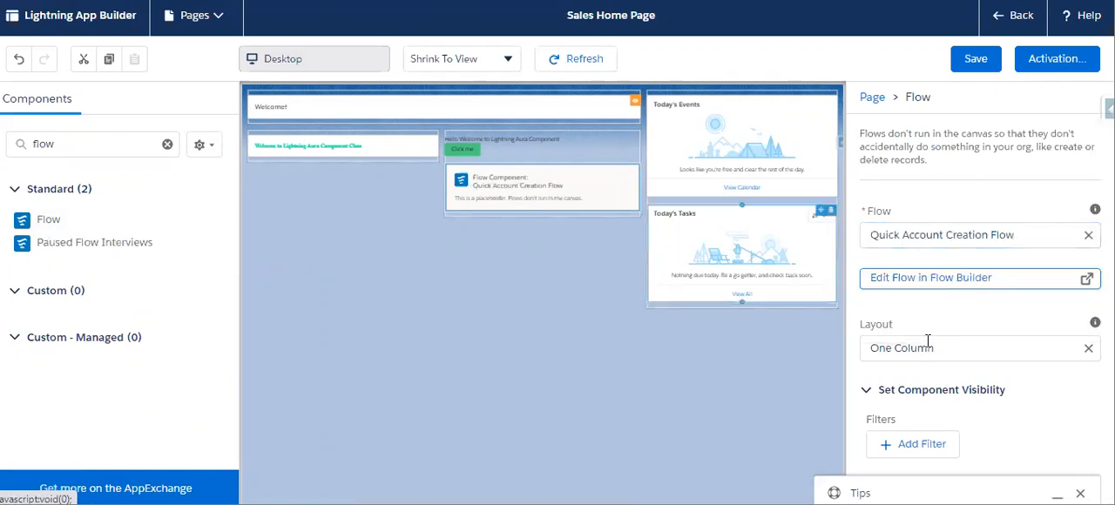
{"action": "left_click", "coordinate": [973, 65]}
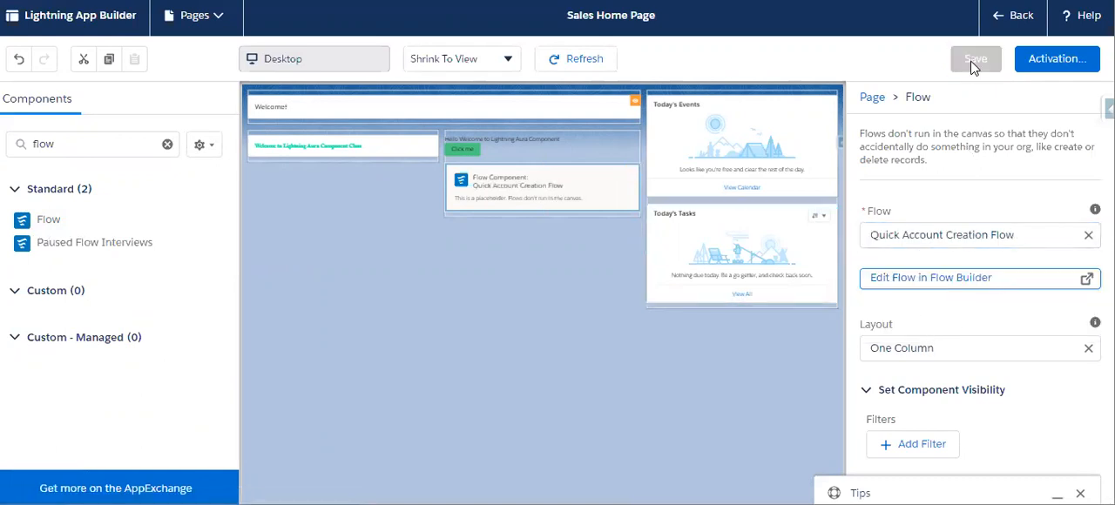
- Leave the page editor and return to the Sales Home page
{"action": "left_click", "coordinate": [1014, 27]}
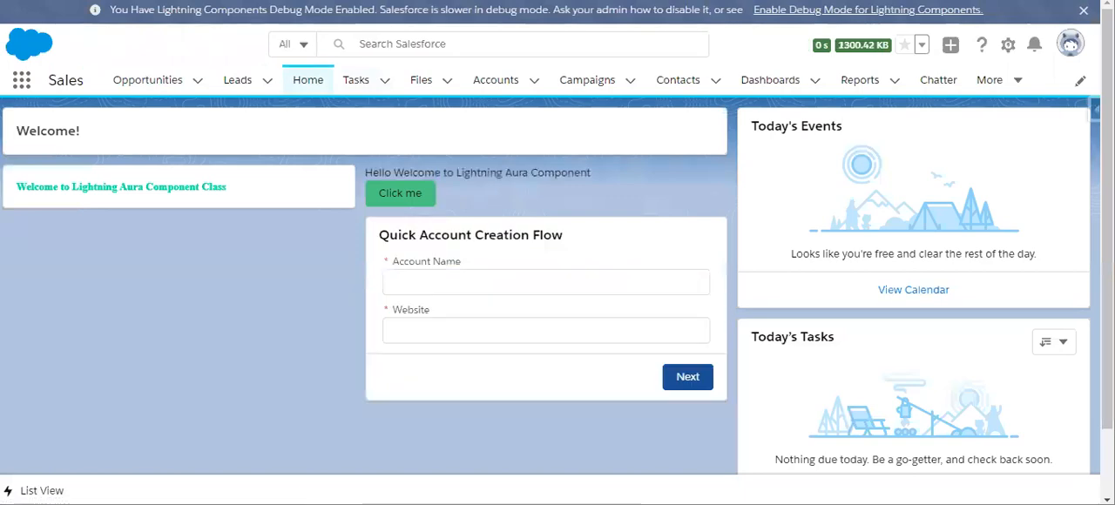
{"action": "right_click", "coordinate": [128, 1]}
{"action": "left_click", "coordinate": [166, 10]}
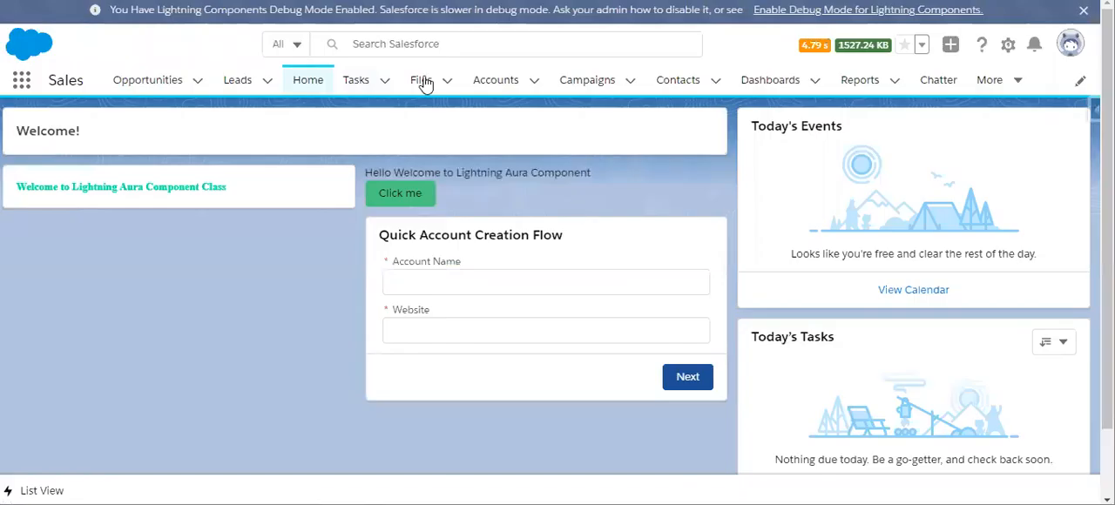
- Enter "Success Account" as the Account Name in the Quick Account Creation Flow form
{"action": "left_click", "coordinate": [437, 289]}
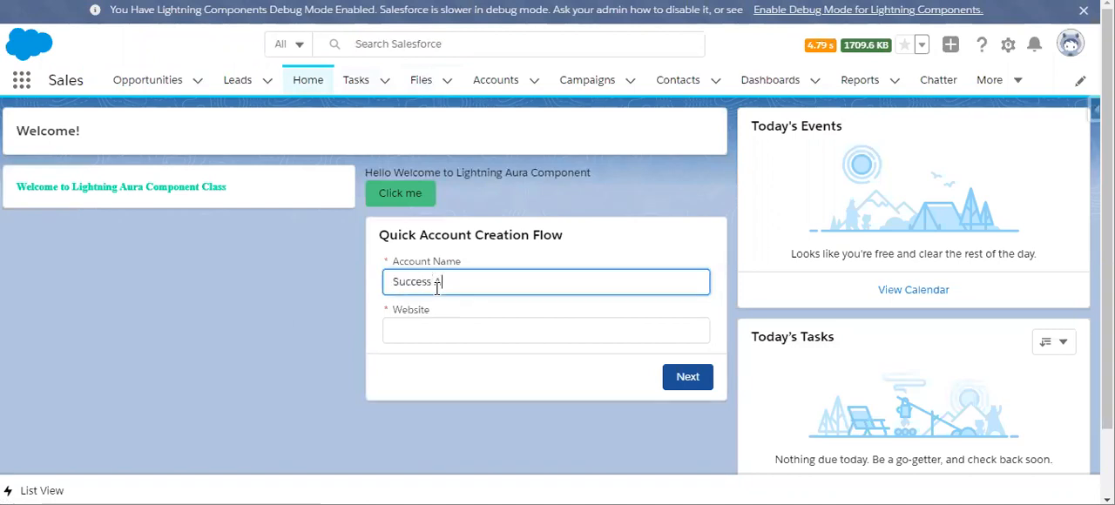
{"action": "type", "text": "Success Account"}
{"action": "type", "text": "c"}
{"action": "right_click", "coordinate": [423, 342]}
{"action": "left_click", "coordinate": [418, 279]}
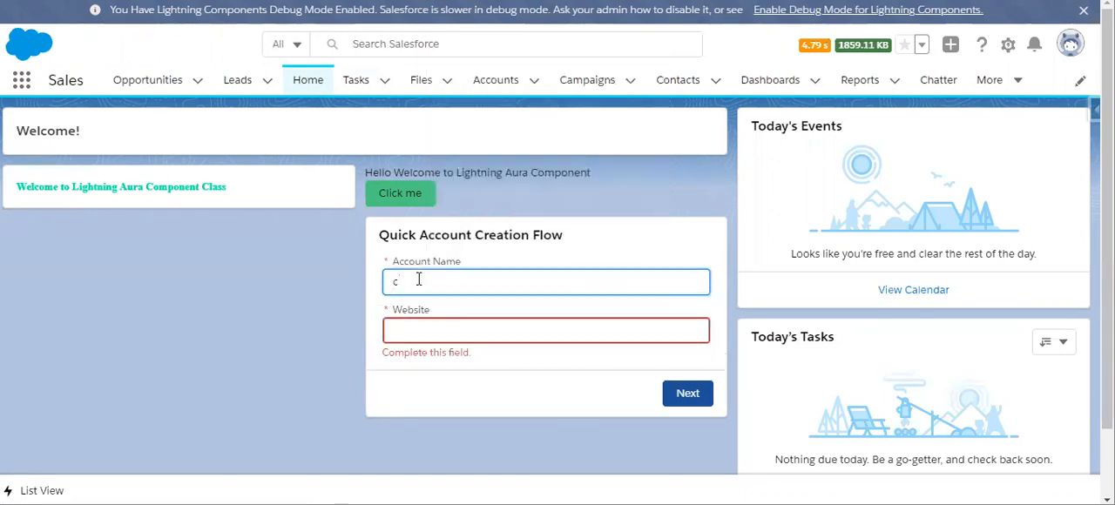
{"action": "type", "text": "Success Account"}
- Copy the account name "Success Account" into the Website field of the flow form
{"action": "left_click", "coordinate": [407, 328]}
{"action": "triple_click", "coordinate": [445, 281]}
{"action": "key", "text": "ctrl+c"}
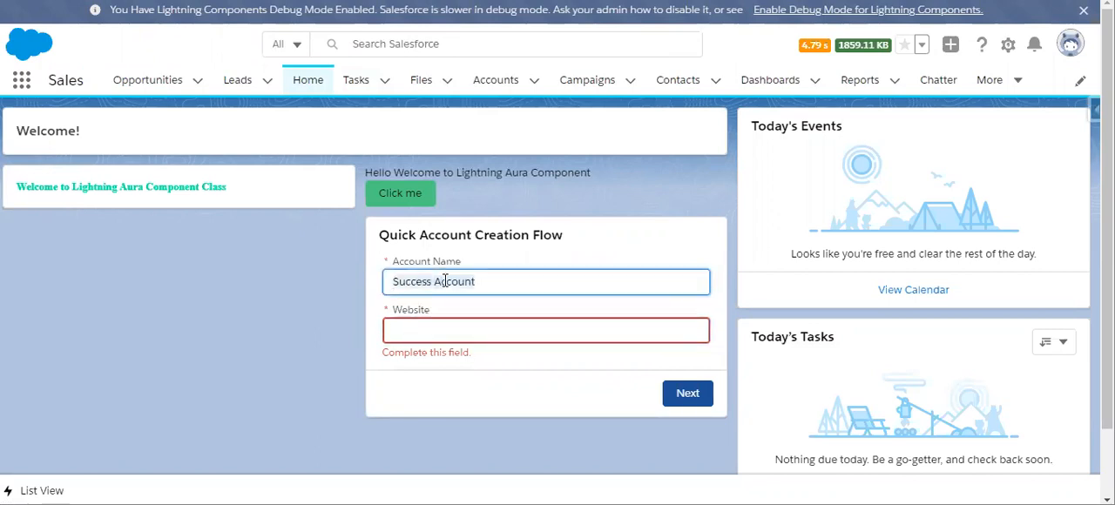
{"action": "type", "text": "c"}
{"action": "left_click", "coordinate": [435, 327]}
{"action": "left_click", "coordinate": [433, 283]}
{"action": "key", "text": "ctrl+z"}
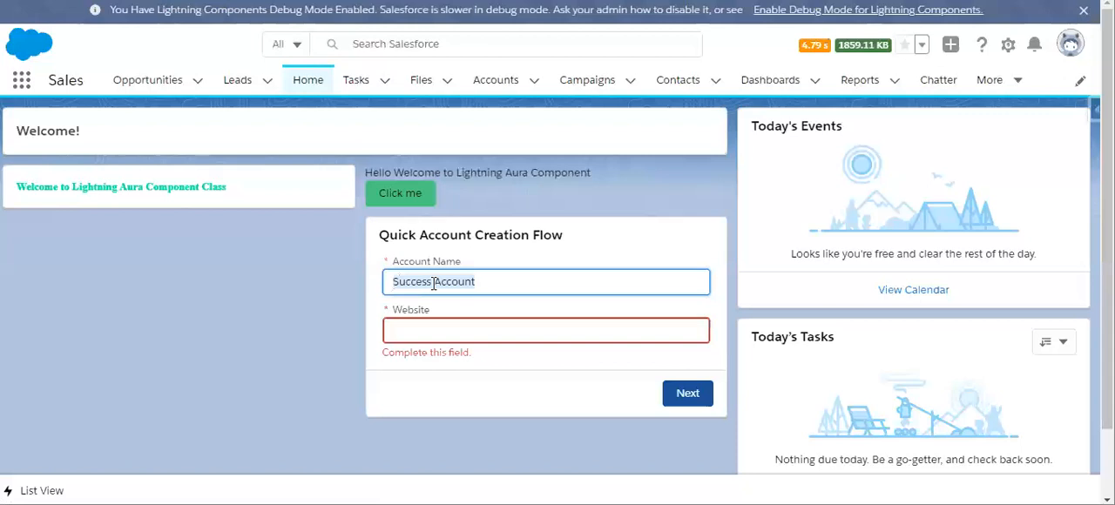
{"action": "left_click", "coordinate": [430, 328]}
{"action": "key", "text": "ctrl+v"}
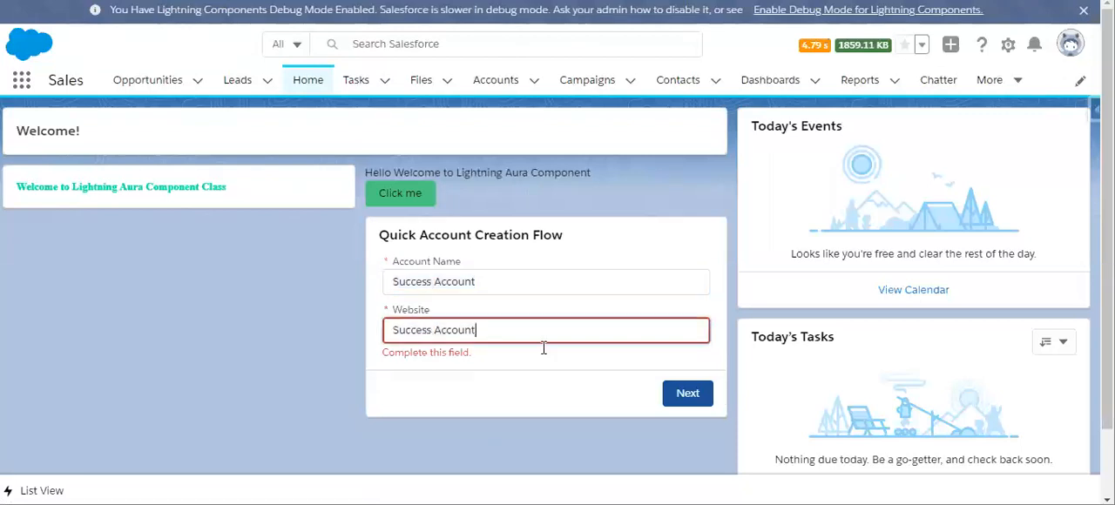
- Submit the account details and finish the Quick Account Creation Flow
{"action": "left_click", "coordinate": [689, 397]}
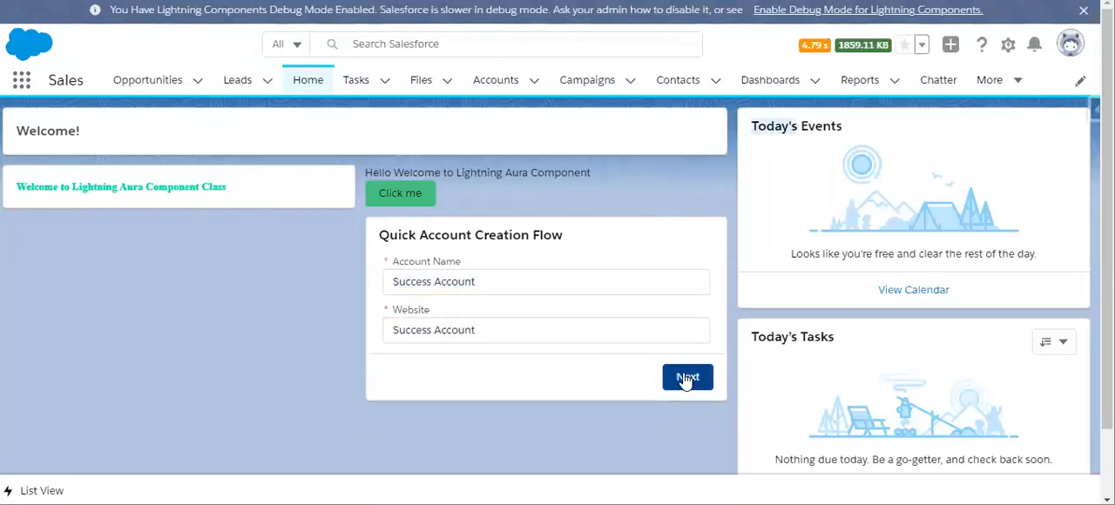
{"action": "left_click", "coordinate": [687, 380]}
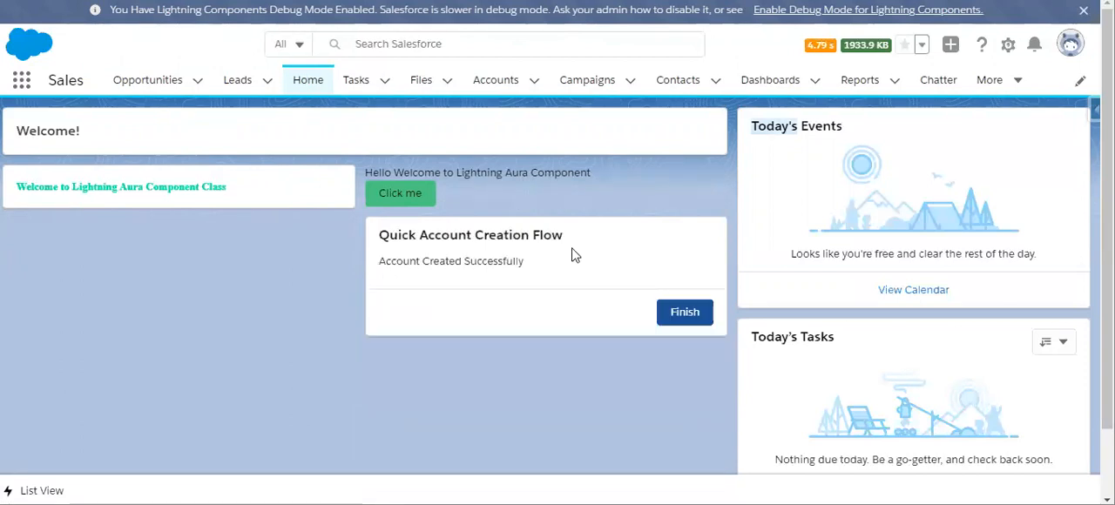
{"action": "left_click", "coordinate": [688, 314]}
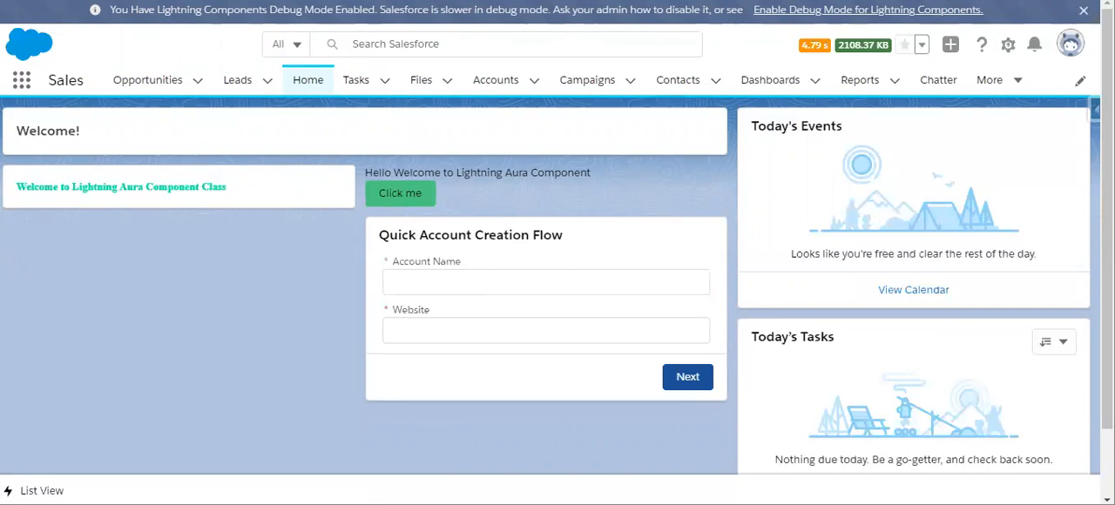
- Open Setup and go to the validation rules of the Account object in Object Manager
{"action": "left_click", "coordinate": [1008, 48]}
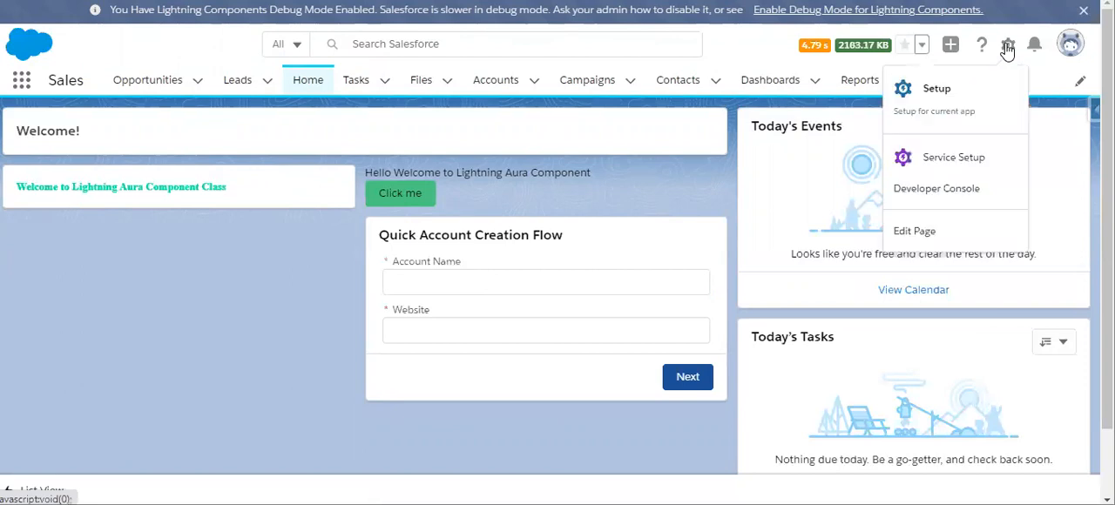
{"action": "left_click", "coordinate": [937, 91]}
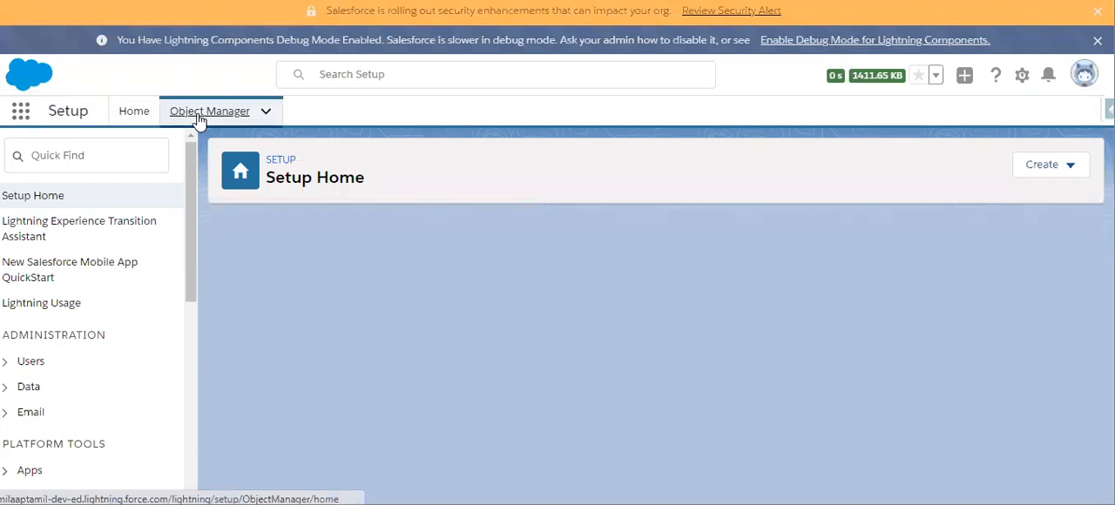
{"action": "left_click", "coordinate": [198, 119]}
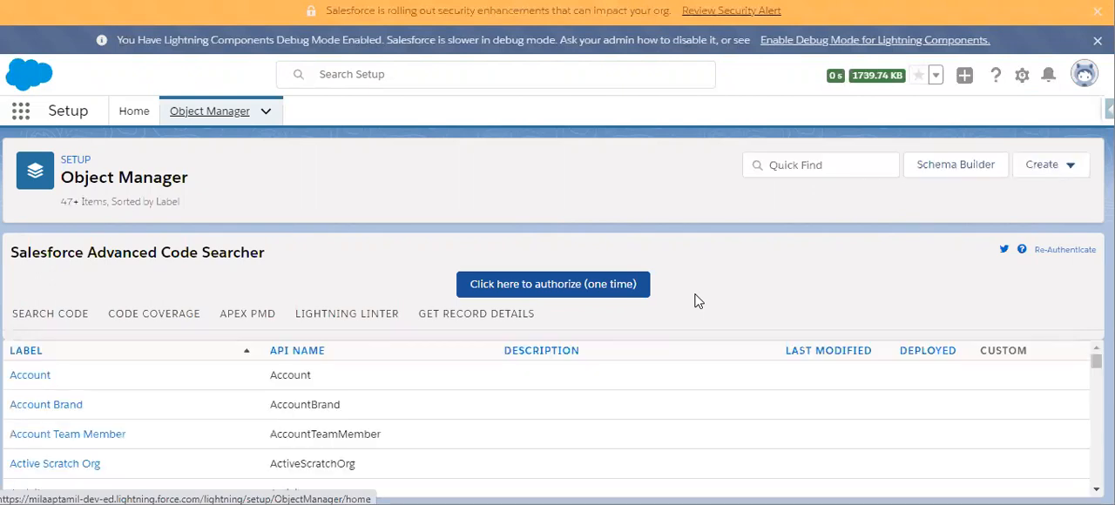
{"action": "left_click", "coordinate": [26, 376]}
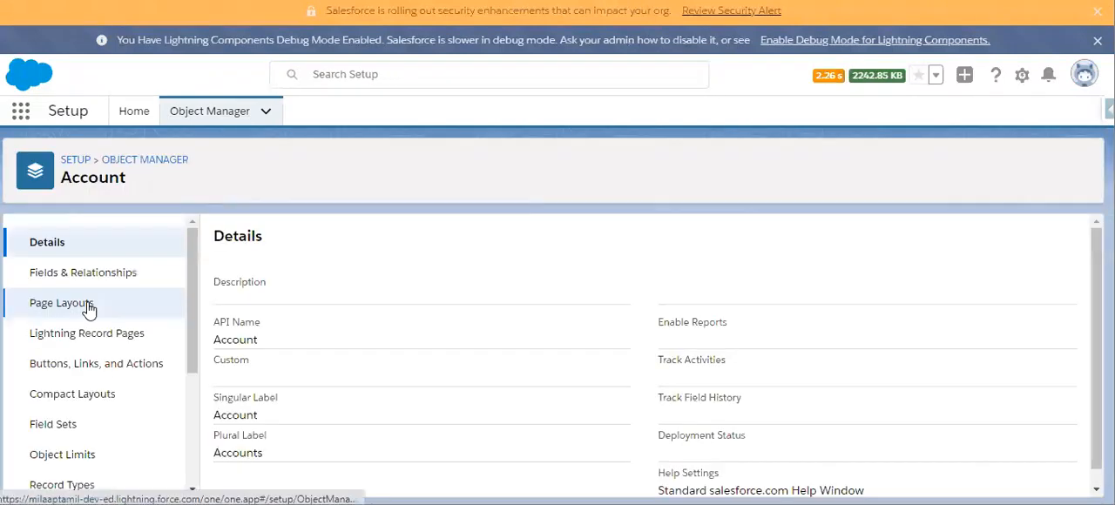
{"action": "scroll", "coordinate": [104, 394], "scroll_direction": "down", "scroll_amount": 3}
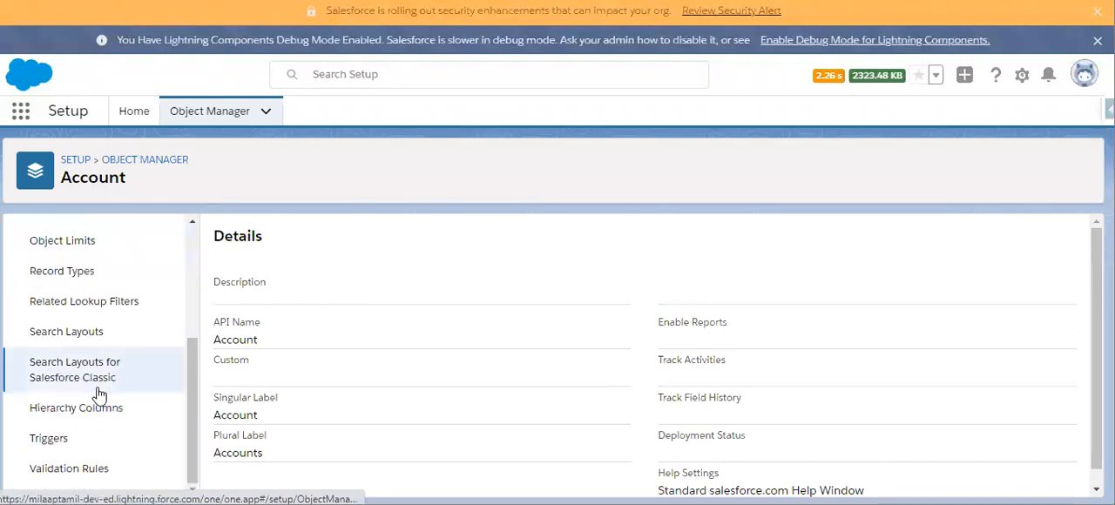
{"action": "left_click", "coordinate": [70, 470]}
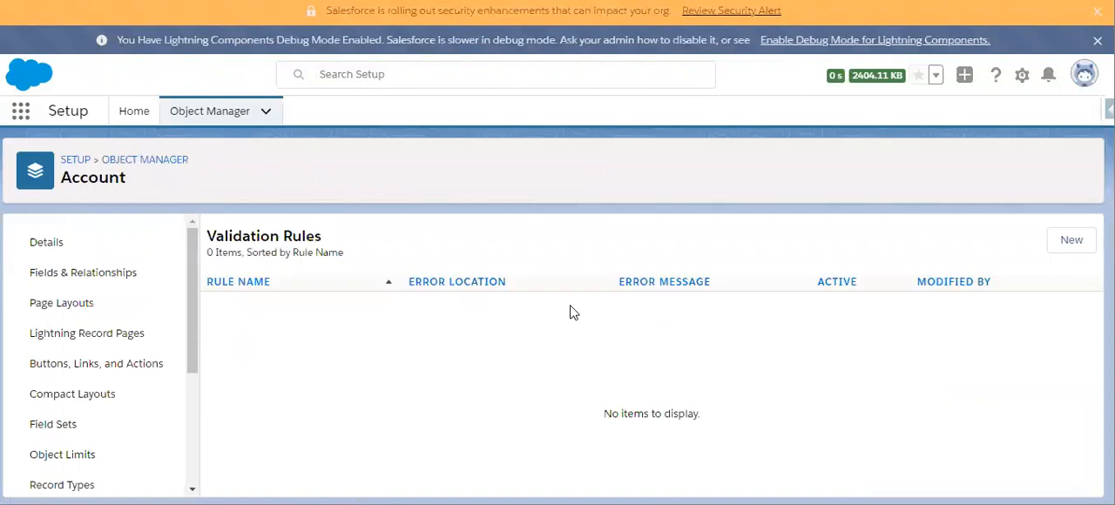
- Start a new Account validation rule and name it "Account Source is Mandatory"
{"action": "left_click", "coordinate": [1071, 241]}
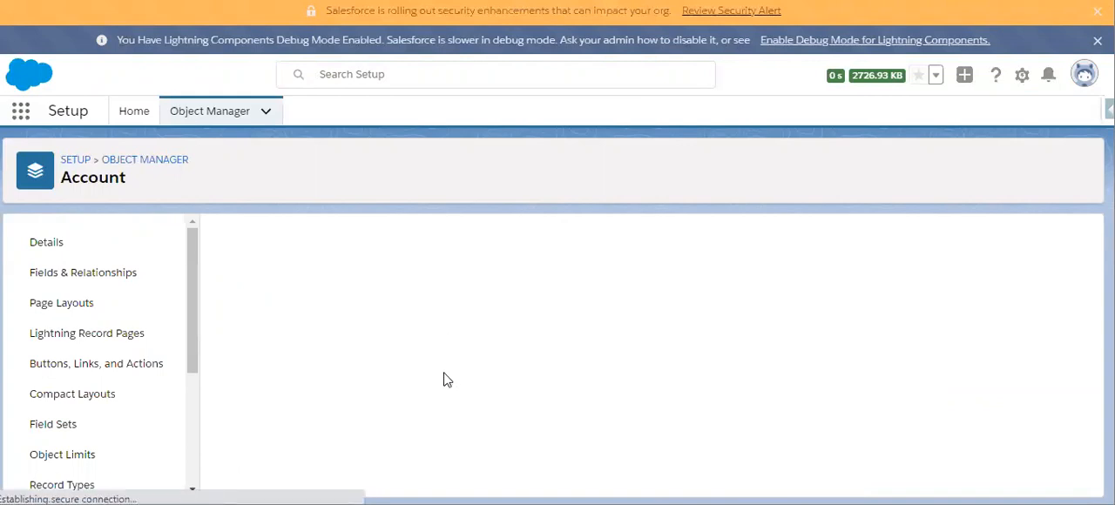
{"action": "left_click", "coordinate": [407, 345]}
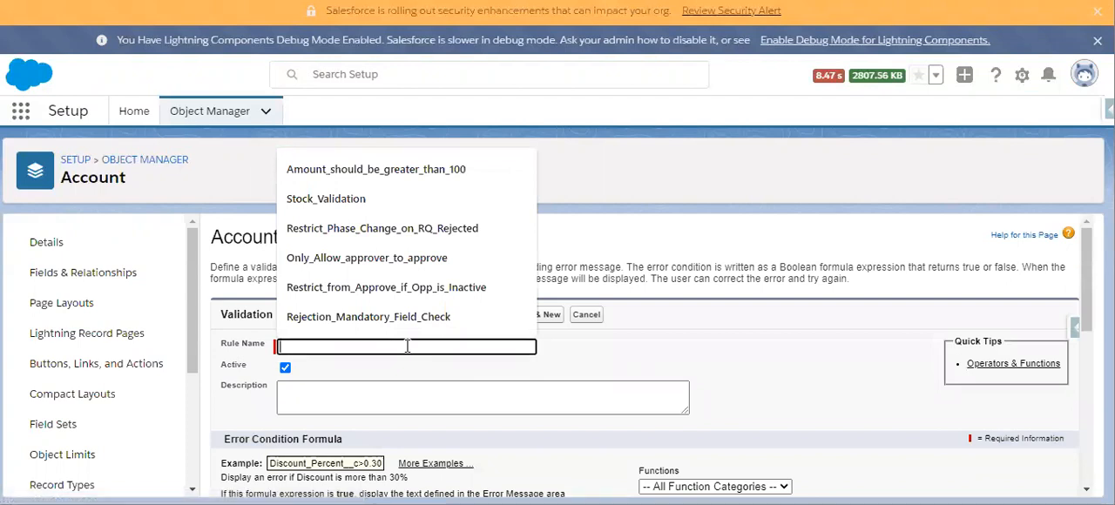
{"action": "type", "text": "Account Source is Mandatory"}
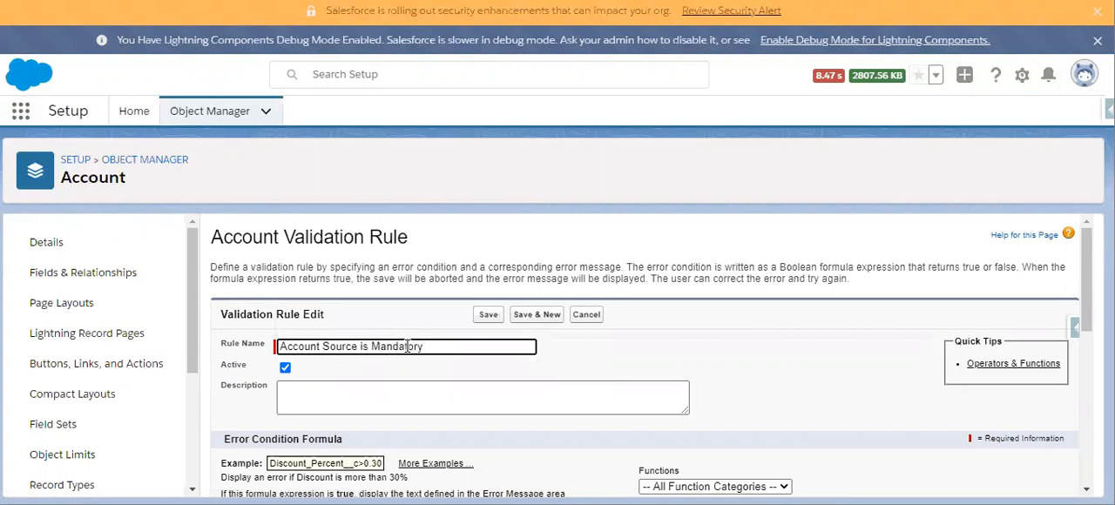
- Insert the Account Source field into the rule's error condition formula
{"action": "scroll", "coordinate": [409, 347], "scroll_direction": "down", "scroll_amount": 2}
{"action": "left_click", "coordinate": [250, 357]}
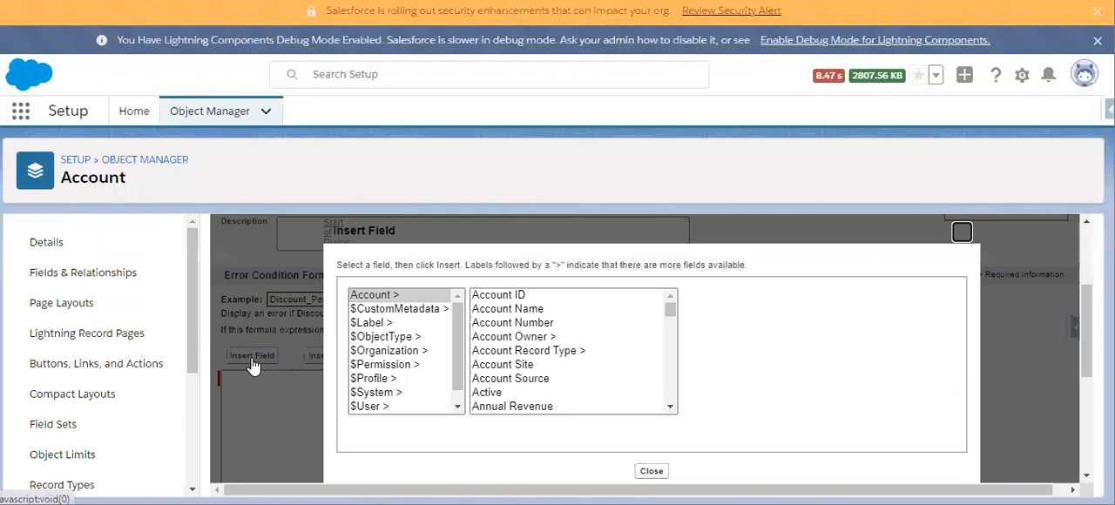
{"action": "left_click", "coordinate": [544, 379]}
{"action": "left_click", "coordinate": [755, 384]}
- Insert the ISBLANK function into the error condition formula after AccountSource
{"action": "left_click", "coordinate": [692, 402]}
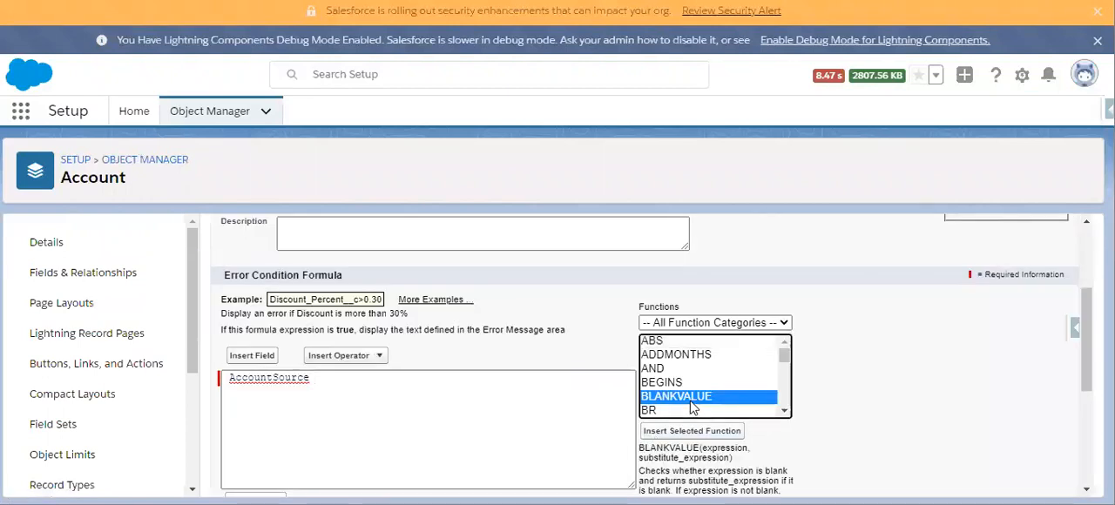
{"action": "scroll", "coordinate": [692, 383], "scroll_direction": "down", "scroll_amount": 5}
{"action": "left_click", "coordinate": [690, 410]}
{"action": "left_click", "coordinate": [677, 432]}
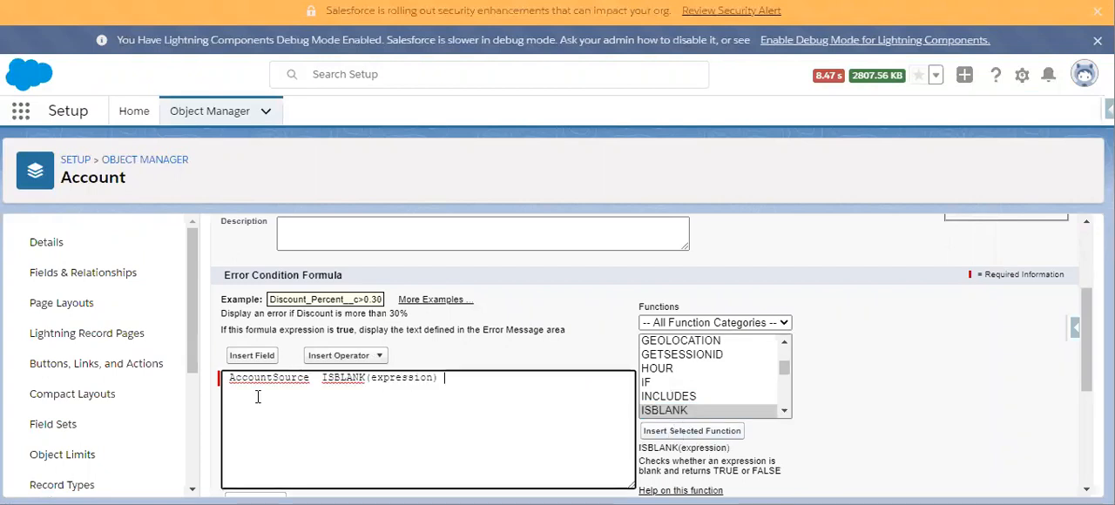
- Cut the loose AccountSource reference in front of ISBLANK from the error condition formula
{"action": "left_click_drag", "start_coordinate": [317, 383], "coordinate": [223, 380]}
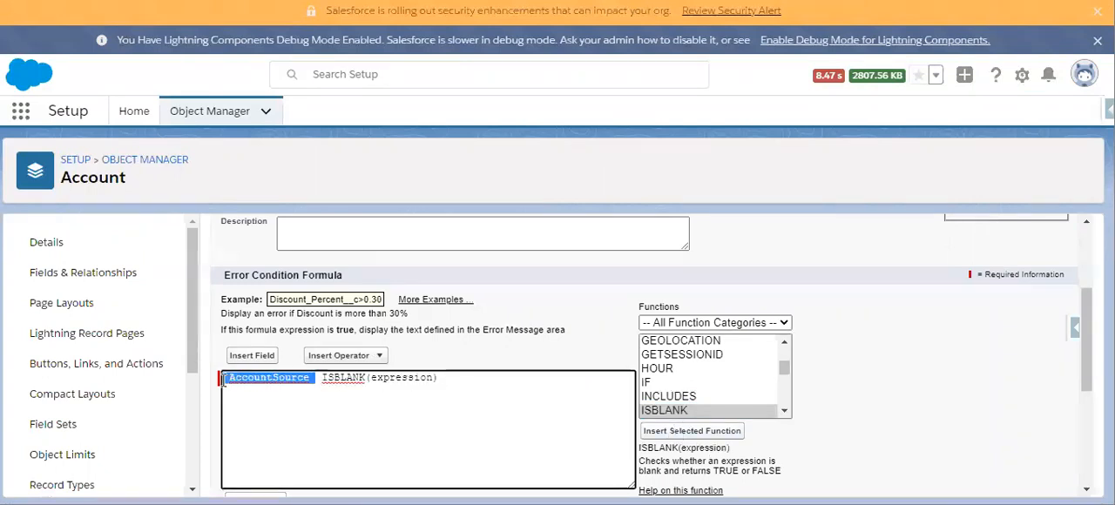
{"action": "type", "text": "xz"}
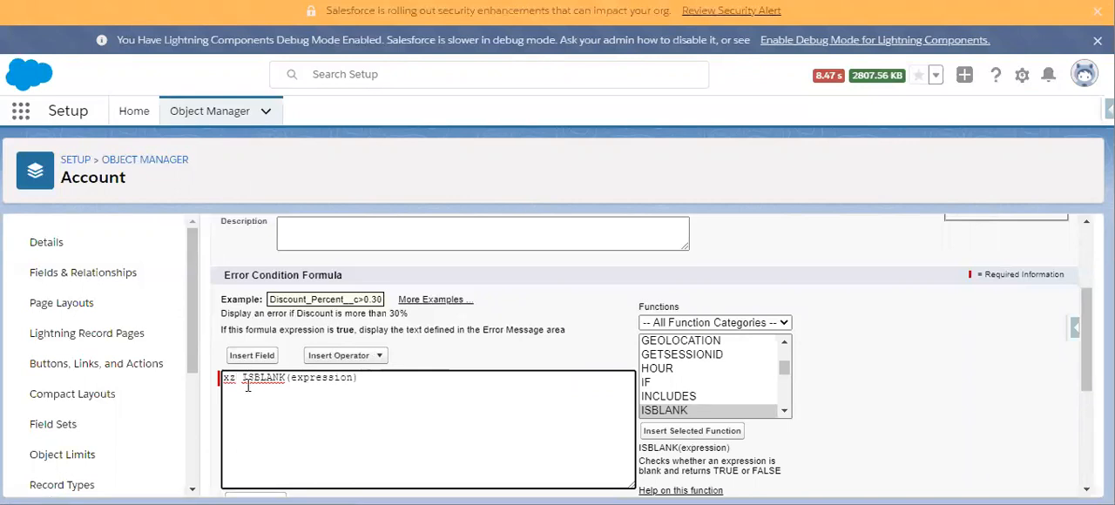
{"action": "key", "text": "ctrl+z"}
{"action": "left_click_drag", "start_coordinate": [310, 379], "coordinate": [230, 379]}
{"action": "key", "text": "ctrl+c"}
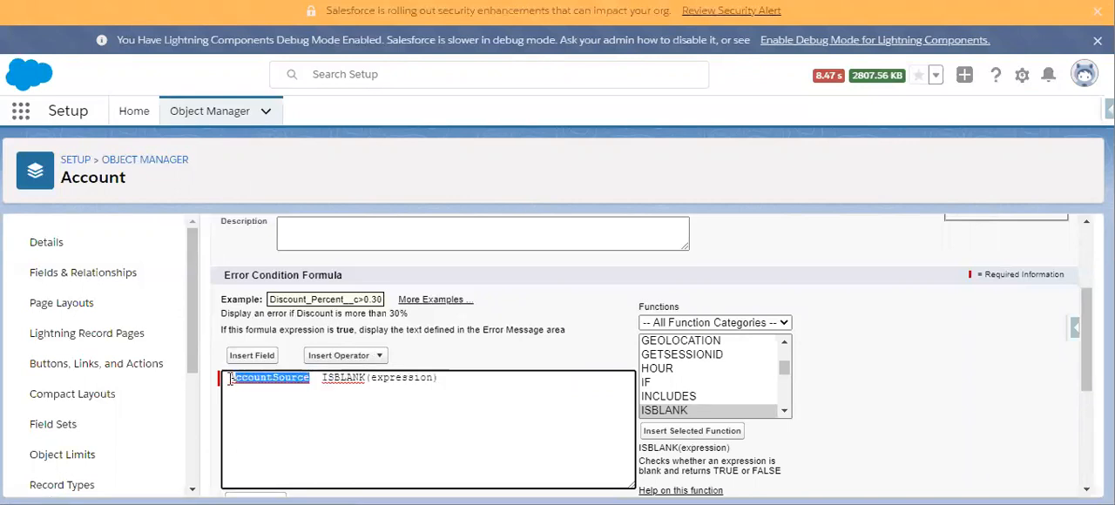
{"action": "key", "text": "Delete"}
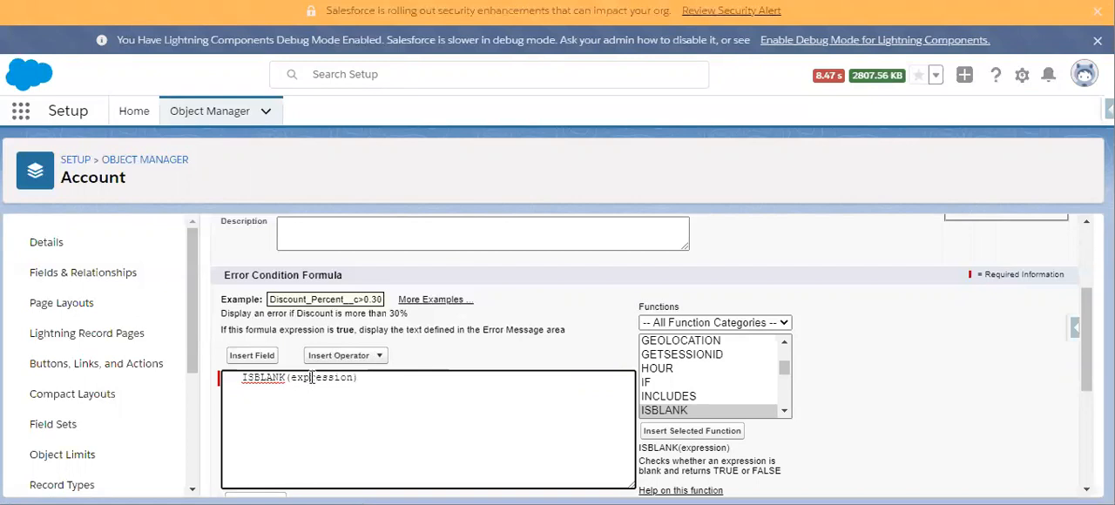
- Replace the ISBLANK placeholder expression with TEXT(AccountSource) and check the formula's syntax
{"action": "double_click", "coordinate": [314, 381]}
{"action": "type", "text": "TEXT("}
{"action": "key", "text": "ctrl+v"}
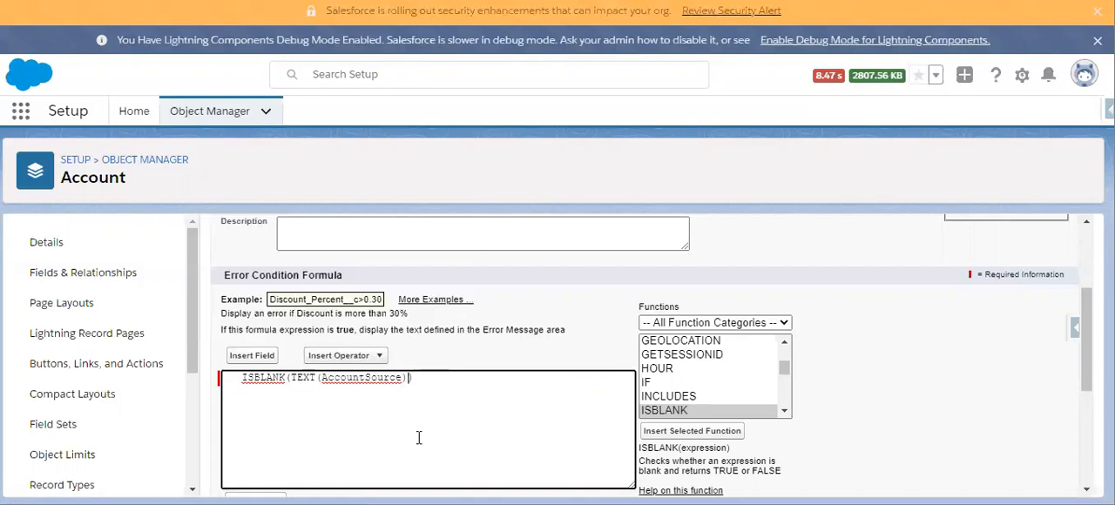
{"action": "scroll", "coordinate": [418, 435], "scroll_direction": "down", "scroll_amount": 2}
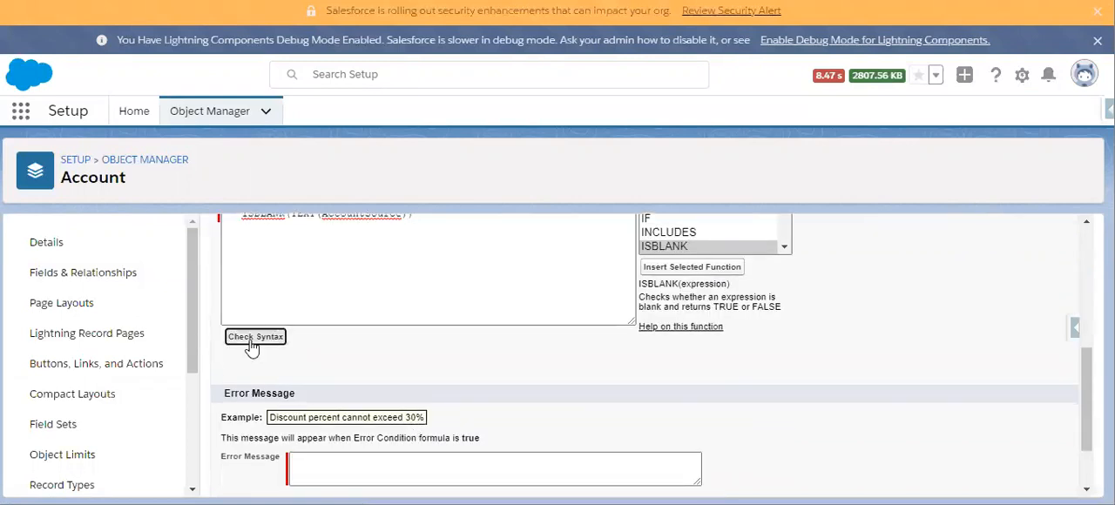
{"action": "left_click", "coordinate": [252, 337]}
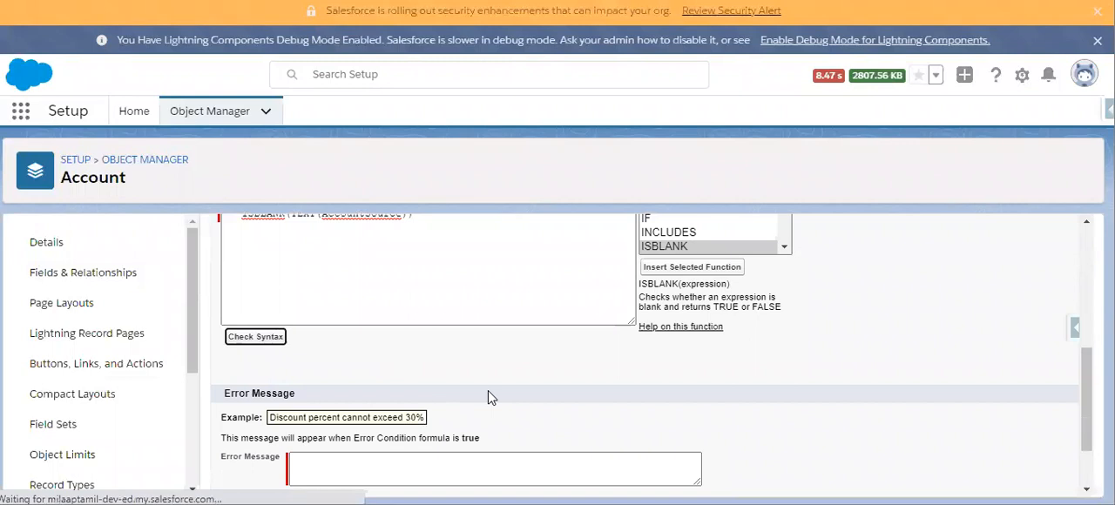
{"action": "scroll", "coordinate": [453, 375], "scroll_direction": "down", "scroll_amount": 4}
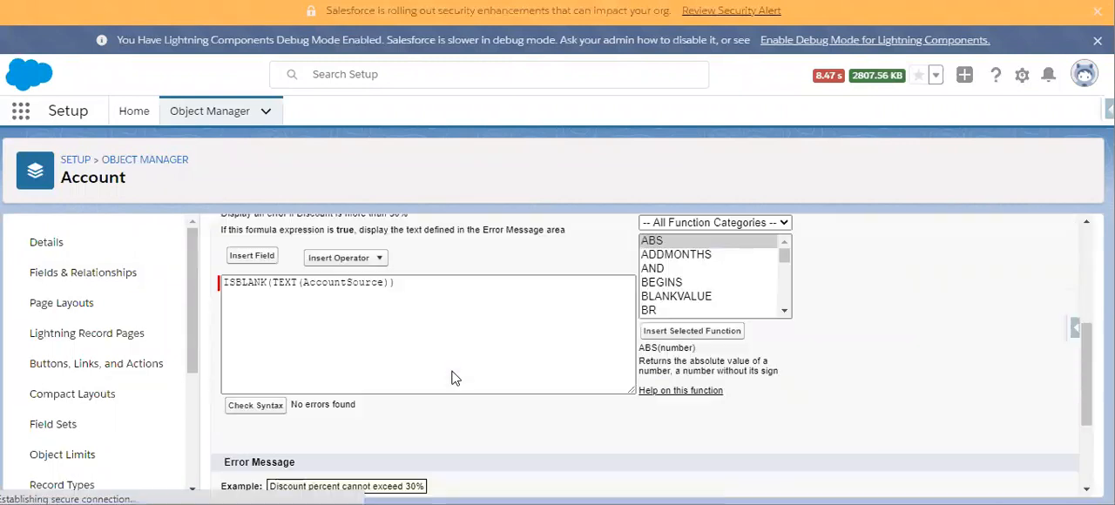
{"action": "scroll", "coordinate": [435, 331], "scroll_direction": "up", "scroll_amount": 2}
- Enter "Account Source is Mandatory" as the error message, keep the error location at Top of Page, and save the validation rule
{"action": "scroll", "coordinate": [348, 418], "scroll_direction": "down", "scroll_amount": 2}
{"action": "left_click", "coordinate": [332, 462]}
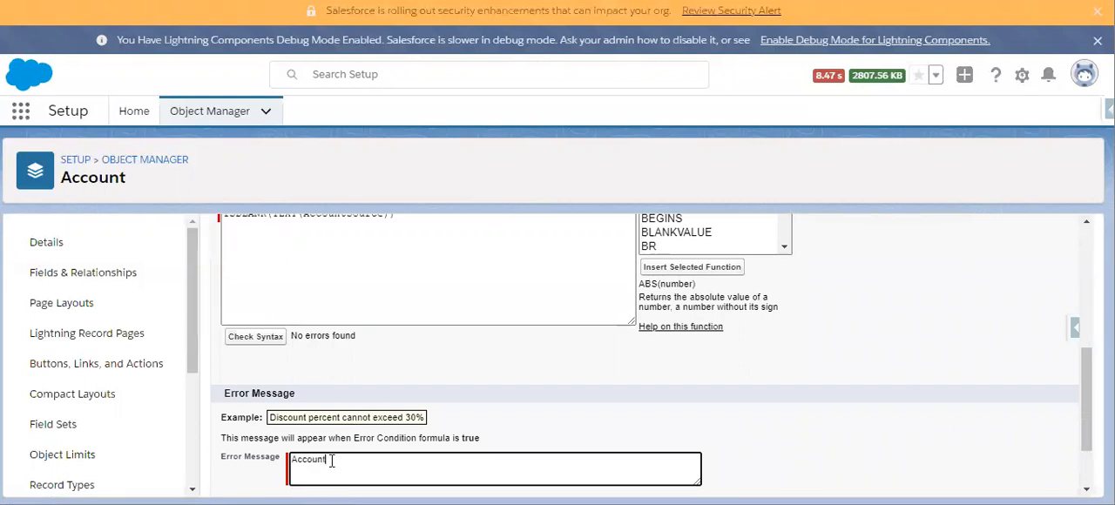
{"action": "type", "text": "Account Source is Mandatory"}
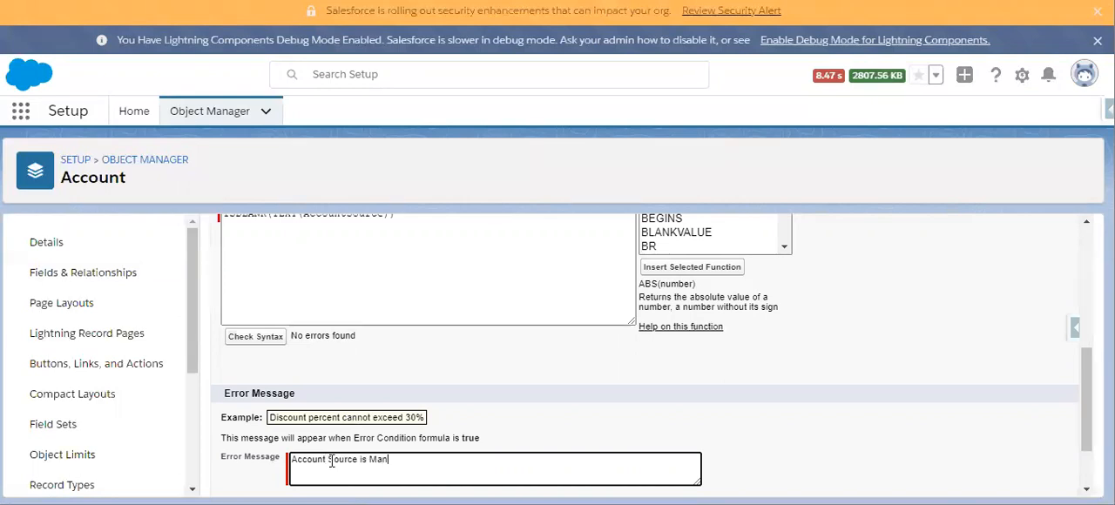
{"action": "scroll", "coordinate": [488, 426], "scroll_direction": "down", "scroll_amount": 1}
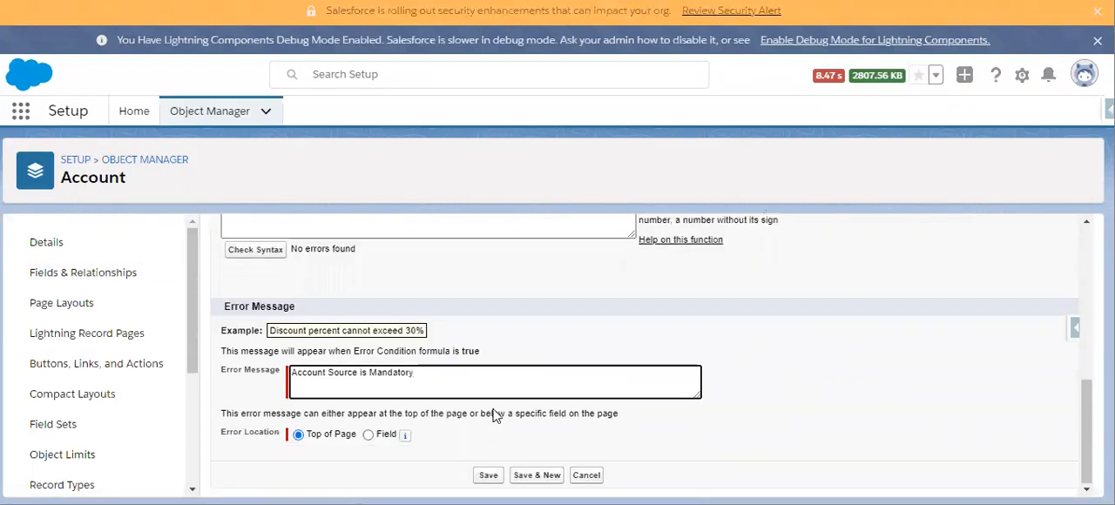
{"action": "scroll", "coordinate": [490, 436], "scroll_direction": "up", "scroll_amount": 1}
{"action": "scroll", "coordinate": [488, 465], "scroll_direction": "down", "scroll_amount": 1}
{"action": "left_click", "coordinate": [490, 473]}
{"action": "left_click", "coordinate": [489, 478]}
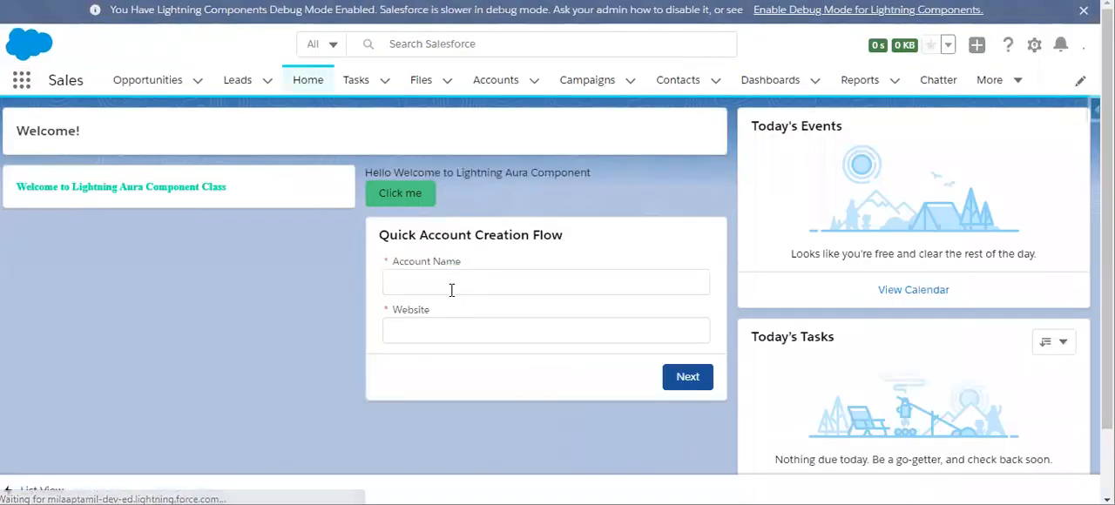
- Run the Quick Account Creation Flow on the Sales Home page with "Failure Check" as both Account Name and Website, and read its closing message
{"action": "left_click", "coordinate": [451, 287]}
{"action": "type", "text": "Failure Check"}
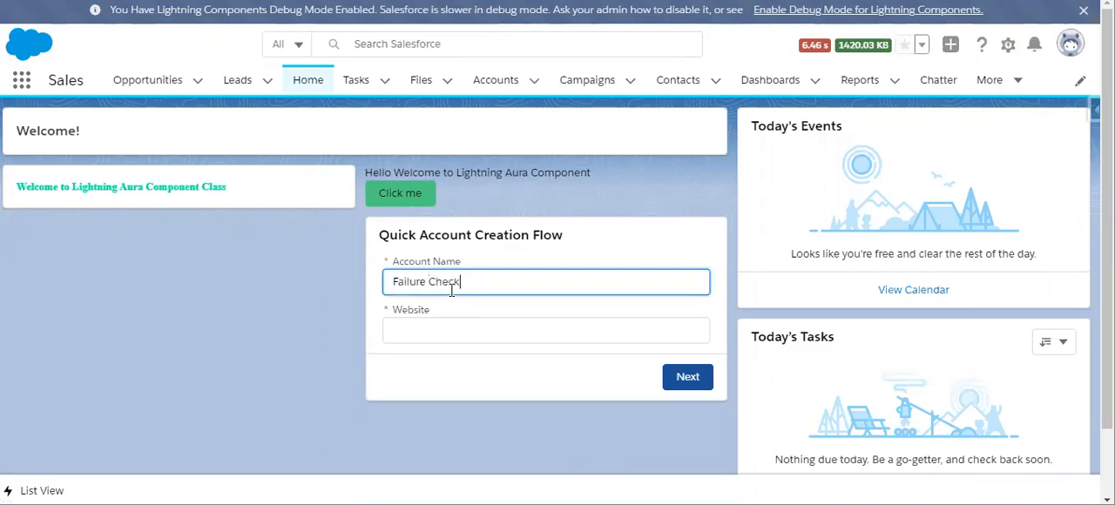
{"action": "type", "text": "a"}
{"action": "key", "text": "BackSpace"}
{"action": "key", "text": "ctrl+a"}
{"action": "key", "text": "ctrl+c"}
{"action": "left_click", "coordinate": [436, 327]}
{"action": "key", "text": "ctrl+v"}
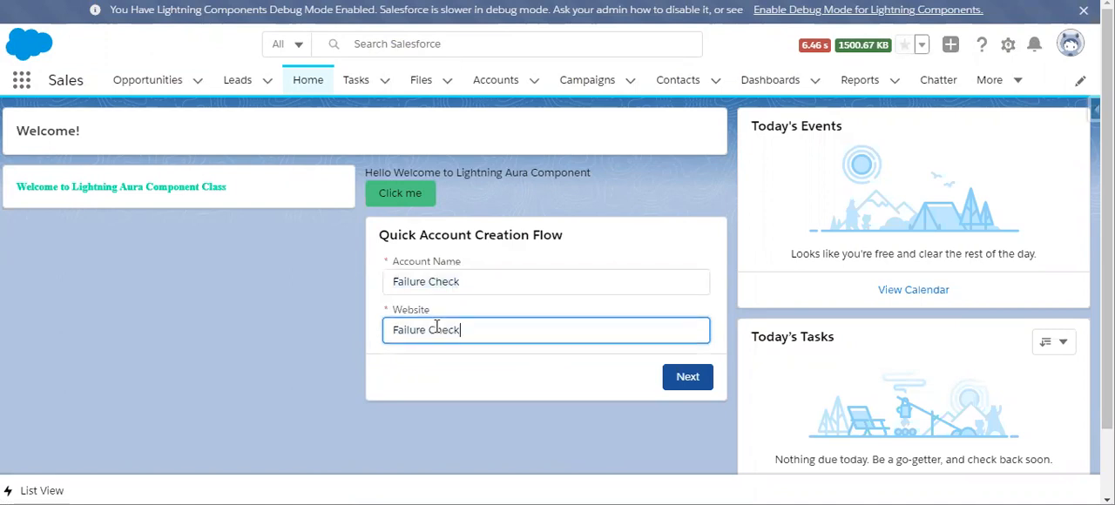
{"action": "left_click", "coordinate": [694, 376]}
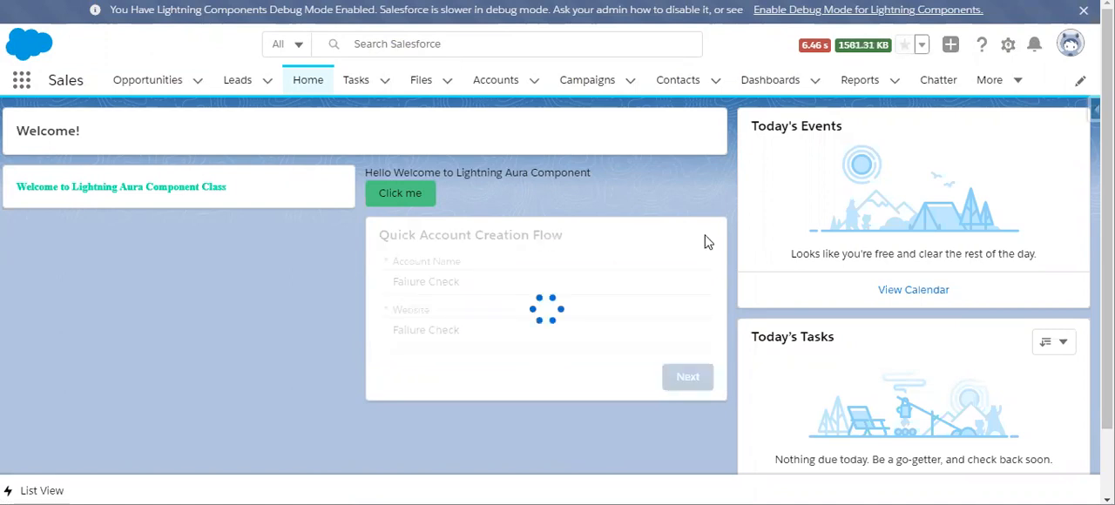
{"action": "left_click_drag", "start_coordinate": [380, 264], "coordinate": [340, 272]}
{"action": "left_click", "coordinate": [480, 288]}
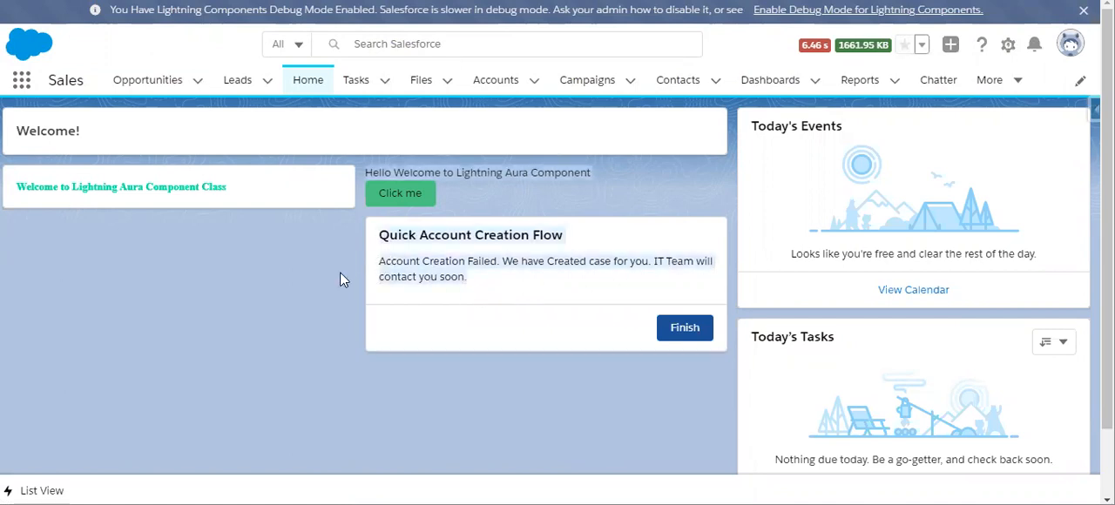
{"action": "left_click", "coordinate": [461, 289]}
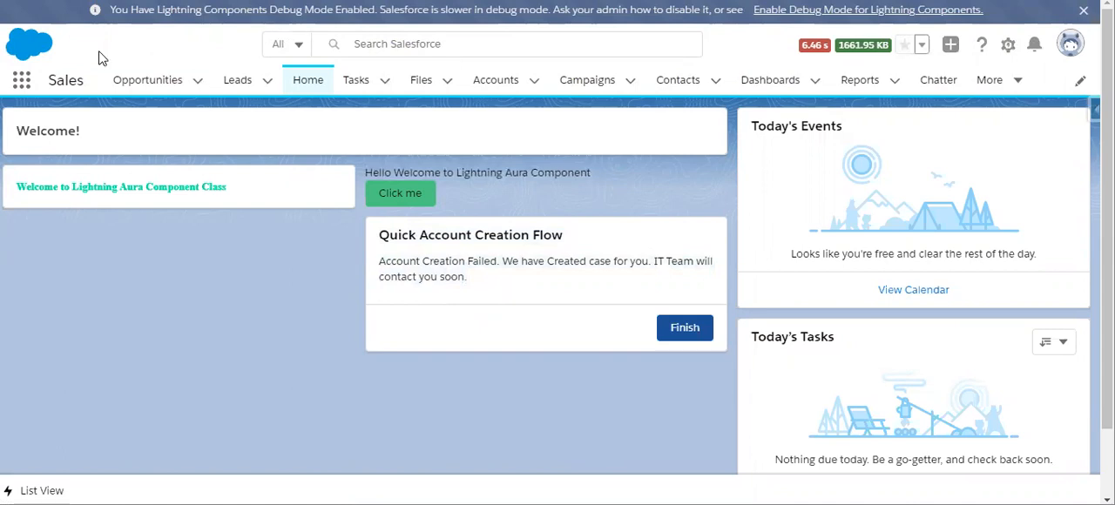
- Find the Cases list through the app search and open the "Quick Account Creation Failed" case
{"action": "left_click", "coordinate": [22, 87]}
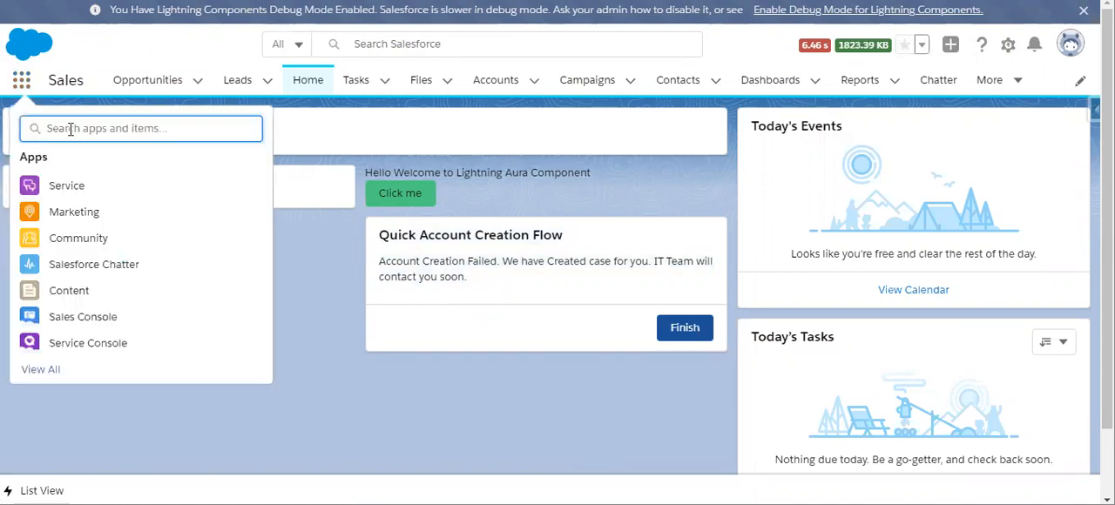
{"action": "type", "text": "case"}
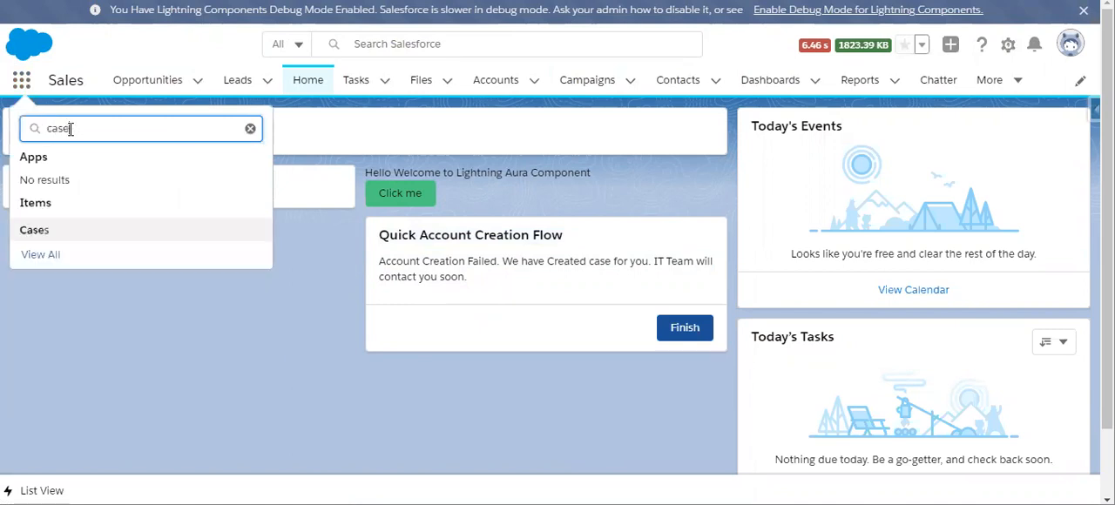
{"action": "left_click", "coordinate": [46, 233]}
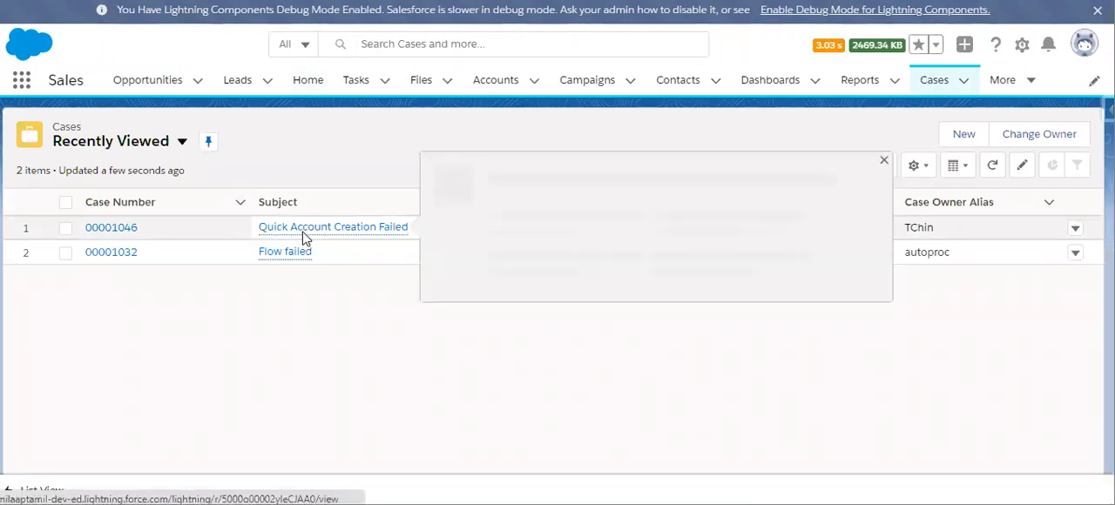
{"action": "left_click", "coordinate": [301, 230]}
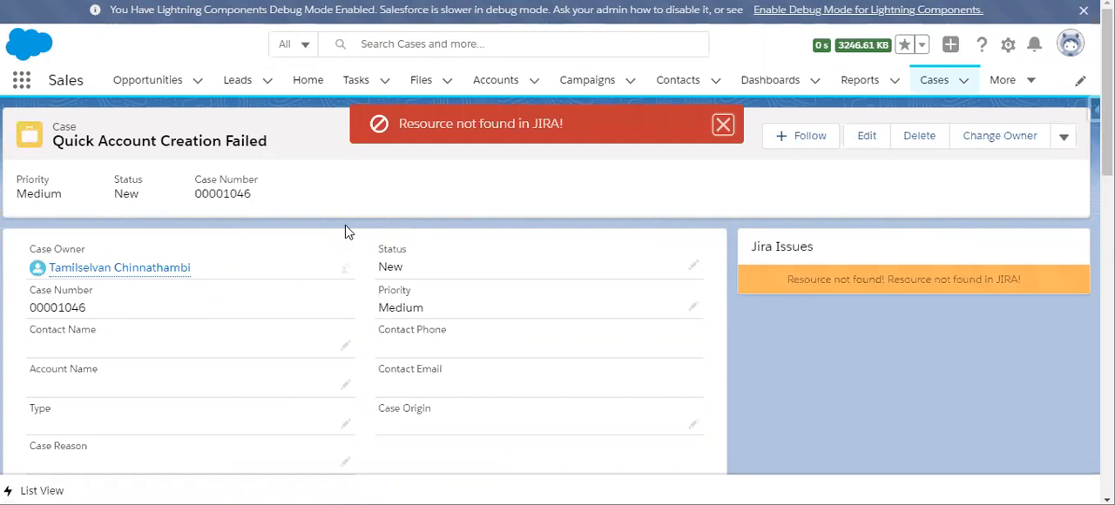
- Dismiss the Jira error notice and examine the case's description for the flow's fault message
{"action": "left_click", "coordinate": [723, 124]}
{"action": "scroll", "coordinate": [540, 289], "scroll_direction": "down", "scroll_amount": 1}
{"action": "scroll", "coordinate": [538, 290], "scroll_direction": "down", "scroll_amount": 6}
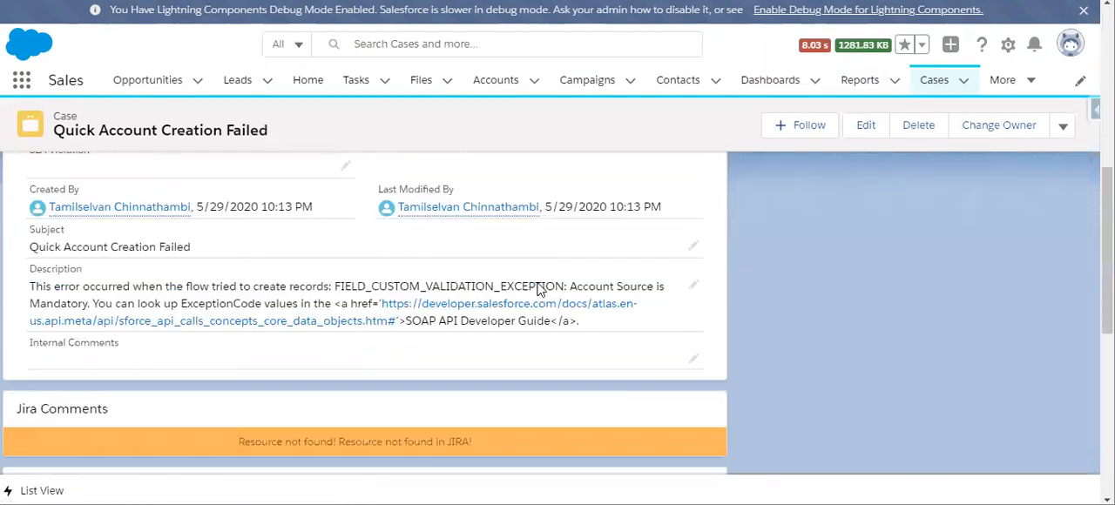
{"action": "left_click_drag", "start_coordinate": [337, 283], "coordinate": [91, 305]}
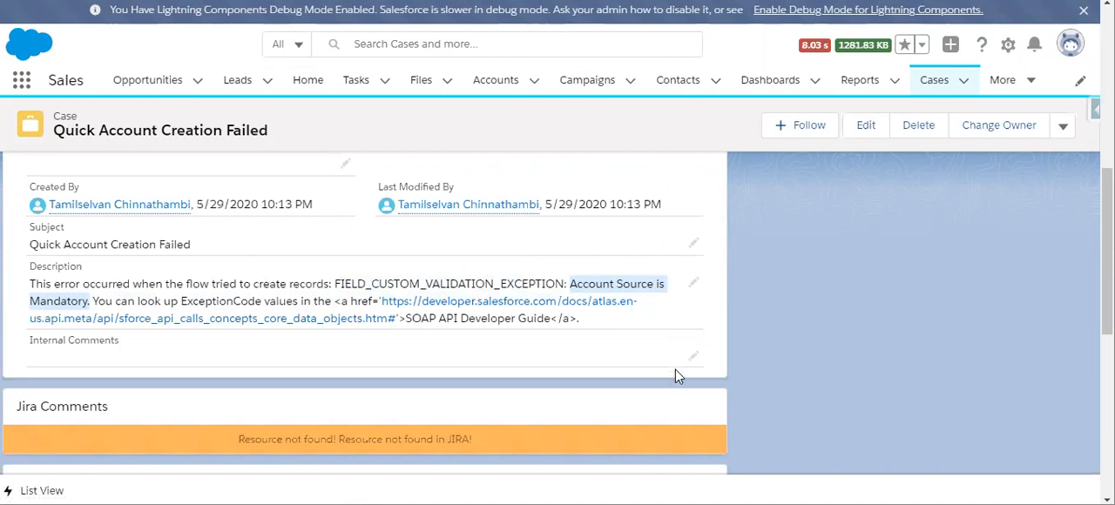
{"action": "scroll", "coordinate": [729, 377], "scroll_direction": "up", "scroll_amount": 10}
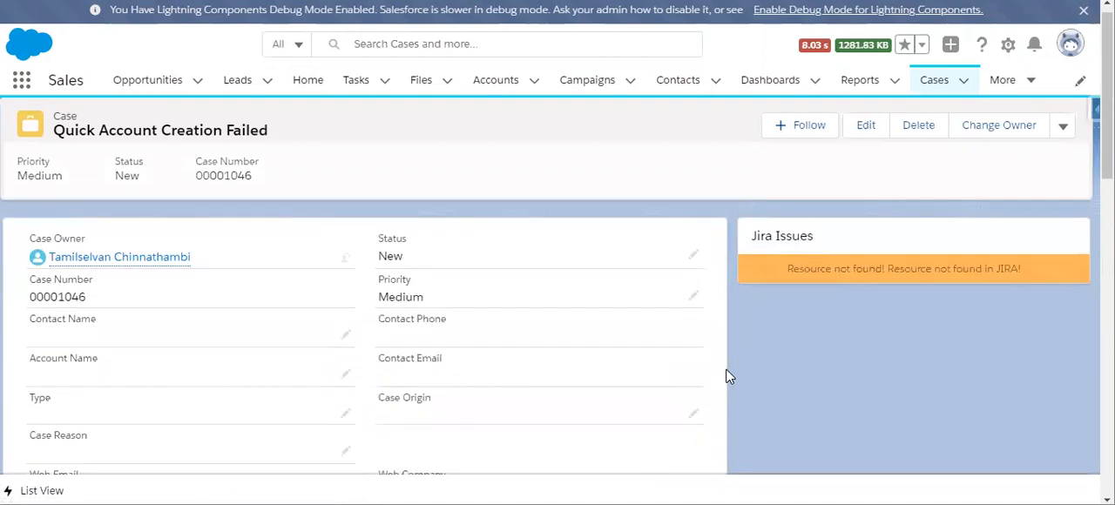